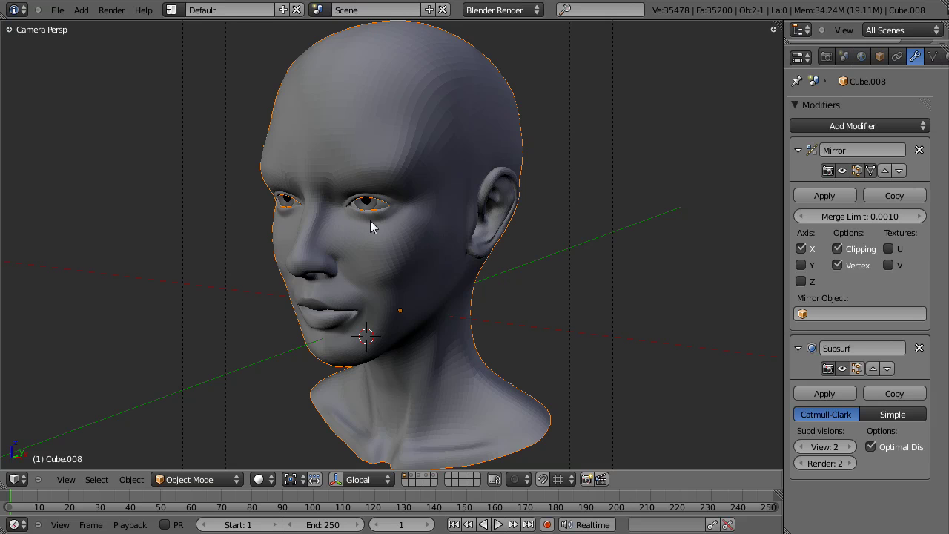
Examine the smooth head model from the right side and from the front.
{"action": "key", "text": "KP_3"}
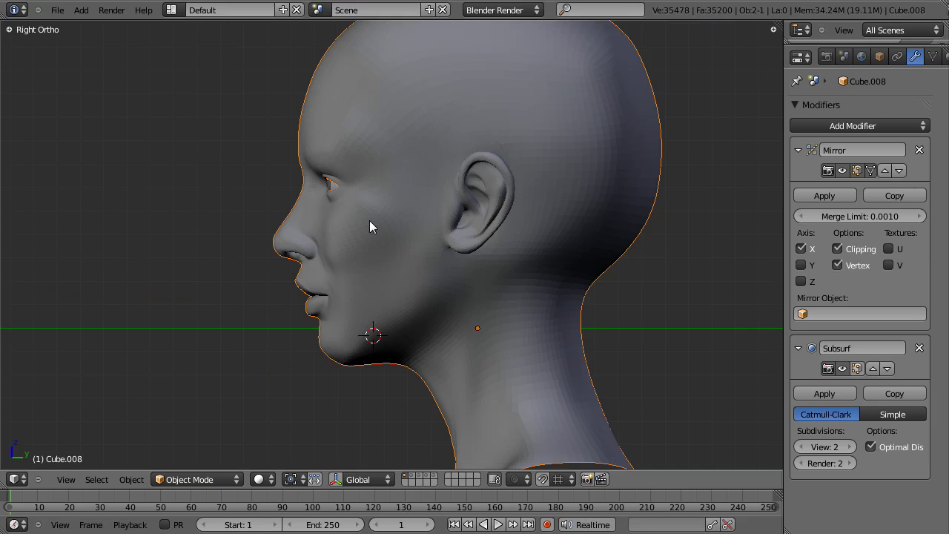
{"action": "scroll", "coordinate": [394, 244], "scroll_direction": "down", "scroll_amount": 4}
{"action": "middle_click_drag", "start_coordinate": [393, 244], "coordinate": [584, 242]}
{"action": "scroll", "coordinate": [586, 245], "scroll_direction": "up", "scroll_amount": 3}
{"action": "scroll", "coordinate": [585, 242], "scroll_direction": "up", "scroll_amount": 2}
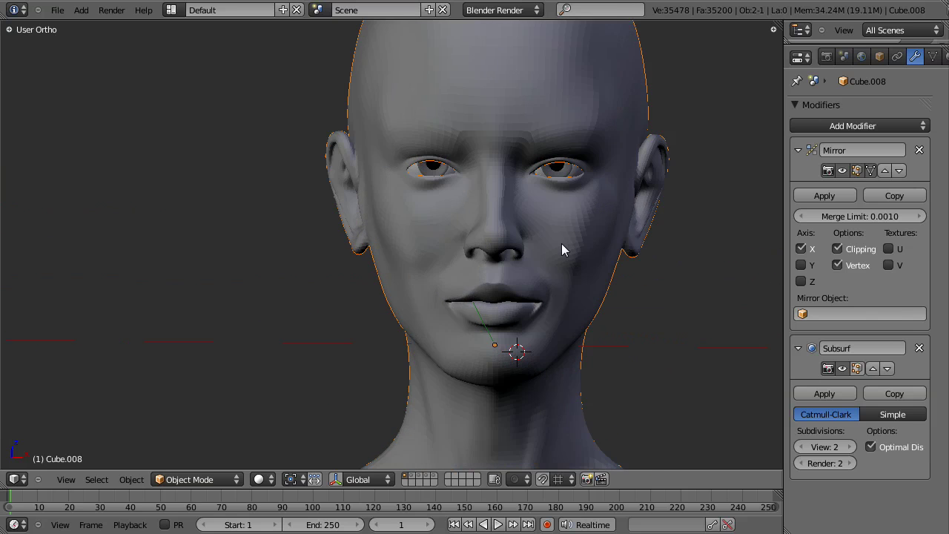
Enter Edit Mode on the head and examine its mesh topology from three-quarter and front views, up to the eye area.
{"action": "key", "text": "Tab"}
{"action": "middle_click_drag", "start_coordinate": [565, 245], "coordinate": [452, 247]}
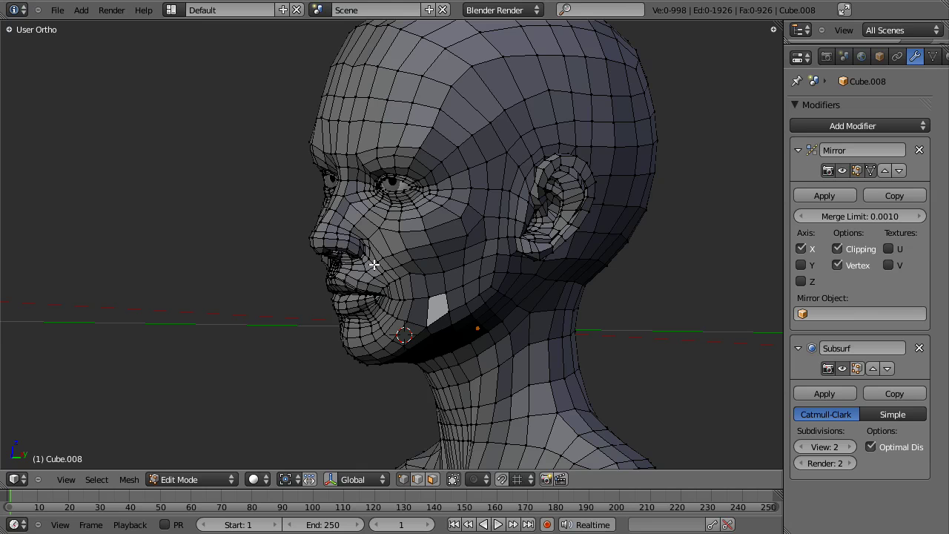
{"action": "scroll", "coordinate": [382, 296], "scroll_direction": "up", "scroll_amount": 2}
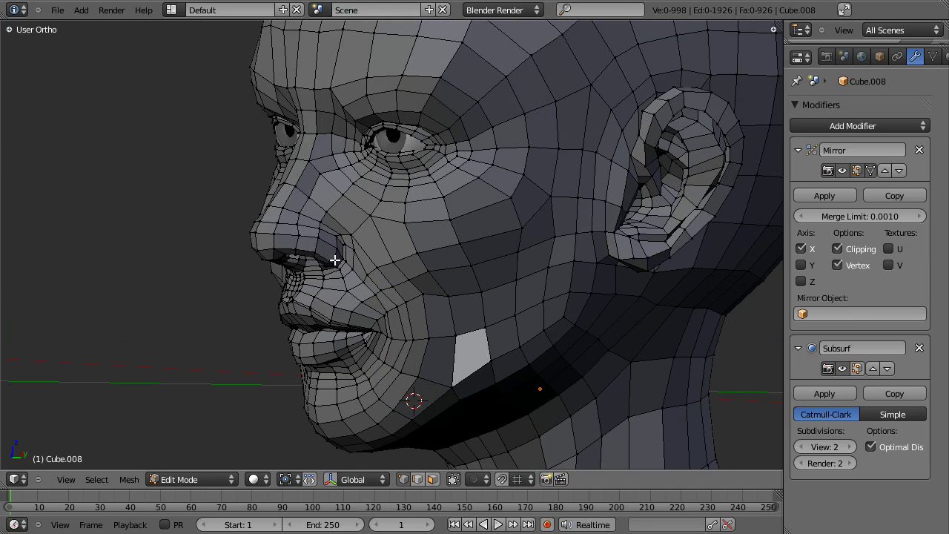
{"action": "scroll", "coordinate": [366, 303], "scroll_direction": "down", "scroll_amount": 2}
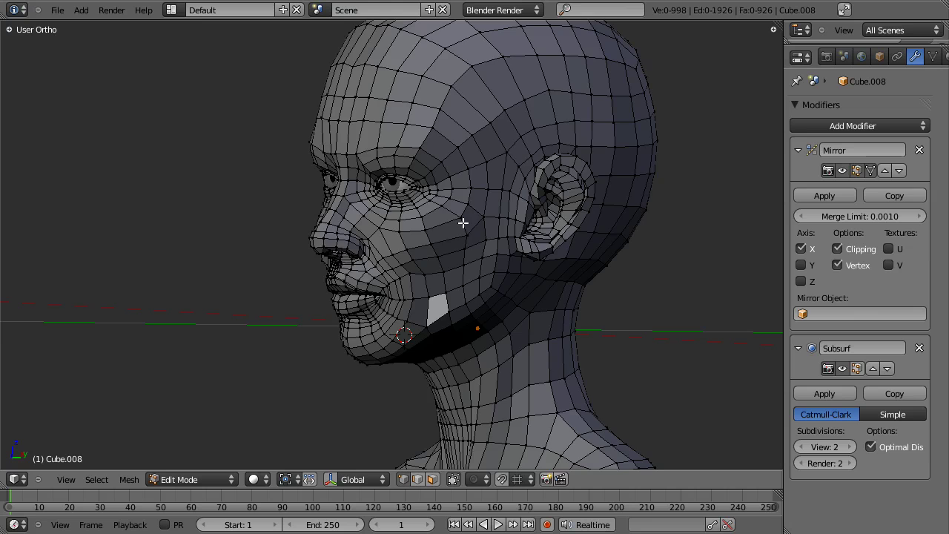
{"action": "key", "text": "KP_1"}
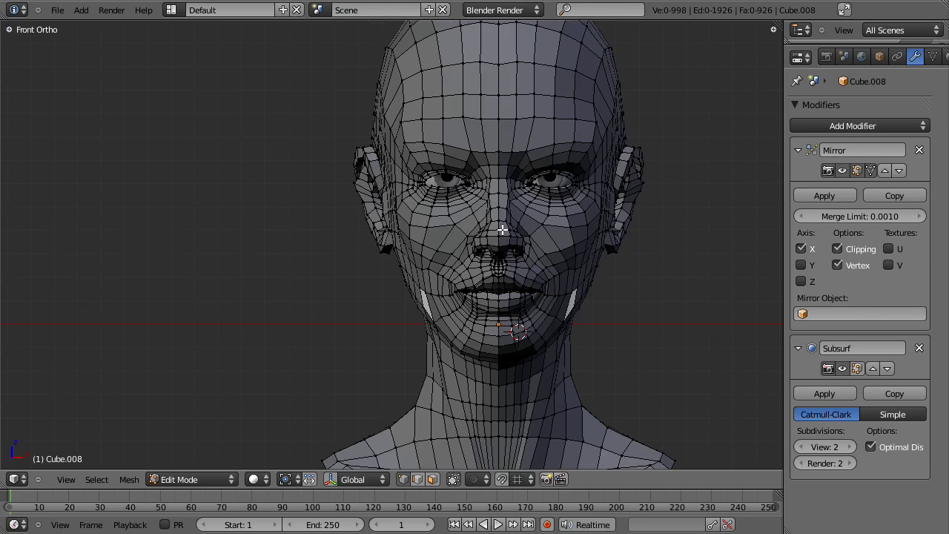
{"action": "middle_click_drag", "start_coordinate": [501, 230], "coordinate": [409, 306]}
{"action": "middle_click_drag", "start_coordinate": [534, 264], "coordinate": [418, 248]}
{"action": "scroll", "coordinate": [376, 305], "scroll_direction": "up", "scroll_amount": 5}
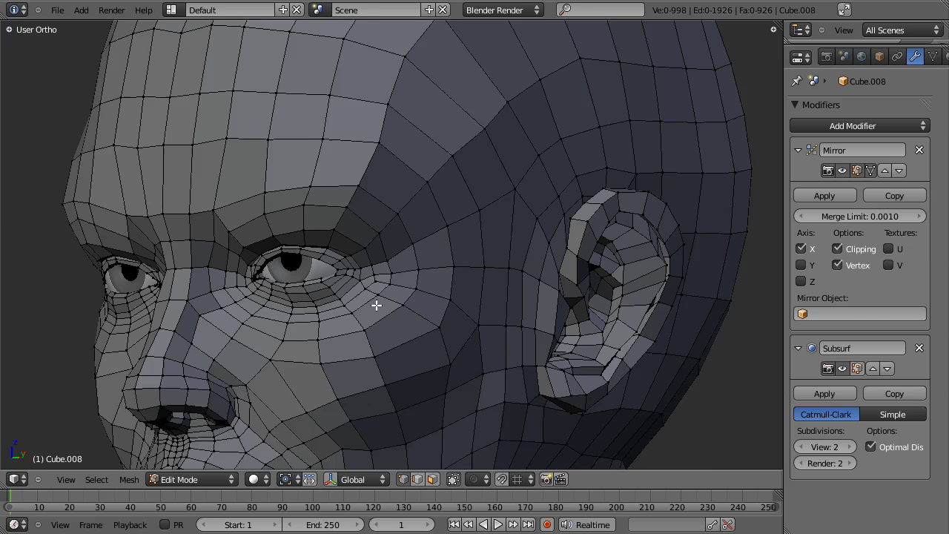
{"action": "scroll", "coordinate": [376, 304], "scroll_direction": "up", "scroll_amount": 2}
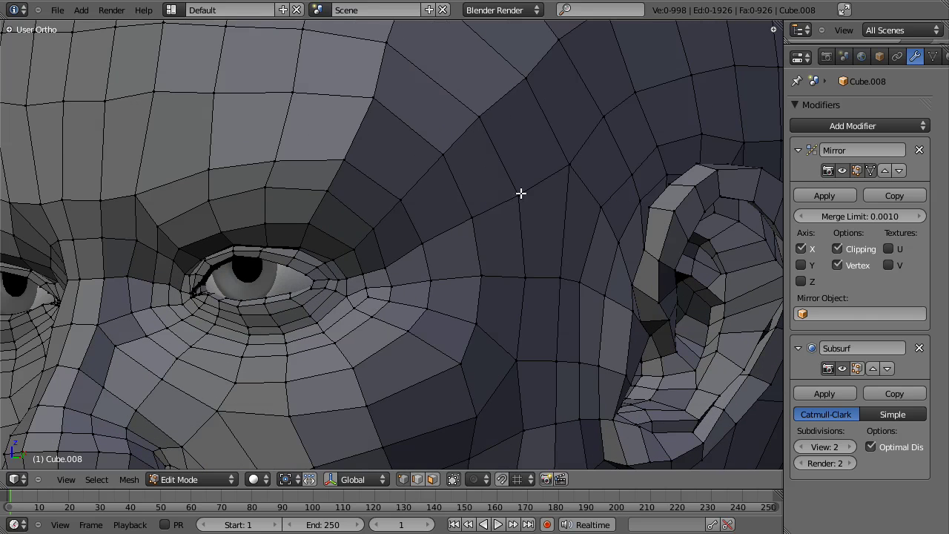
Select the edge loops around the eye one after another, from the eyelid outward to the brow, temple and cheek.
{"action": "right_click", "coordinate": [322, 257], "text": "alt"}
{"action": "right_click", "coordinate": [324, 244], "text": "alt"}
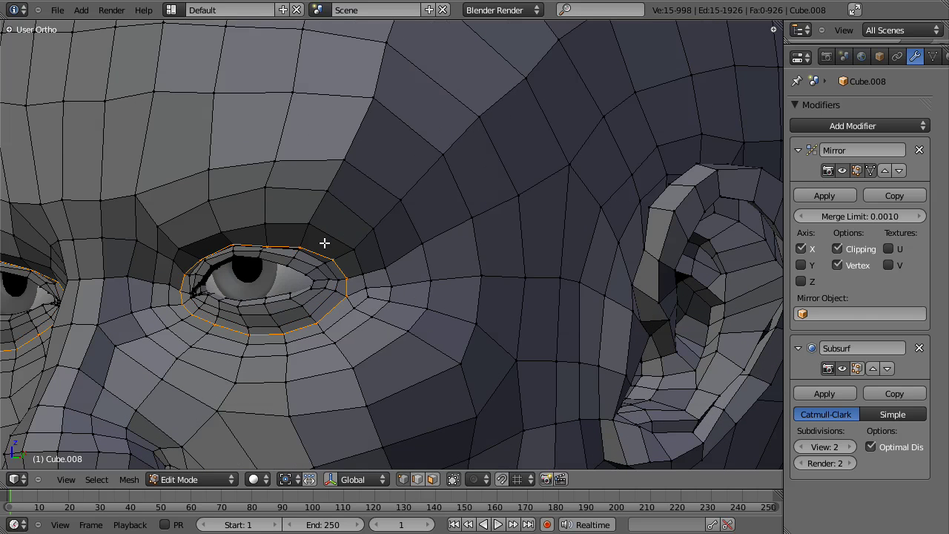
{"action": "right_click", "coordinate": [337, 227], "text": "alt"}
{"action": "right_click", "coordinate": [345, 199], "text": "alt"}
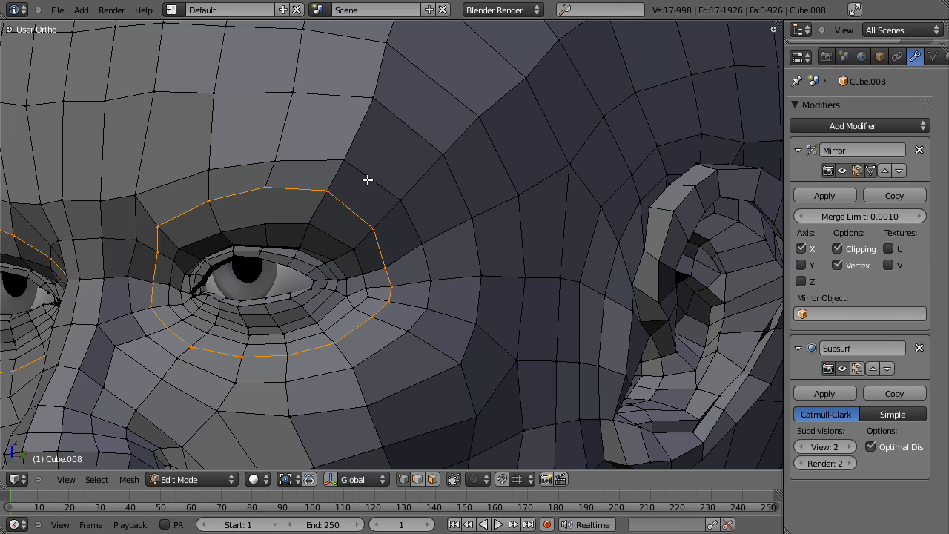
{"action": "right_click", "coordinate": [369, 179], "text": "alt"}
{"action": "right_click", "coordinate": [420, 383], "text": "alt"}
{"action": "scroll", "coordinate": [420, 382], "scroll_direction": "down", "scroll_amount": 5}
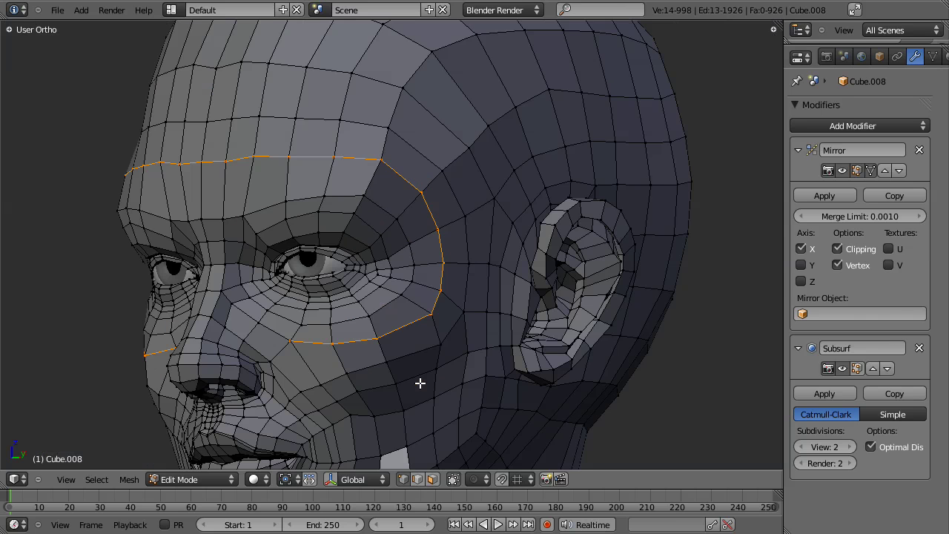
{"action": "right_click", "coordinate": [416, 343], "text": "alt"}
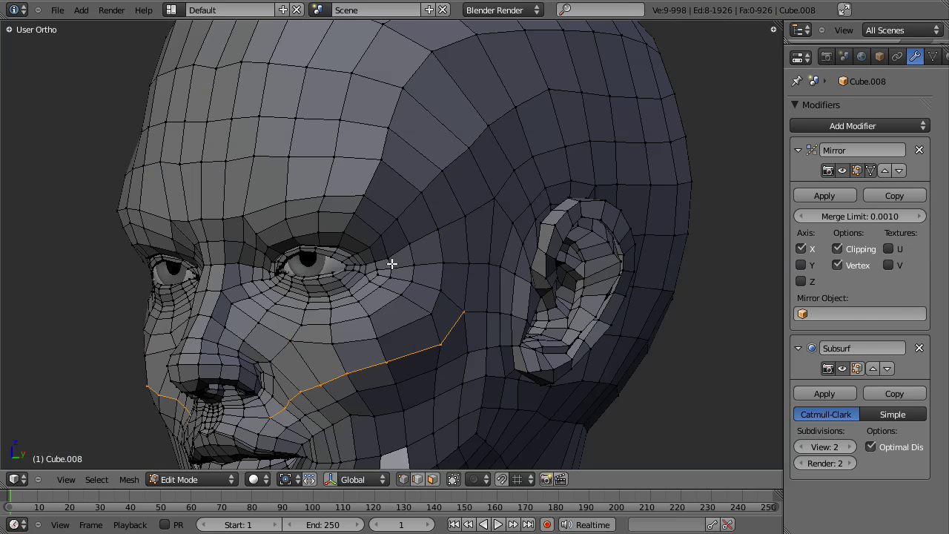
Clear the selection and examine the mesh flow around the eye, cheek, mouth, jaw and neck.
{"action": "scroll", "coordinate": [392, 263], "scroll_direction": "up", "scroll_amount": 4}
{"action": "scroll", "coordinate": [363, 275], "scroll_direction": "down", "scroll_amount": 3}
{"action": "mouse_move", "coordinate": [382, 263]}
{"action": "middle_mouse_down"}
{"action": "mouse_move", "coordinate": [428, 257]}
{"action": "mouse_move", "coordinate": [391, 250]}
{"action": "middle_mouse_up"}
{"action": "key", "text": "a"}
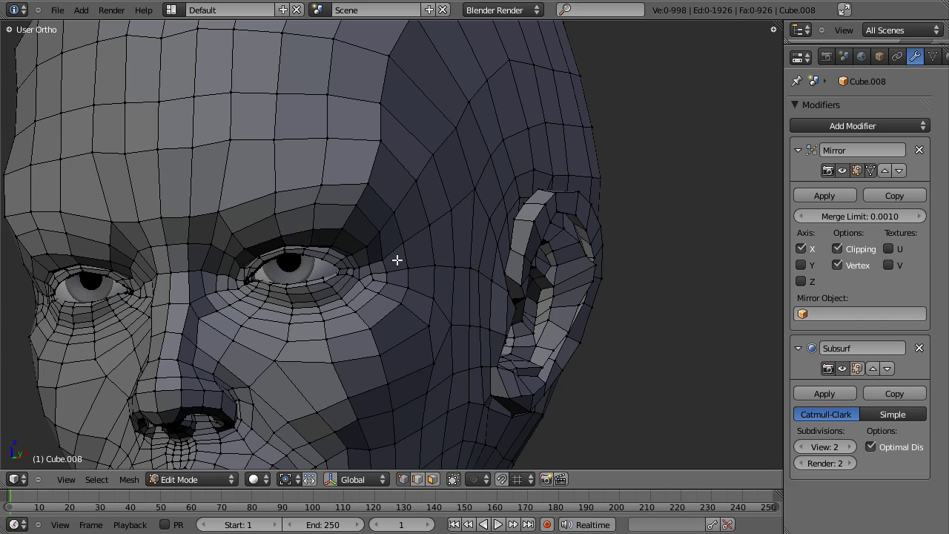
{"action": "scroll", "coordinate": [390, 272], "scroll_direction": "up", "scroll_amount": 5}
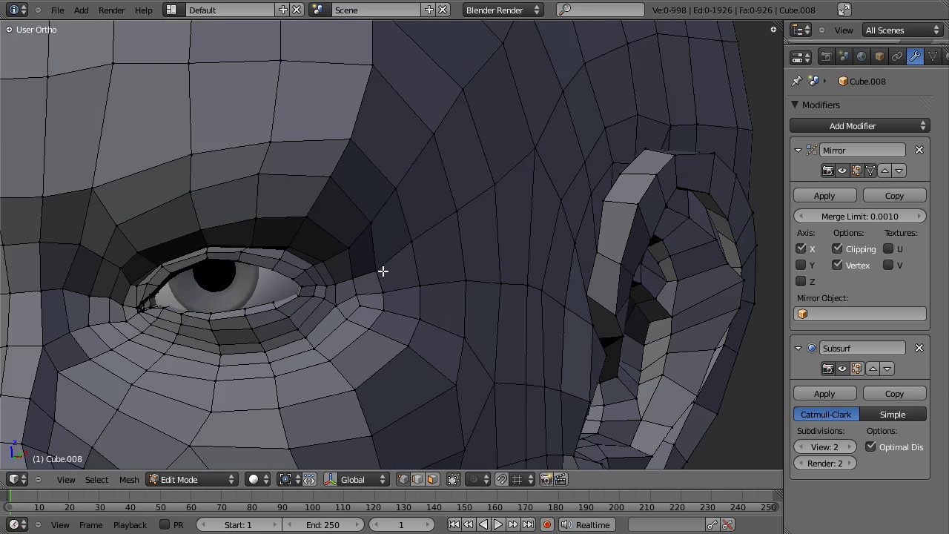
{"action": "scroll", "coordinate": [331, 319], "scroll_direction": "down", "scroll_amount": 5}
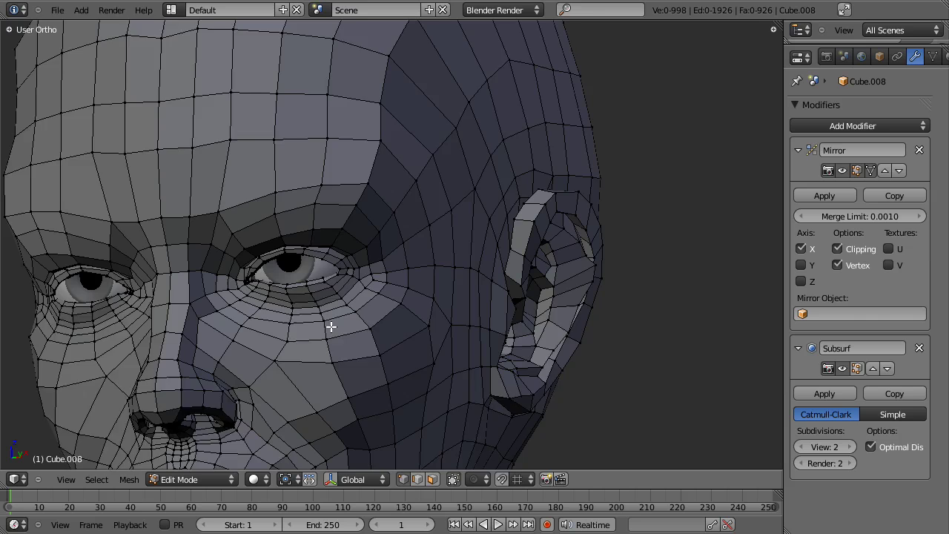
{"action": "middle_click_drag", "start_coordinate": [370, 341], "coordinate": [430, 286], "text": "shift"}
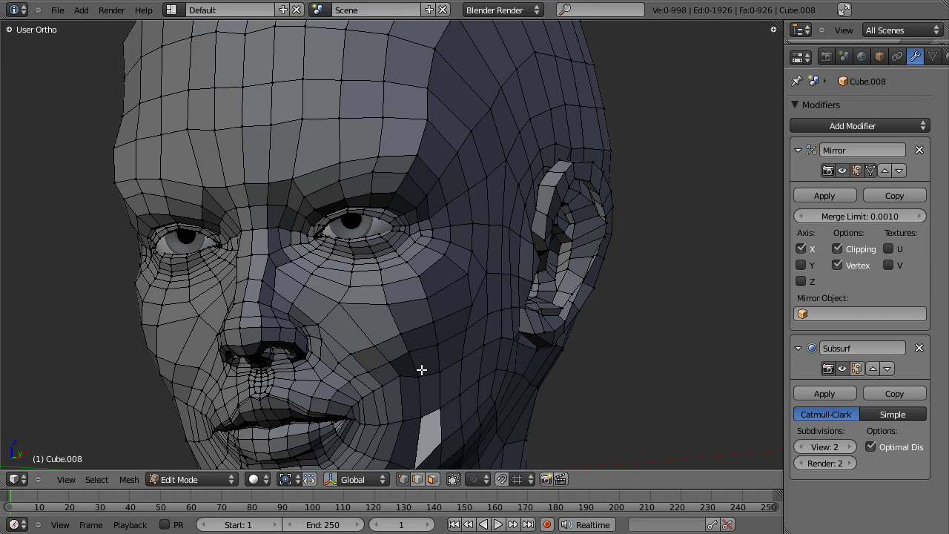
{"action": "scroll", "coordinate": [447, 268], "scroll_direction": "up", "scroll_amount": 4}
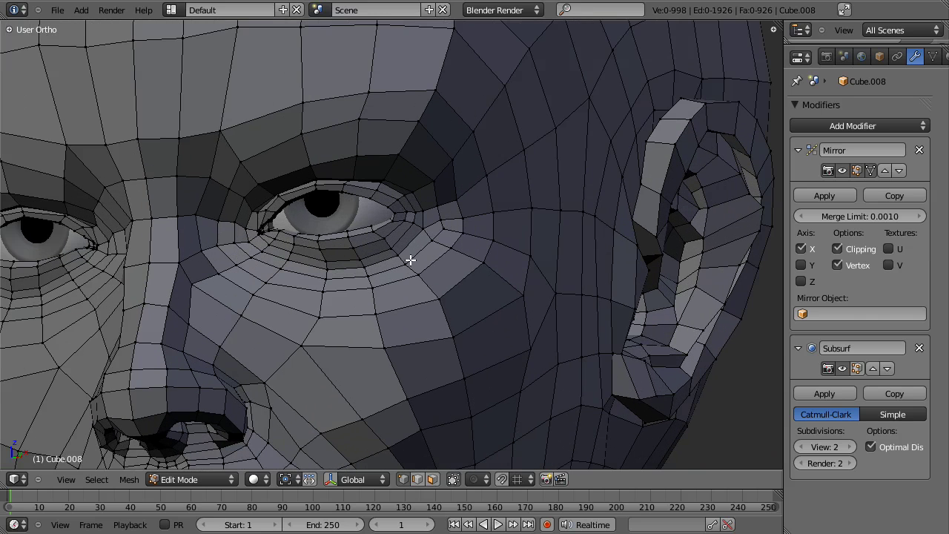
{"action": "scroll", "coordinate": [412, 254], "scroll_direction": "down", "scroll_amount": 5}
{"action": "middle_click_drag", "start_coordinate": [509, 282], "coordinate": [518, 259]}
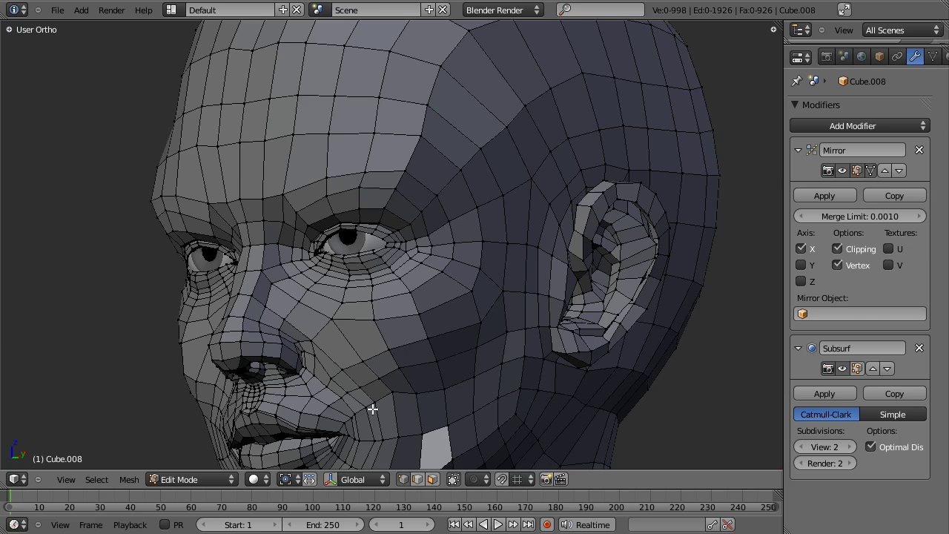
{"action": "middle_click_drag", "start_coordinate": [371, 435], "coordinate": [381, 216]}
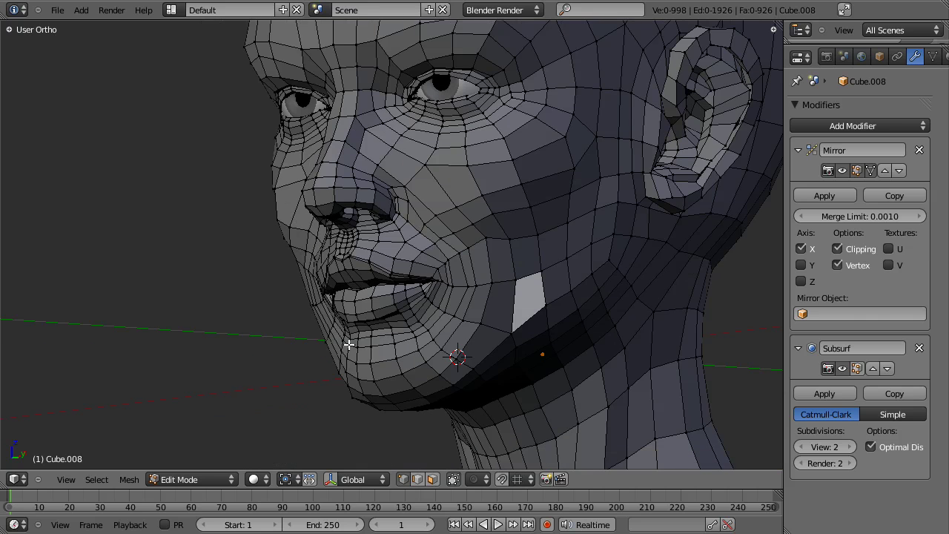
{"action": "scroll", "coordinate": [500, 260], "scroll_direction": "down", "scroll_amount": 4}
{"action": "middle_click_drag", "start_coordinate": [556, 244], "coordinate": [521, 259]}
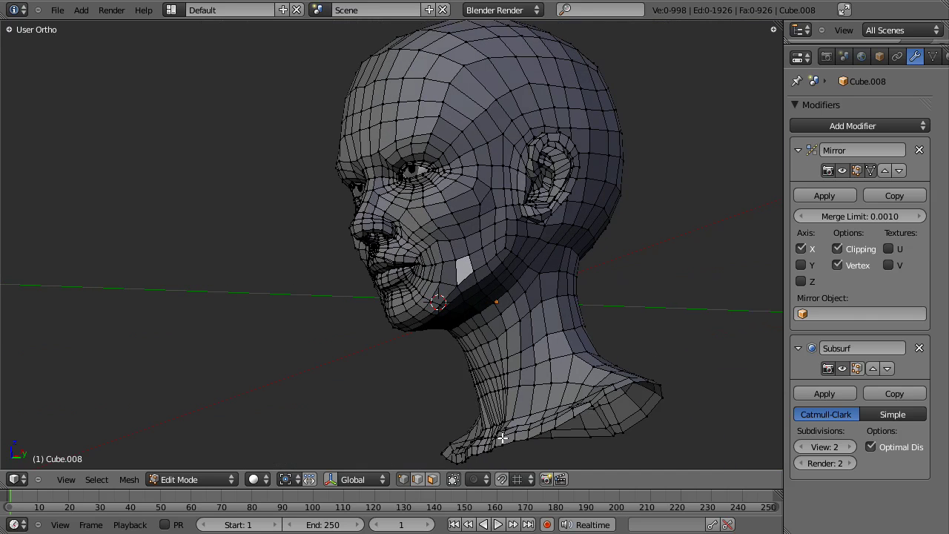
Select the face loop around the eye and grow the selection outward to the brow and under-eye rings.
{"action": "scroll", "coordinate": [398, 254], "scroll_direction": "up", "scroll_amount": 2}
{"action": "middle_click_drag", "start_coordinate": [398, 254], "coordinate": [413, 311]}
{"action": "scroll", "coordinate": [451, 193], "scroll_direction": "up", "scroll_amount": 2}
{"action": "middle_click_drag", "start_coordinate": [451, 192], "coordinate": [561, 236]}
{"action": "scroll", "coordinate": [506, 324], "scroll_direction": "up", "scroll_amount": 5}
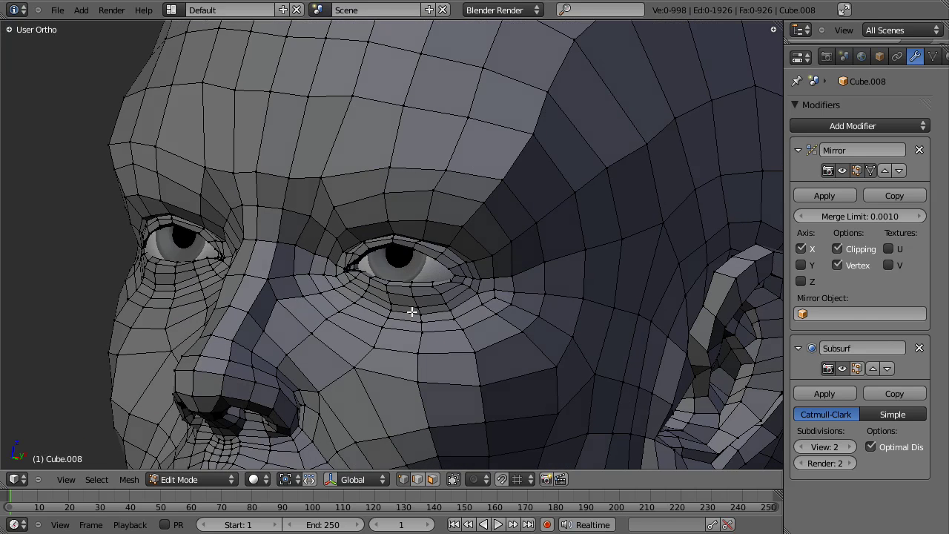
{"action": "left_click", "coordinate": [406, 307], "text": "alt"}
{"action": "key", "text": "ctrl+KP_Add"}
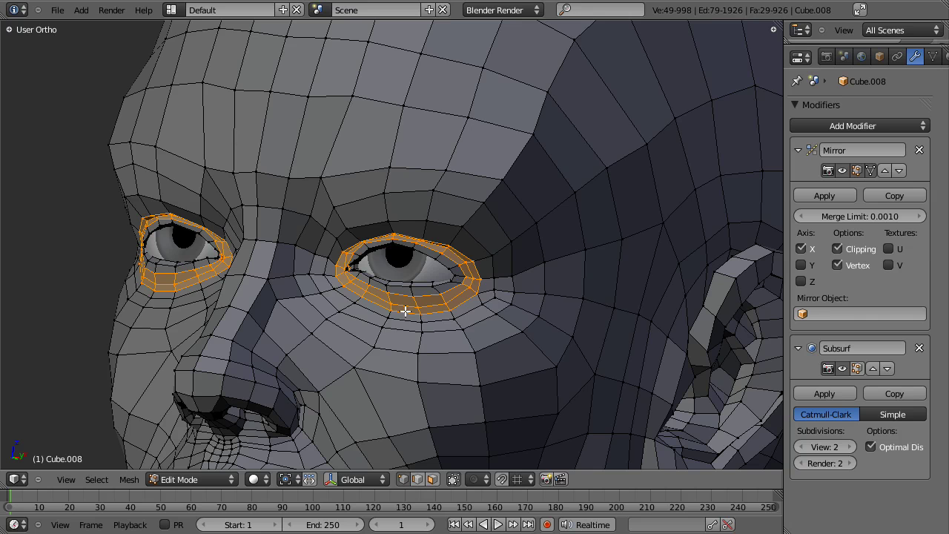
{"action": "key", "text": "ctrl+KP_Add"}
{"action": "key", "text": "ctrl+KP_Add"}
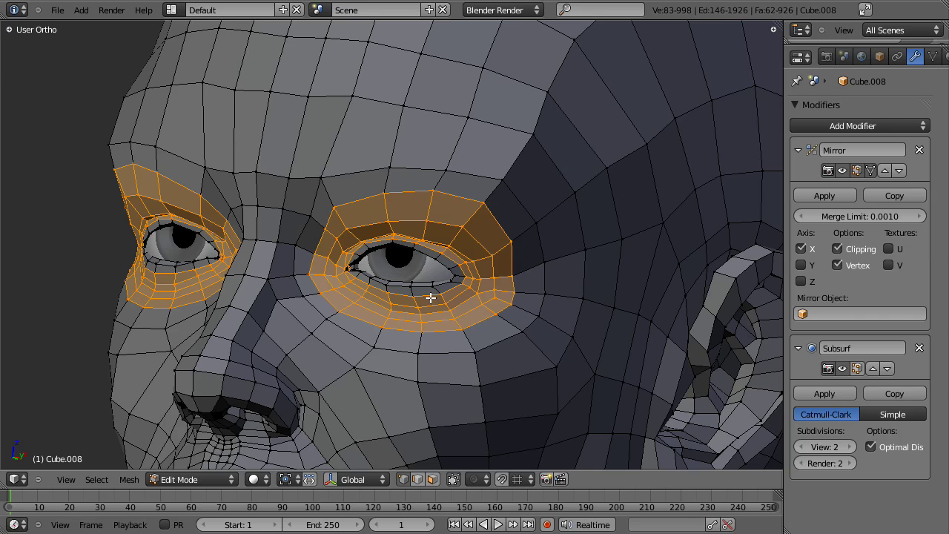
Check the selected eye rings from the side and front, and add the inner eyelid face loop to the selection.
{"action": "middle_click_drag", "start_coordinate": [430, 296], "coordinate": [376, 247]}
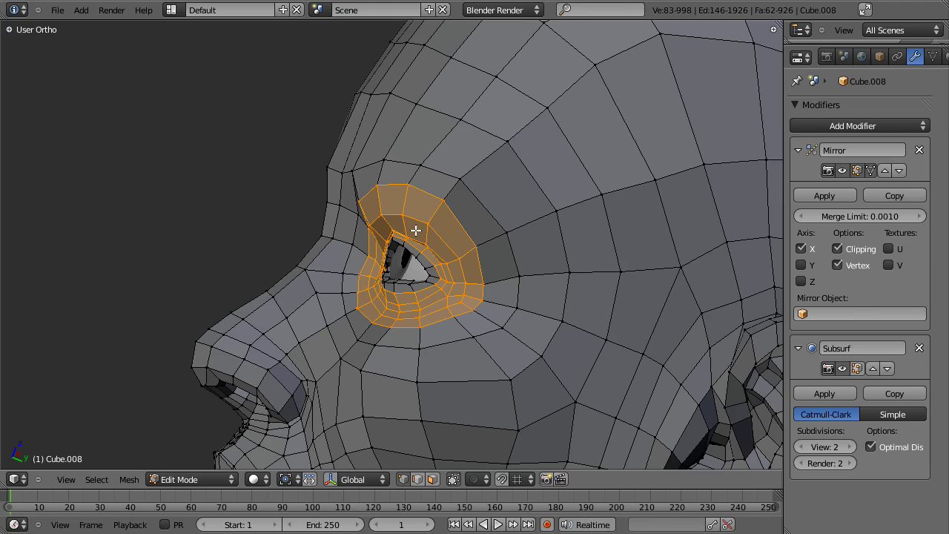
{"action": "scroll", "coordinate": [367, 294], "scroll_direction": "down", "scroll_amount": 4}
{"action": "middle_click_drag", "start_coordinate": [367, 294], "coordinate": [504, 278]}
{"action": "scroll", "coordinate": [513, 273], "scroll_direction": "up", "scroll_amount": 4}
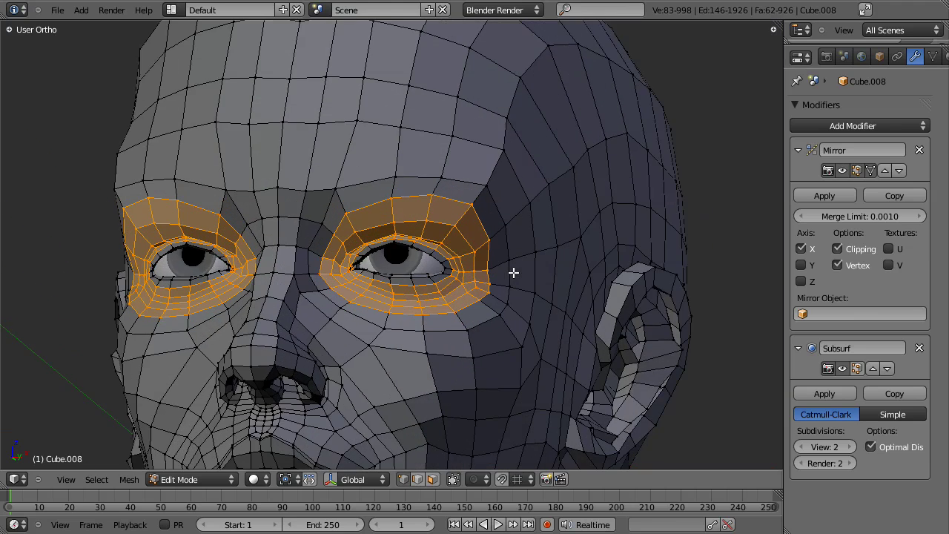
{"action": "middle_click_drag", "start_coordinate": [360, 237], "coordinate": [395, 273]}
{"action": "left_click", "coordinate": [401, 245], "text": "alt+shift"}
Try moving and scaling the selected eye region with smooth proportional editing and an enlarged influence radius, and clear the selection.
{"action": "key", "text": "g"}
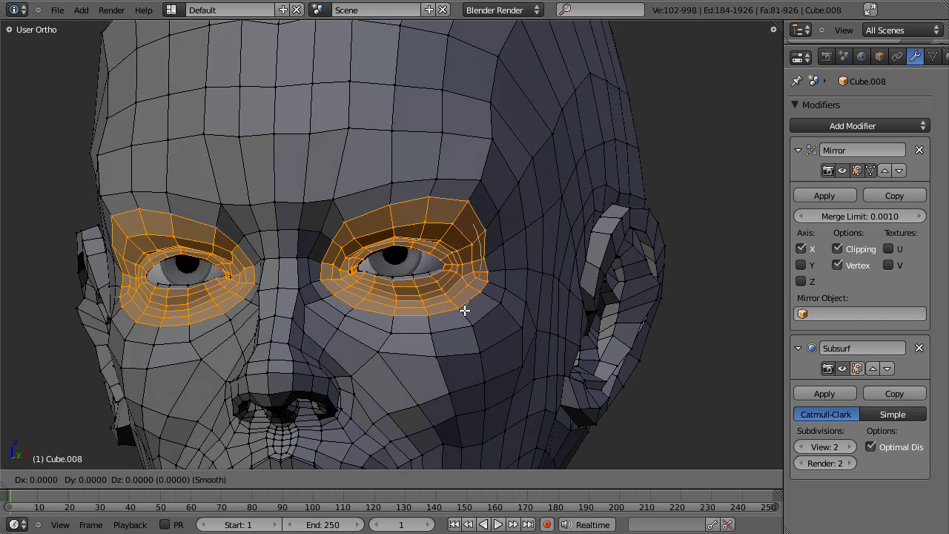
{"action": "scroll", "coordinate": [465, 310], "scroll_direction": "down", "scroll_amount": 5}
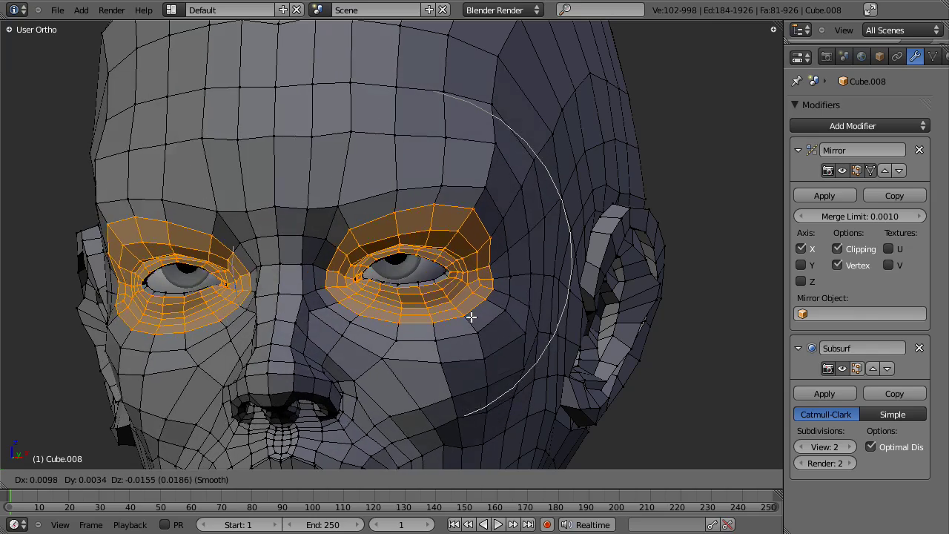
{"action": "left_click", "coordinate": [469, 313]}
{"action": "key", "text": "s"}
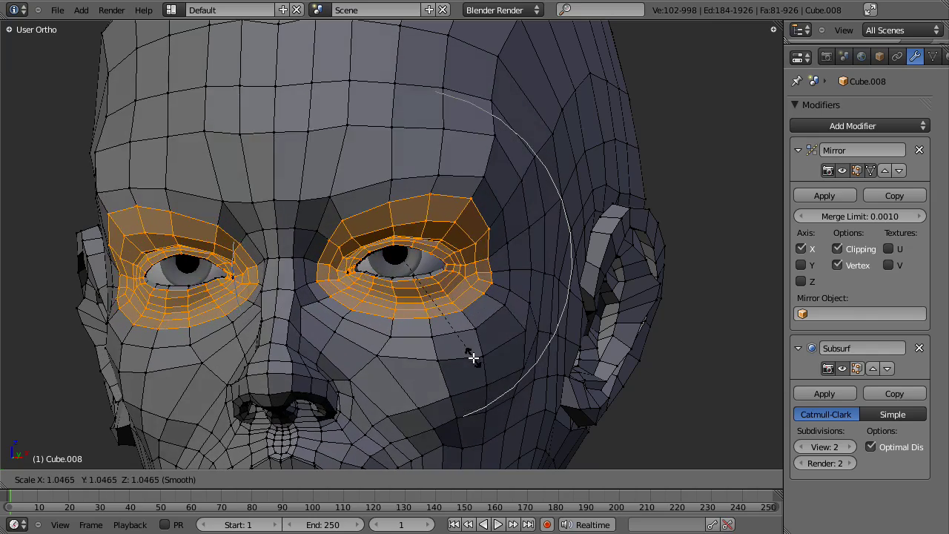
{"action": "left_click", "coordinate": [404, 356]}
{"action": "key", "text": "a"}
Select the edge loop around the nose and nostril wing, inspect it from another angle, and clear the selection.
{"action": "middle_click_drag", "start_coordinate": [389, 371], "coordinate": [396, 252]}
{"action": "scroll", "coordinate": [437, 259], "scroll_direction": "up", "scroll_amount": 2}
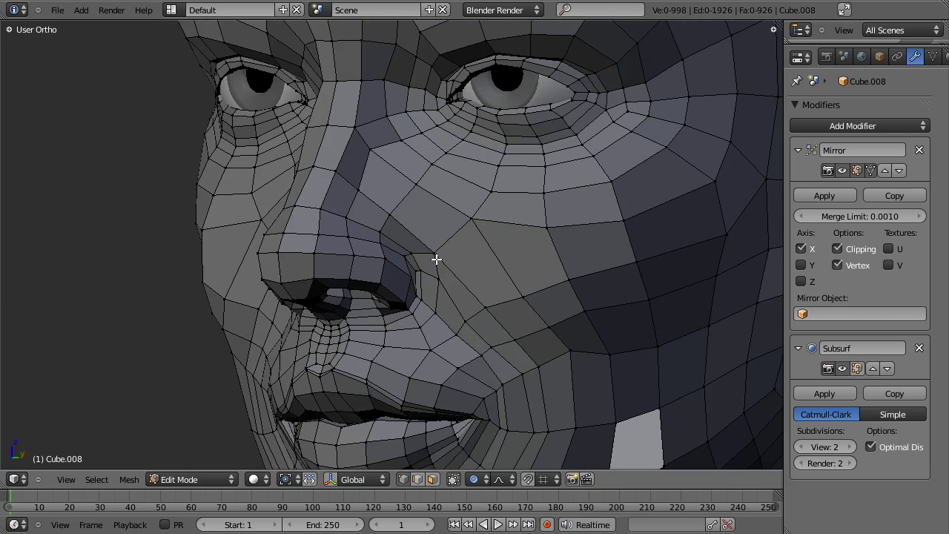
{"action": "right_click", "coordinate": [394, 235], "text": "alt"}
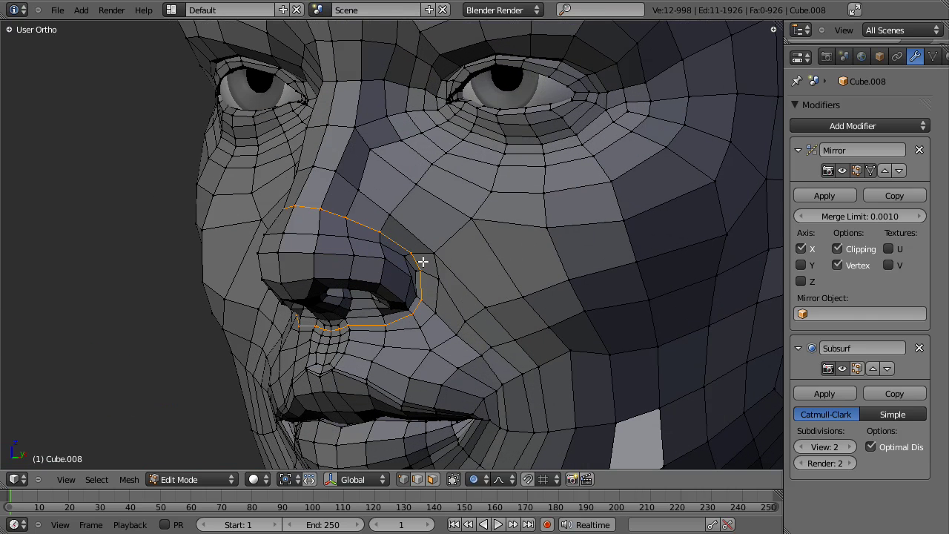
{"action": "middle_click_drag", "start_coordinate": [361, 321], "coordinate": [377, 341]}
{"action": "right_click", "coordinate": [354, 261], "text": "alt"}
{"action": "key", "text": "a"}
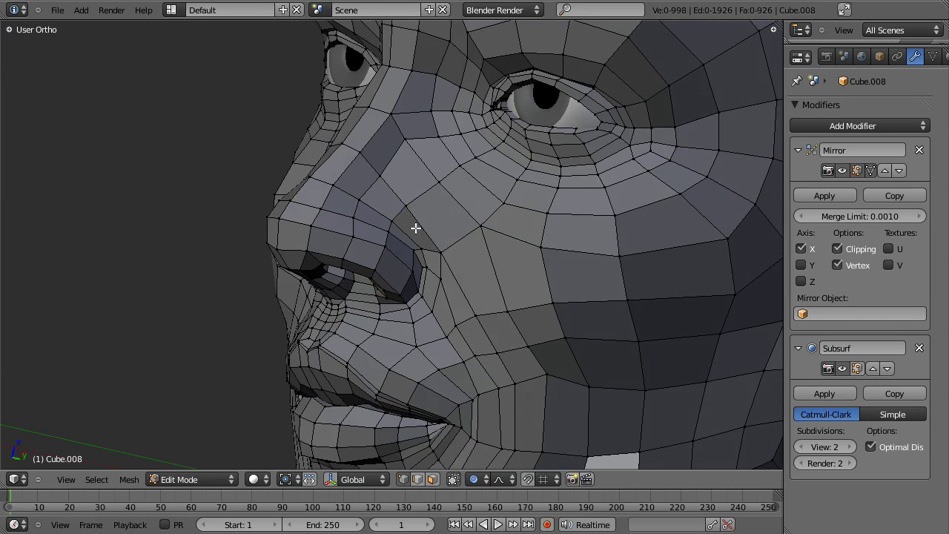
Select the edge loop running from beside the nostril around the mouth and chin, inspect it, and clear the selection.
{"action": "right_click", "coordinate": [442, 275], "text": "alt"}
{"action": "middle_click_drag", "start_coordinate": [459, 313], "coordinate": [434, 28], "text": "shift"}
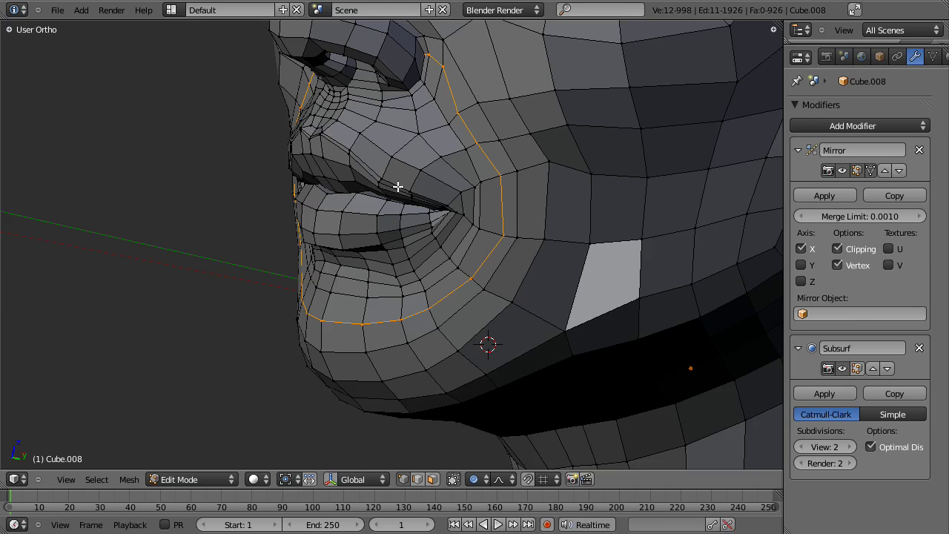
{"action": "middle_click_drag", "start_coordinate": [396, 189], "coordinate": [371, 265], "text": "shift"}
{"action": "key", "text": "a"}
Select two adjacent edge loops along the outer contour of the lips and inspect them from the front.
{"action": "right_click", "coordinate": [342, 259], "text": "alt"}
{"action": "key", "text": "a"}
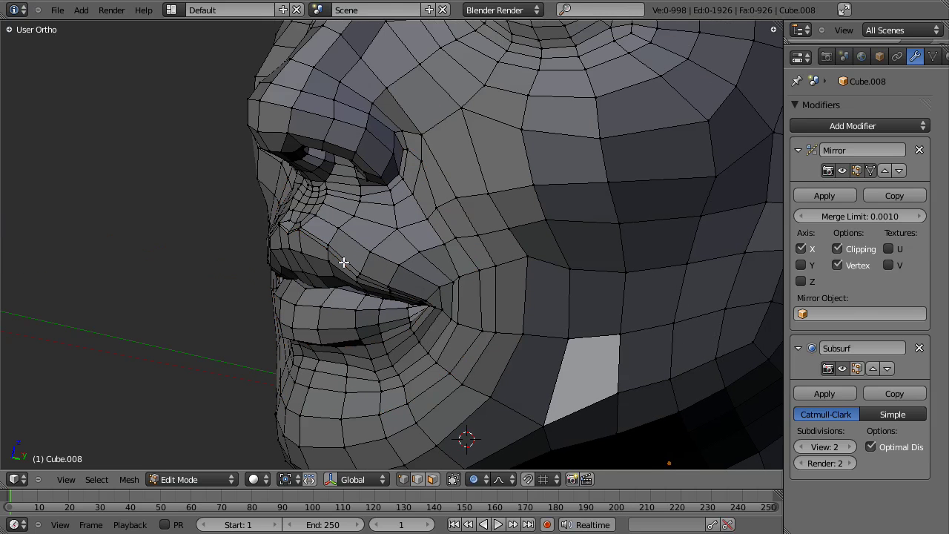
{"action": "right_click", "coordinate": [334, 264], "text": "alt"}
{"action": "right_click", "coordinate": [341, 255], "text": "alt+shift"}
{"action": "middle_click_drag", "start_coordinate": [341, 255], "coordinate": [464, 269]}
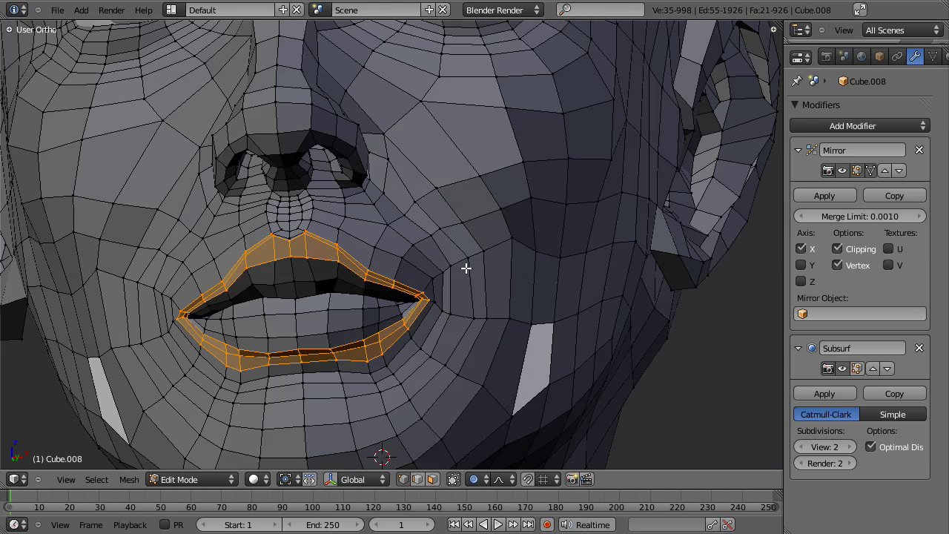
Replace the lip contour selection with the inner edge loop along the mouth opening.
{"action": "key", "text": "a"}
{"action": "right_click", "coordinate": [341, 295], "text": "alt"}
{"action": "key", "text": "a"}
{"action": "right_click", "coordinate": [349, 298], "text": "alt"}
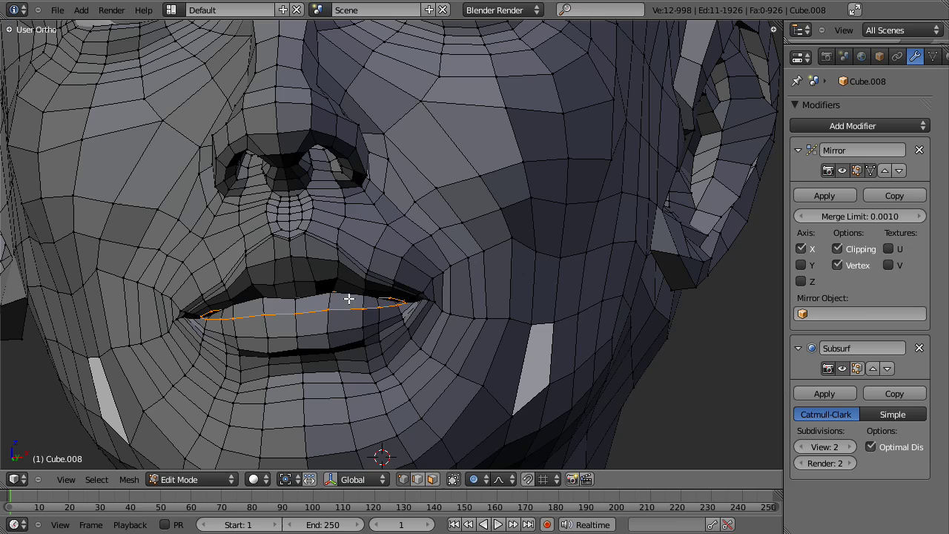
Replace the mouth selection with the edge loops running from the chin along the jawline and up in front of the ear.
{"action": "key", "text": "a"}
{"action": "scroll", "coordinate": [418, 277], "scroll_direction": "down", "scroll_amount": 5}
{"action": "middle_click_drag", "start_coordinate": [417, 278], "coordinate": [411, 116]}
{"action": "scroll", "coordinate": [449, 208], "scroll_direction": "down", "scroll_amount": 1}
{"action": "scroll", "coordinate": [422, 264], "scroll_direction": "down", "scroll_amount": 2}
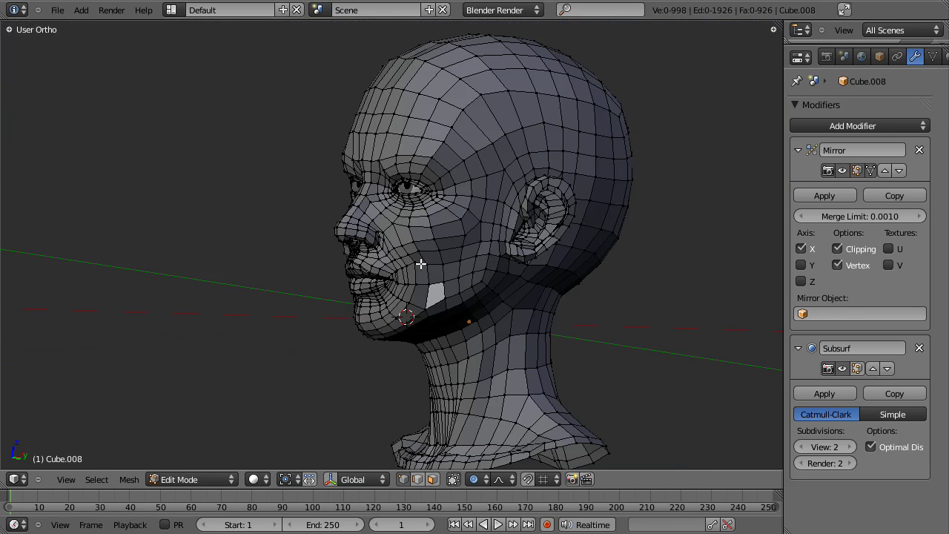
{"action": "right_click", "coordinate": [374, 334], "text": "alt"}
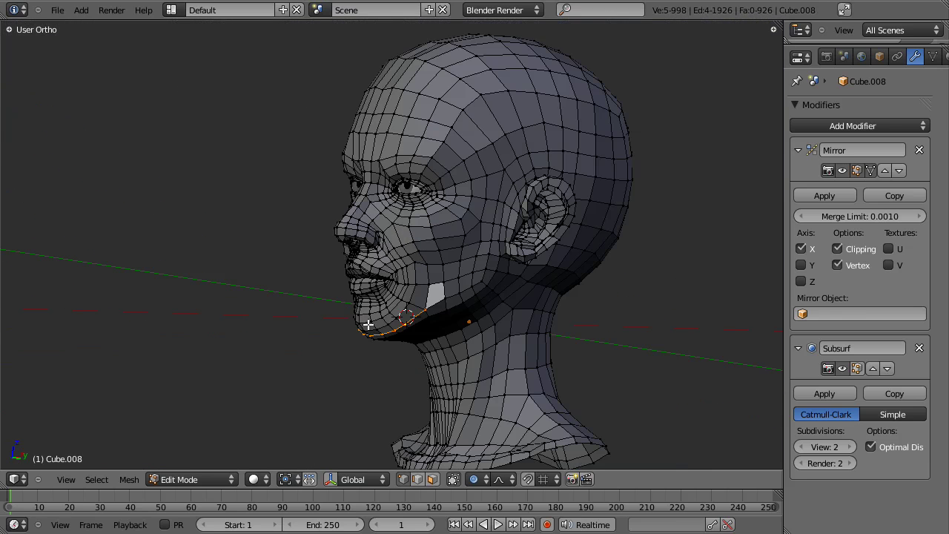
{"action": "right_click", "coordinate": [464, 287], "text": "alt+shift"}
{"action": "right_click", "coordinate": [489, 253], "text": "alt+shift"}
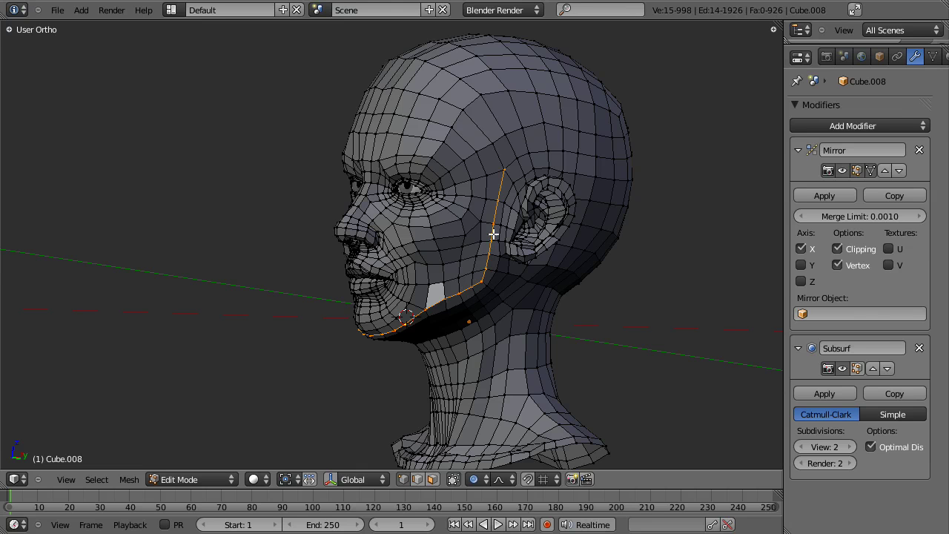
Replace the jawline selection with the edge loop curving in front of and over the ear, and inspect it.
{"action": "right_click", "coordinate": [568, 151], "text": "alt+shift"}
{"action": "right_click", "coordinate": [524, 179], "text": "alt"}
{"action": "right_click", "coordinate": [523, 177], "text": "alt"}
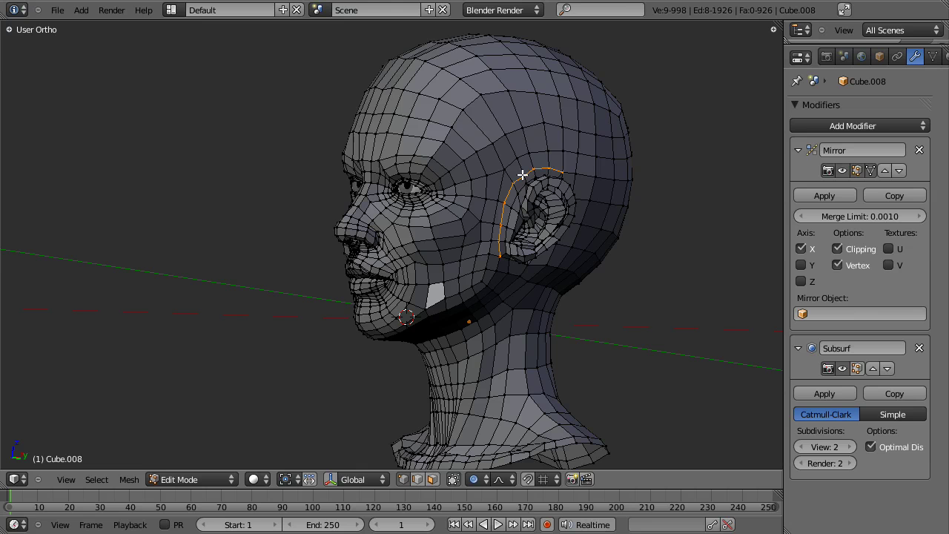
{"action": "middle_click_drag", "start_coordinate": [517, 176], "coordinate": [501, 185]}
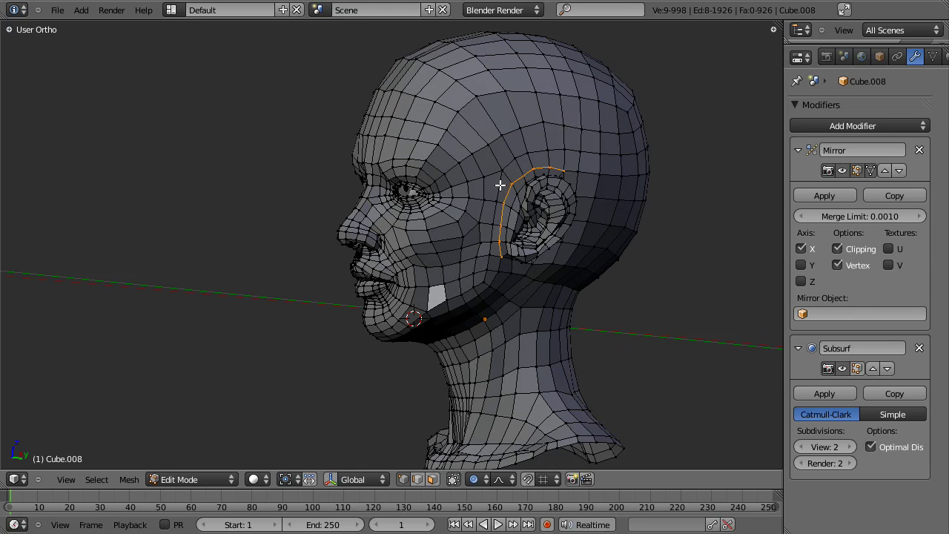
Switch to face selection and inspect the face loop running along the jaw, in front of the ear and around the back of the head.
{"action": "key", "text": "ctrl+Tab"}
{"action": "left_click", "coordinate": [496, 212]}
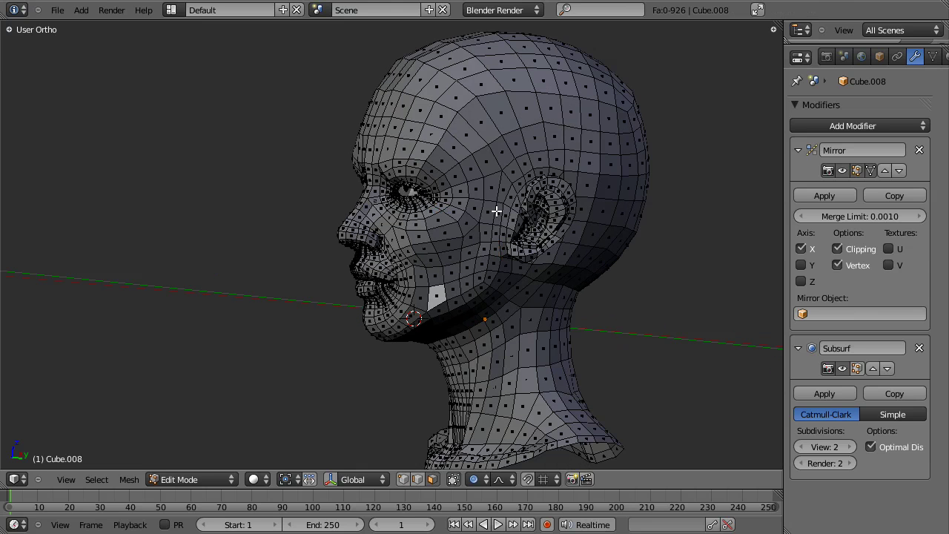
{"action": "right_click", "coordinate": [518, 164], "text": "alt"}
{"action": "scroll", "coordinate": [519, 164], "scroll_direction": "up", "scroll_amount": 3}
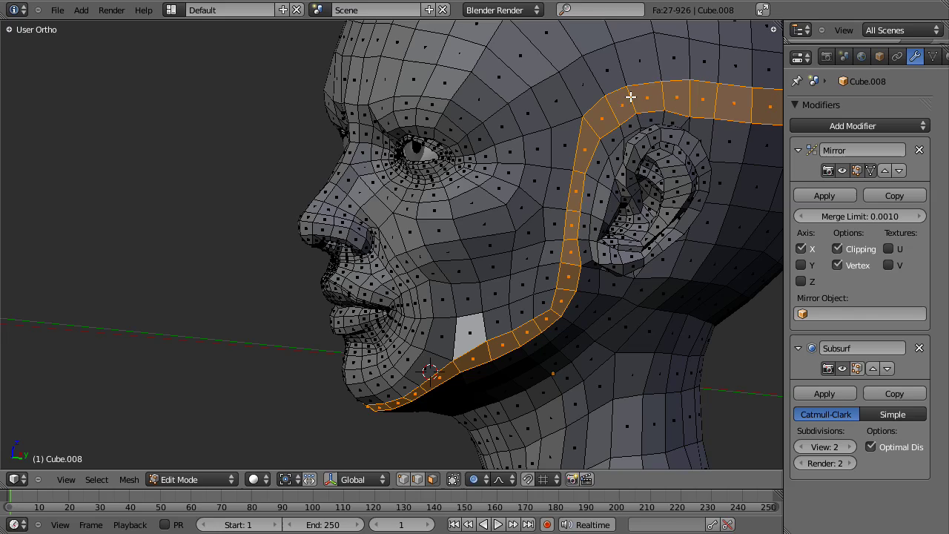
{"action": "middle_click_drag", "start_coordinate": [489, 181], "coordinate": [515, 178]}
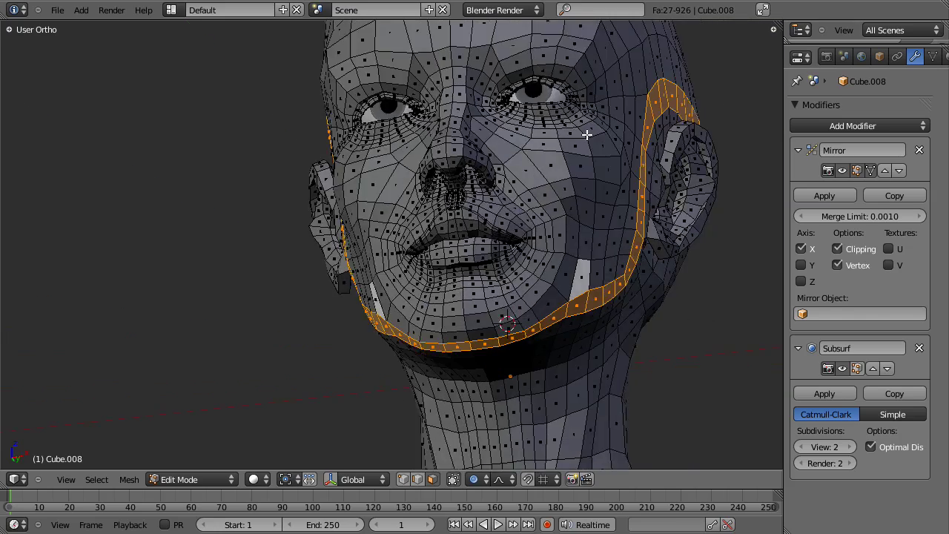
{"action": "middle_click_drag", "start_coordinate": [586, 134], "coordinate": [479, 205]}
{"action": "scroll", "coordinate": [423, 262], "scroll_direction": "down", "scroll_amount": 4}
{"action": "scroll", "coordinate": [392, 229], "scroll_direction": "up", "scroll_amount": 4}
{"action": "middle_click_drag", "start_coordinate": [392, 229], "coordinate": [417, 234]}
Select the face loop from the nostril wing around the mouth and chin, sample neighbouring loops at the nose, and clear the selection.
{"action": "key", "text": "a"}
{"action": "right_click", "coordinate": [420, 234], "text": "alt"}
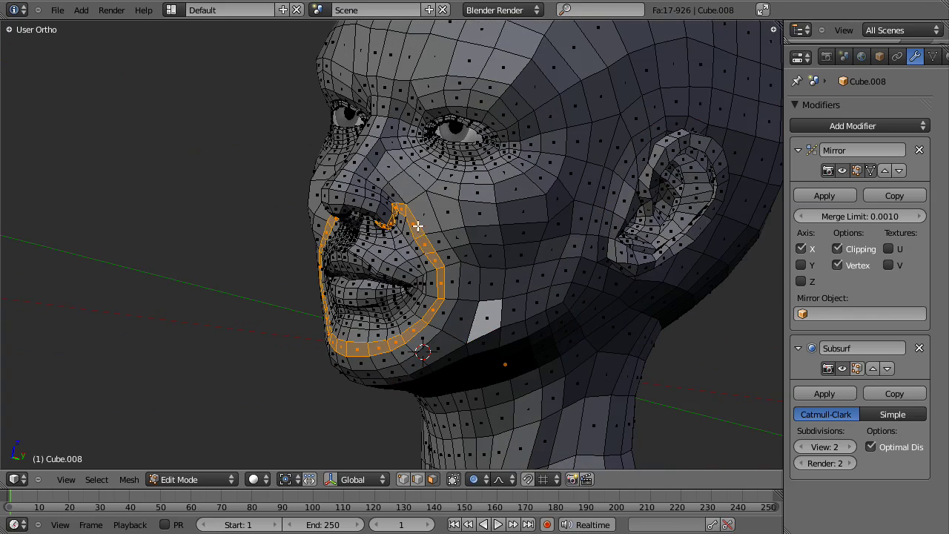
{"action": "right_click", "coordinate": [385, 182], "text": "alt+shift"}
{"action": "key", "text": "a"}
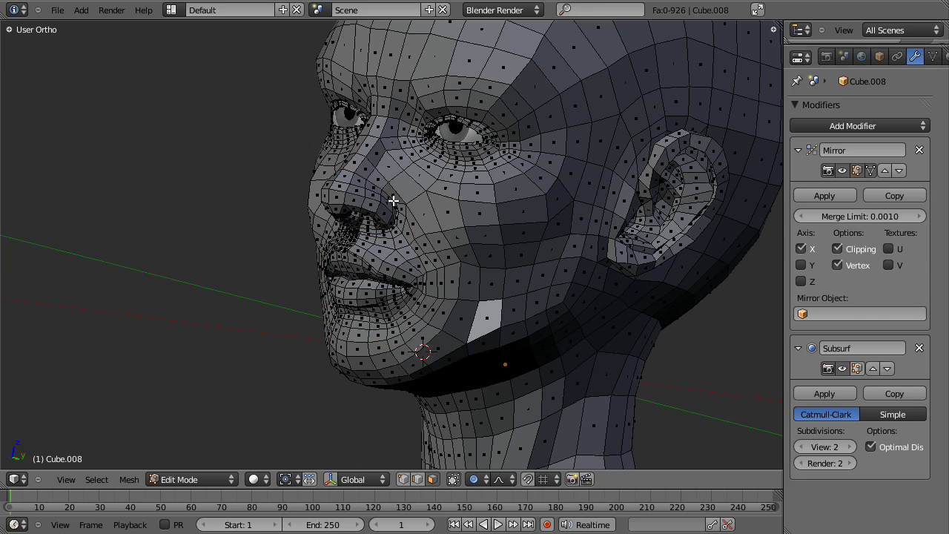
{"action": "right_click", "coordinate": [393, 202], "text": "alt"}
{"action": "key", "text": "a"}
Select the face loop around the outer contour of the lips and inspect it with the whole head in view.
{"action": "right_click", "coordinate": [402, 296], "text": "alt"}
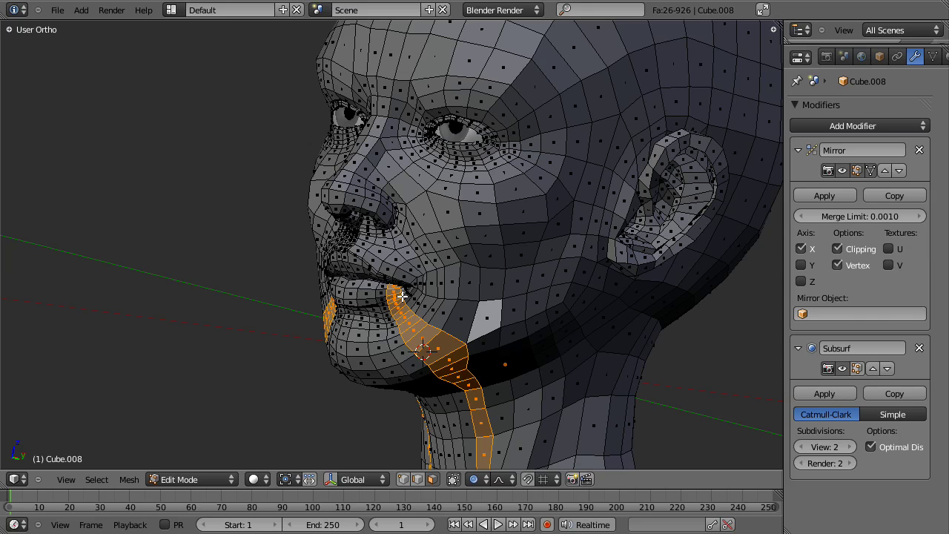
{"action": "right_click", "coordinate": [403, 296], "text": "alt"}
{"action": "scroll", "coordinate": [403, 296], "scroll_direction": "down", "scroll_amount": 3}
{"action": "middle_click_drag", "start_coordinate": [403, 296], "coordinate": [479, 321]}
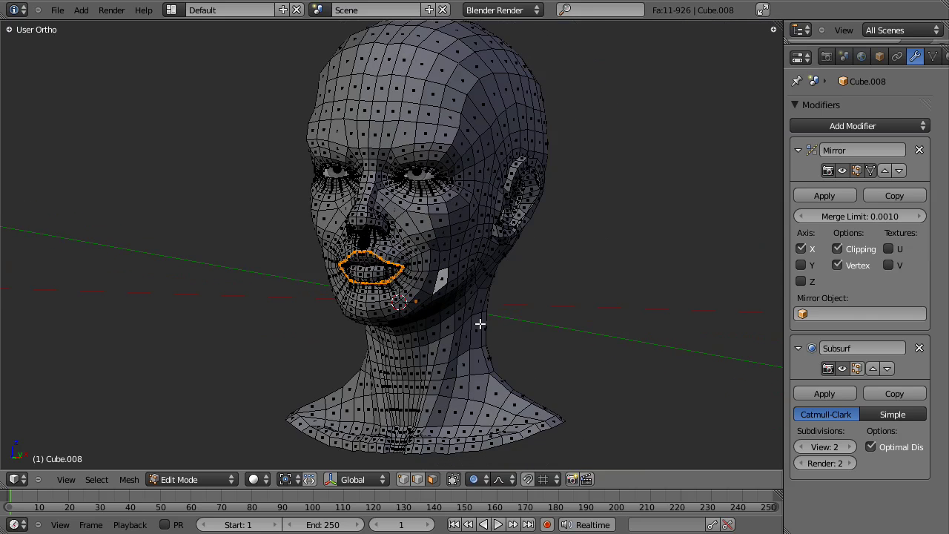
Replace the lip selection with face loops starting at the eye's outer corner, inspect them from farther out, and clear the selection.
{"action": "scroll", "coordinate": [495, 310], "scroll_direction": "up", "scroll_amount": 4}
{"action": "middle_click_drag", "start_coordinate": [530, 233], "coordinate": [511, 245]}
{"action": "scroll", "coordinate": [444, 402], "scroll_direction": "up", "scroll_amount": 5}
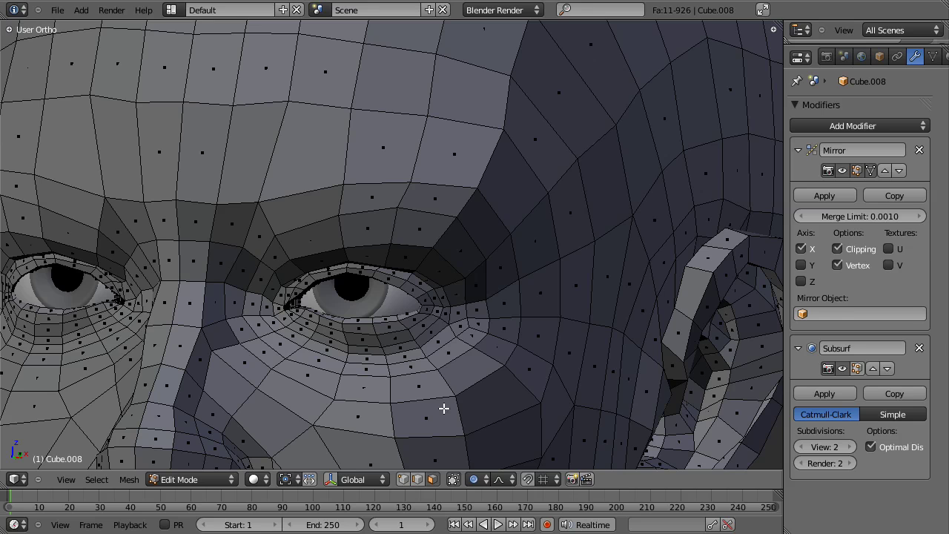
{"action": "key", "text": "a"}
{"action": "right_click", "coordinate": [423, 298], "text": "alt"}
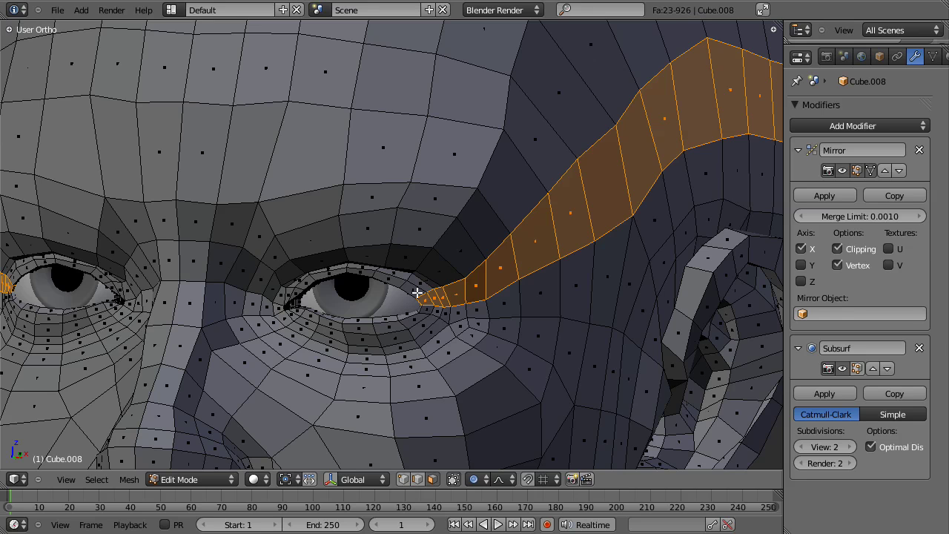
{"action": "right_click", "coordinate": [418, 293], "text": "alt"}
{"action": "scroll", "coordinate": [424, 294], "scroll_direction": "down", "scroll_amount": 5}
{"action": "middle_click_drag", "start_coordinate": [455, 280], "coordinate": [509, 286]}
{"action": "key", "text": "a"}
{"action": "right_click", "coordinate": [445, 255], "text": "alt"}
{"action": "scroll", "coordinate": [526, 290], "scroll_direction": "up", "scroll_amount": 3}
{"action": "key", "text": "a"}
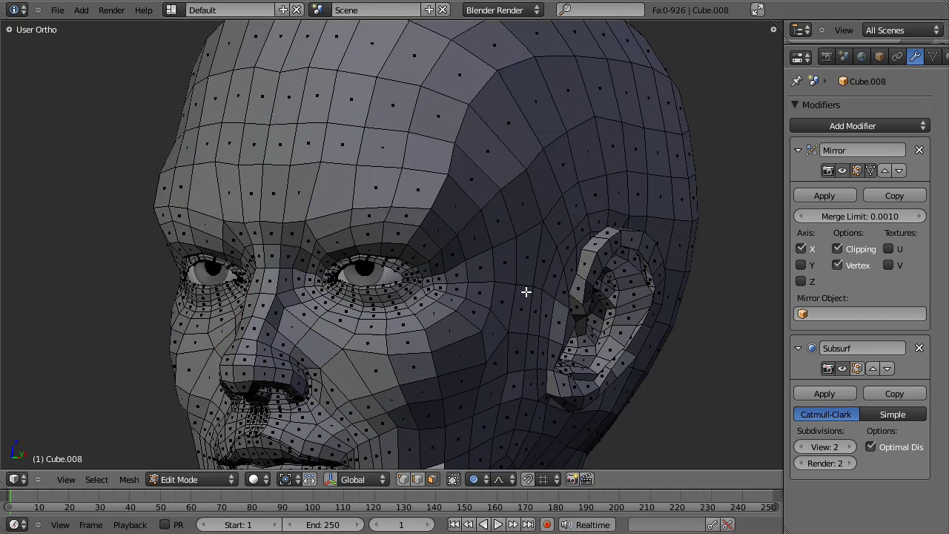
Return to Object Mode and switch to the head model painted with coloured topology bands, making it the active object.
{"action": "scroll", "coordinate": [525, 291], "scroll_direction": "down", "scroll_amount": 4}
{"action": "middle_click_drag", "start_coordinate": [492, 326], "coordinate": [530, 179]}
{"action": "key", "text": "Tab"}
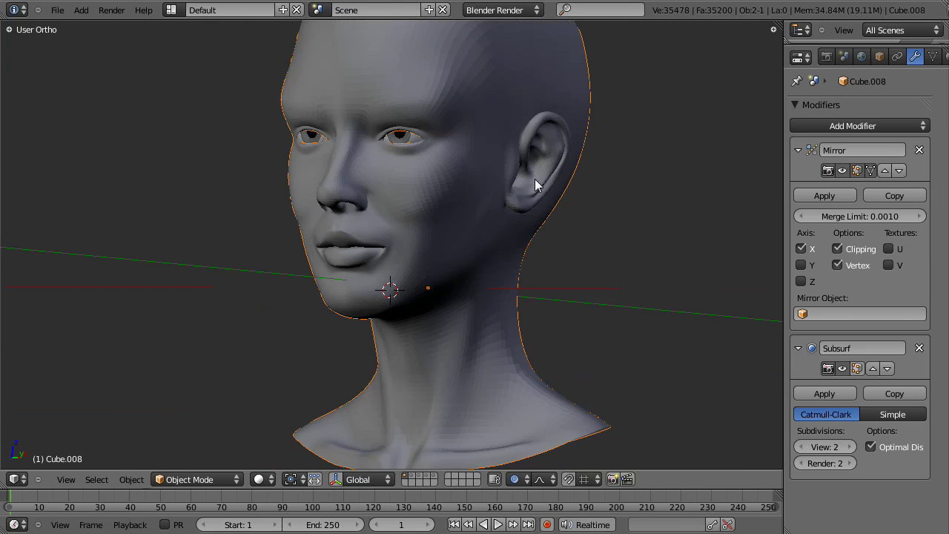
{"action": "key", "text": "KP_1"}
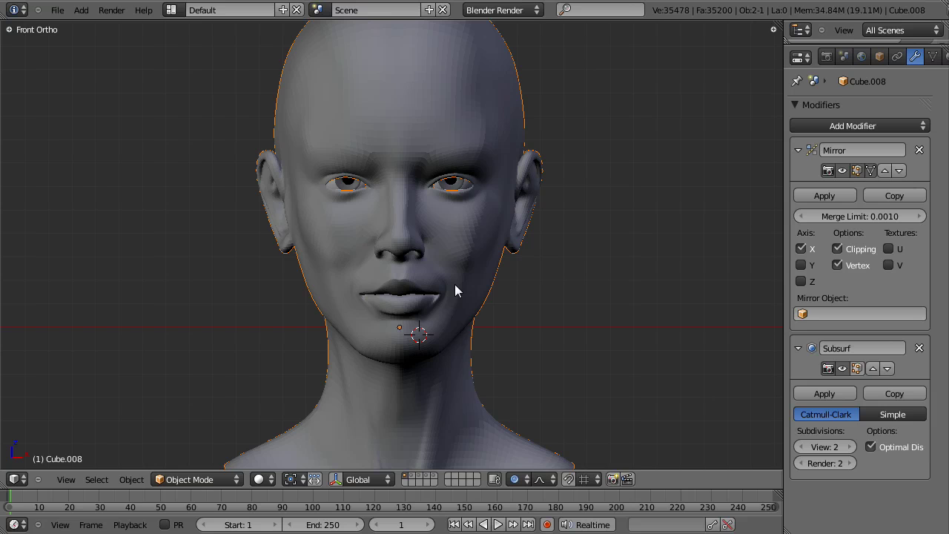
{"action": "key", "text": "alt+z"}
{"action": "mouse_move", "coordinate": [501, 241]}
{"action": "middle_mouse_down"}
{"action": "mouse_move", "coordinate": [462, 237]}
{"action": "mouse_move", "coordinate": [398, 265]}
{"action": "mouse_move", "coordinate": [286, 199]}
{"action": "middle_mouse_up"}
{"action": "right_click", "coordinate": [461, 232]}
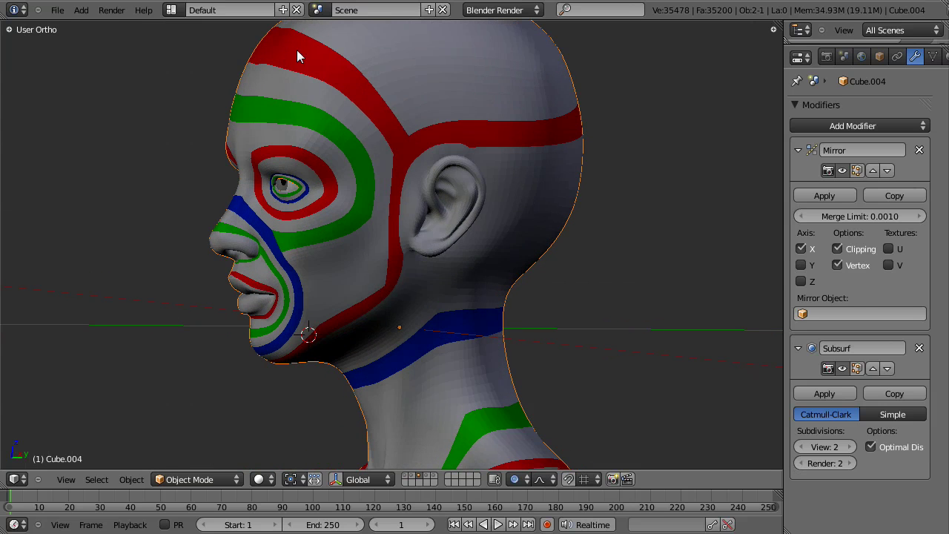
Enter Edit Mode on the coloured head, select the red face loop around the lips, and switch to vertex selection.
{"action": "key", "text": "Tab"}
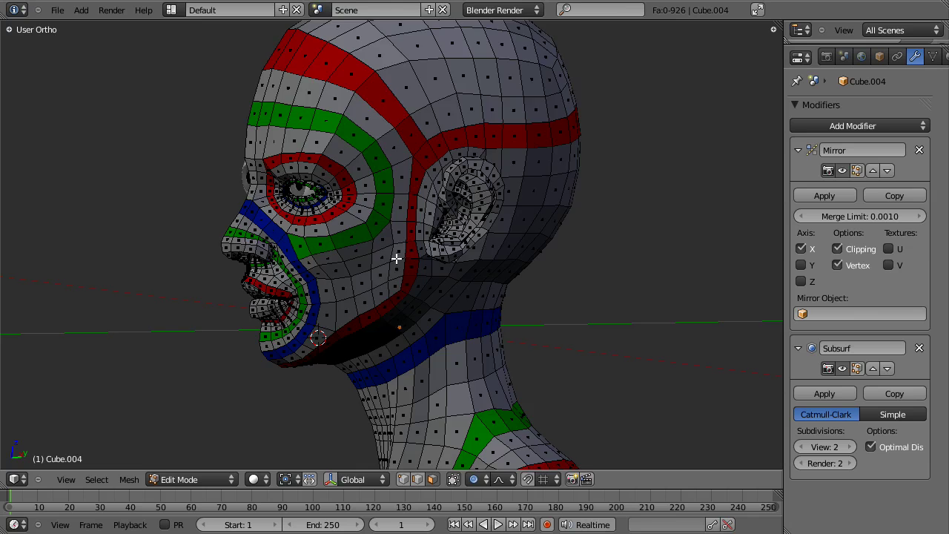
{"action": "middle_click_drag", "start_coordinate": [396, 258], "coordinate": [464, 260]}
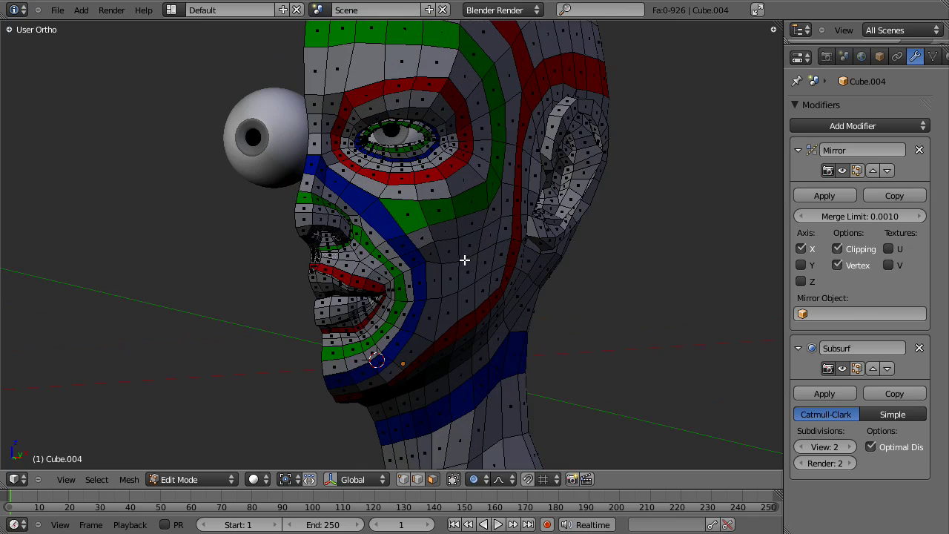
{"action": "right_click", "coordinate": [349, 278], "text": "alt"}
{"action": "key", "text": "s"}
{"action": "left_click", "coordinate": [375, 297]}
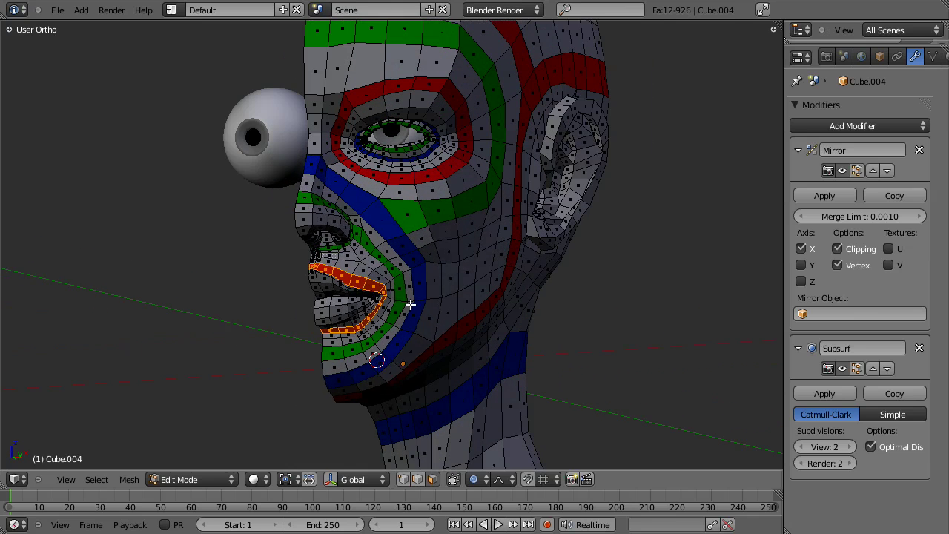
{"action": "scroll", "coordinate": [416, 307], "scroll_direction": "up", "scroll_amount": 3}
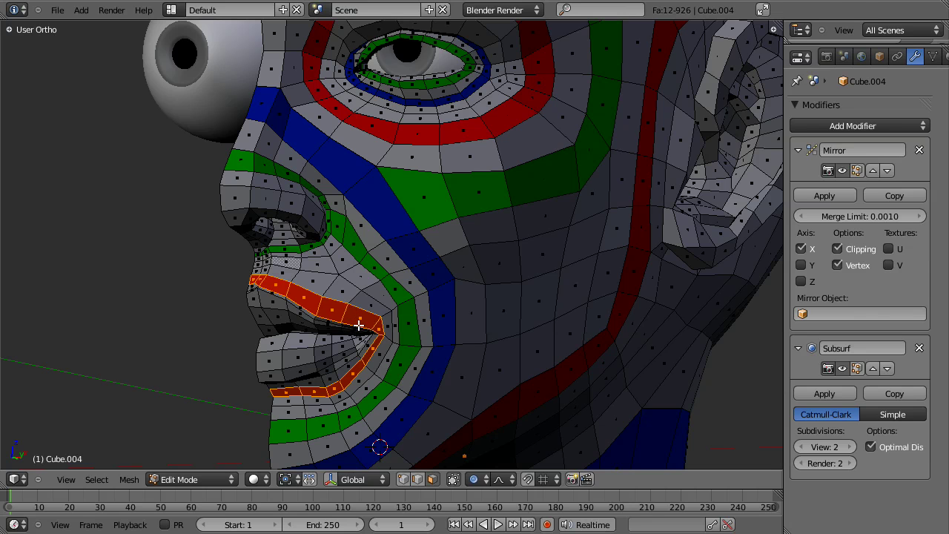
{"action": "key", "text": "ctrl+Tab"}
{"action": "left_click", "coordinate": [359, 291]}
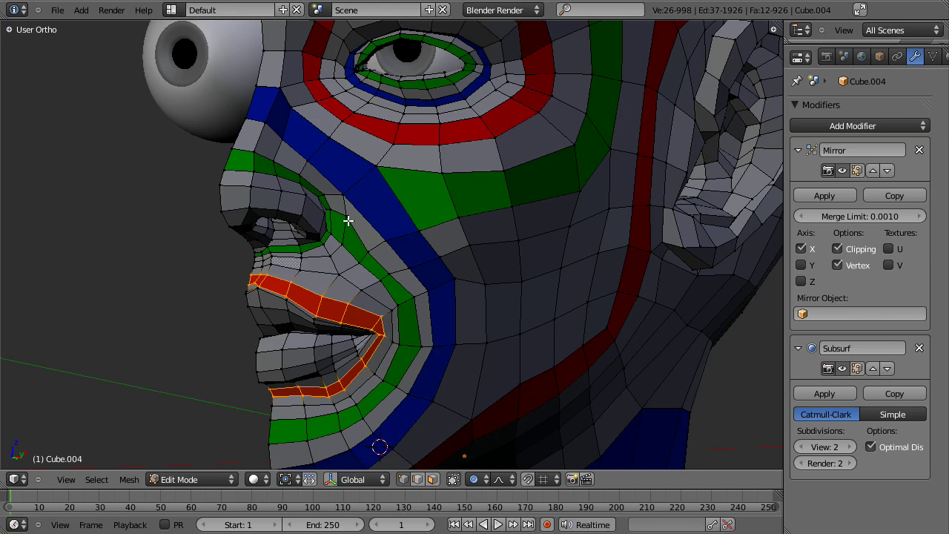
Examine the coloured face loops around the eye, forehead, jaw, ear and neck from the side, and clear the lip selection.
{"action": "middle_click_drag", "start_coordinate": [408, 176], "coordinate": [381, 289], "text": "shift"}
{"action": "scroll", "coordinate": [395, 200], "scroll_direction": "down", "scroll_amount": 5}
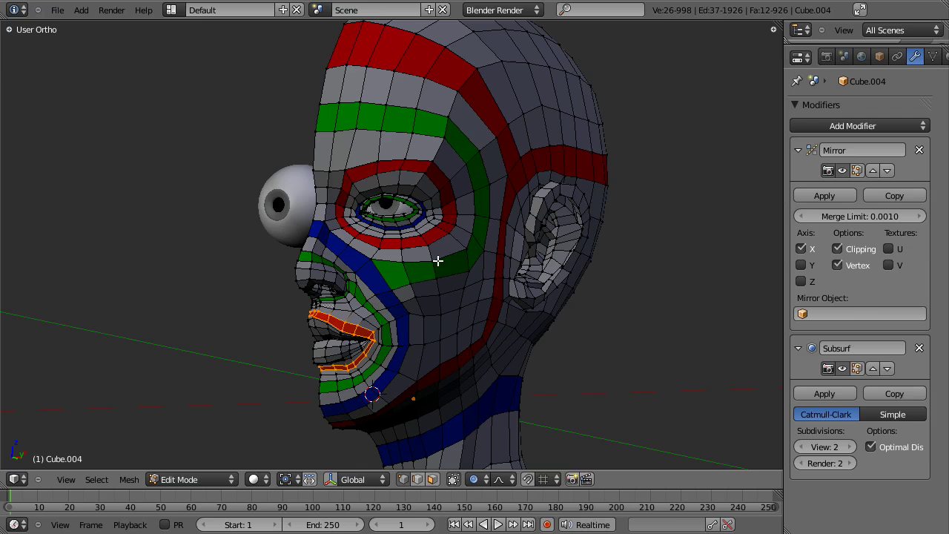
{"action": "middle_click_drag", "start_coordinate": [396, 200], "coordinate": [362, 189]}
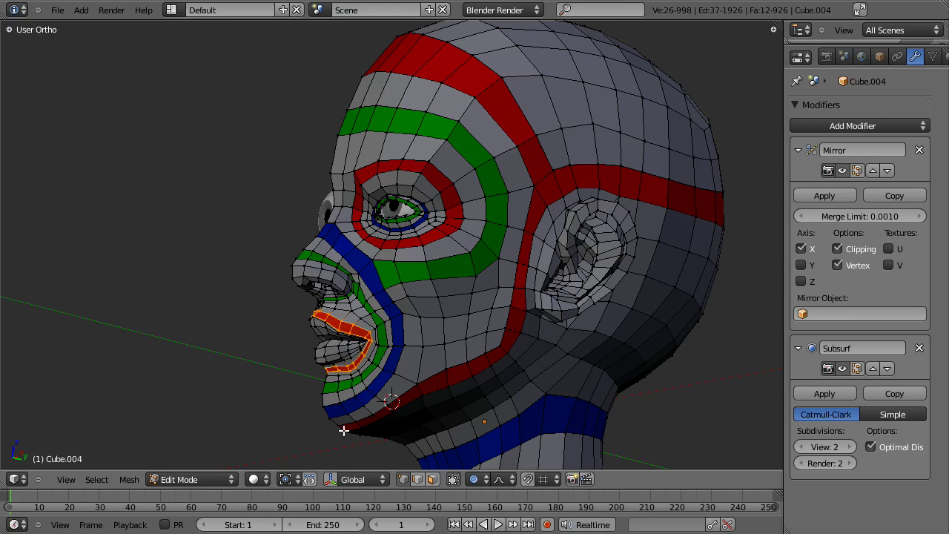
{"action": "scroll", "coordinate": [663, 278], "scroll_direction": "down", "scroll_amount": 3}
{"action": "middle_click_drag", "start_coordinate": [663, 278], "coordinate": [443, 221]}
{"action": "scroll", "coordinate": [430, 200], "scroll_direction": "up", "scroll_amount": 3}
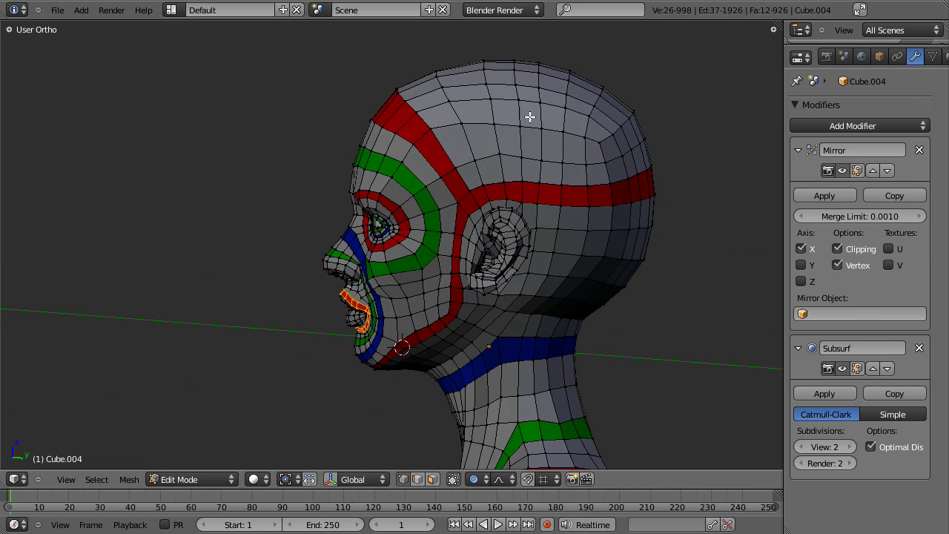
{"action": "scroll", "coordinate": [464, 257], "scroll_direction": "up", "scroll_amount": 5}
{"action": "key", "text": "a"}
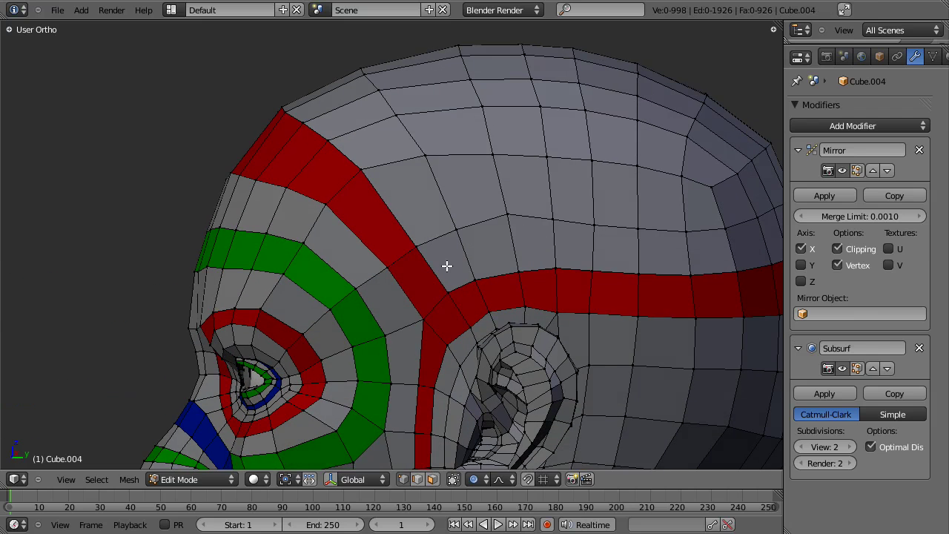
In the right side view, select the edge loops bordering the red forehead band down to the ear, and clear the selection.
{"action": "key", "text": "KP_3"}
{"action": "right_click", "coordinate": [383, 264], "text": "alt"}
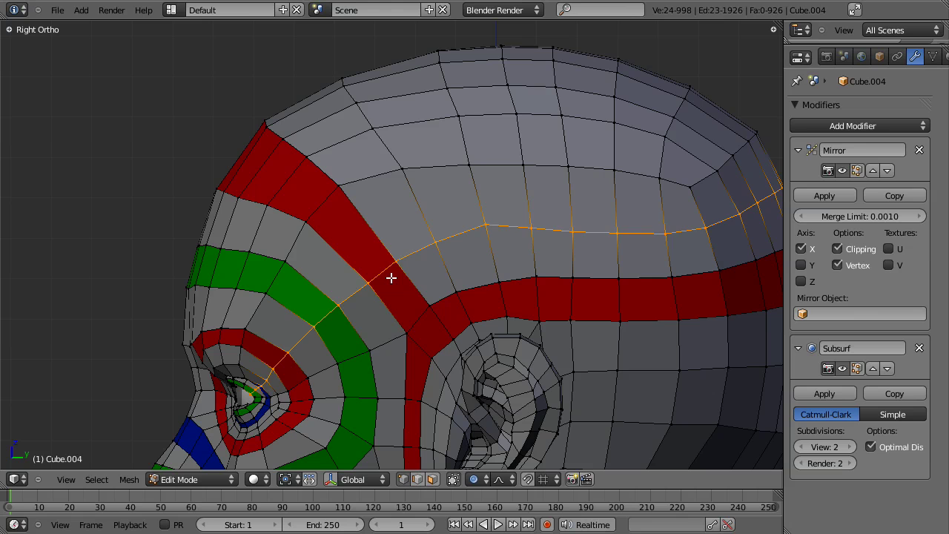
{"action": "right_click", "coordinate": [392, 248], "text": "alt"}
{"action": "right_click", "coordinate": [368, 260], "text": "alt+shift"}
{"action": "right_click", "coordinate": [417, 338], "text": "alt+shift"}
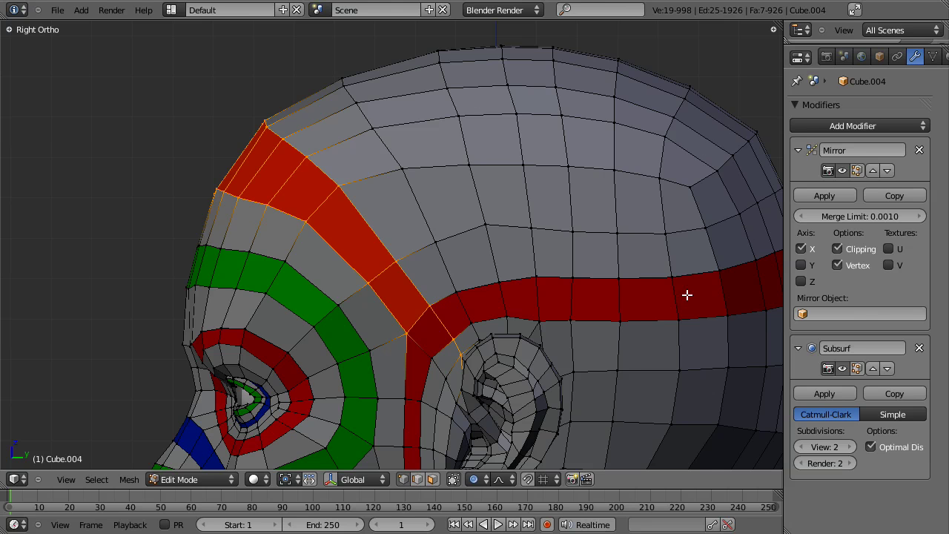
{"action": "scroll", "coordinate": [687, 295], "scroll_direction": "down", "scroll_amount": 3}
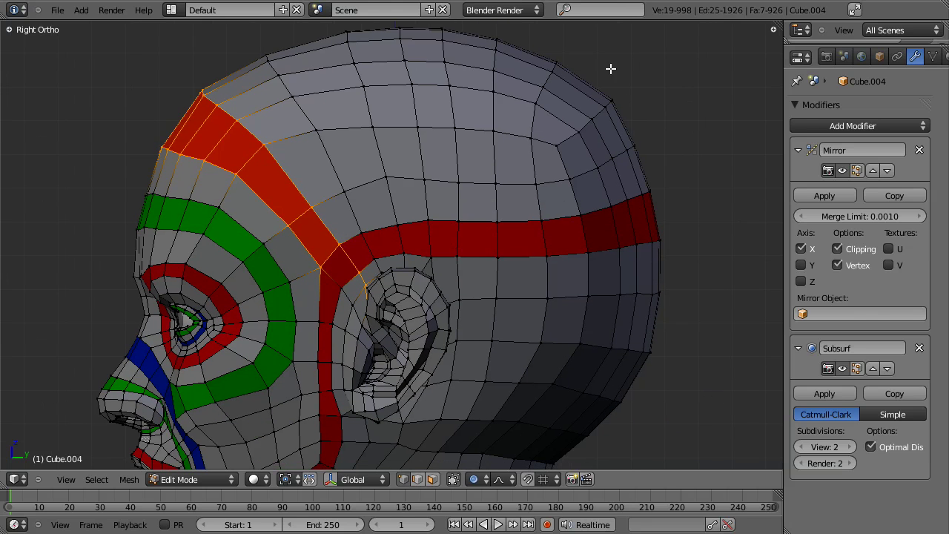
{"action": "key", "text": "a"}
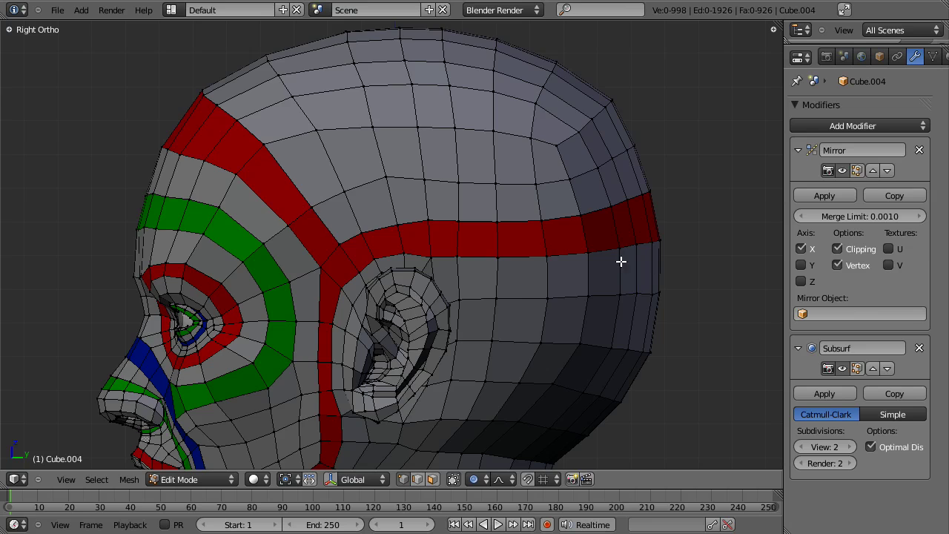
Select the edge loops bordering the blue neck band and inspect them from the side and slightly behind.
{"action": "middle_click_drag", "start_coordinate": [413, 448], "coordinate": [571, 118], "text": "shift"}
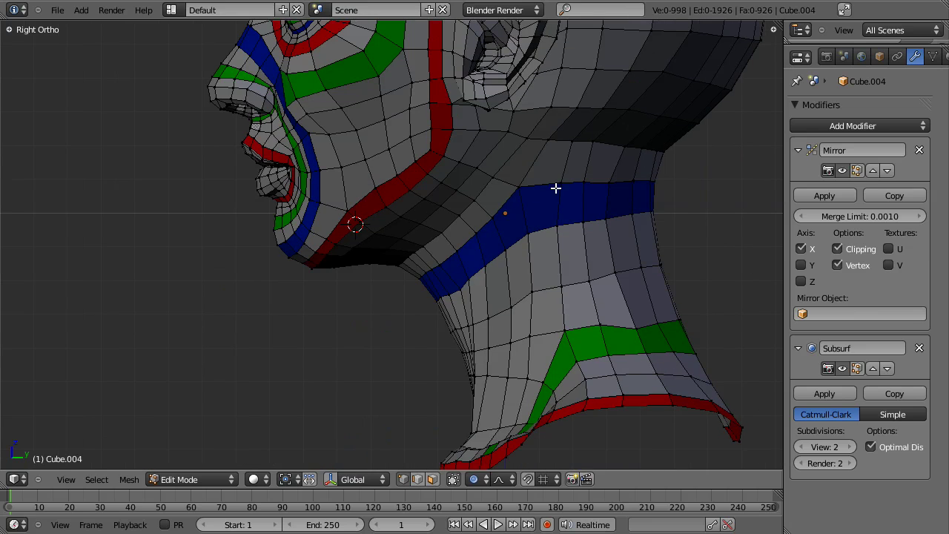
{"action": "right_click", "coordinate": [504, 202], "text": "alt"}
{"action": "right_click", "coordinate": [516, 239], "text": "alt+shift"}
{"action": "right_click", "coordinate": [541, 179], "text": "alt+shift"}
{"action": "middle_click_drag", "start_coordinate": [545, 182], "coordinate": [459, 237]}
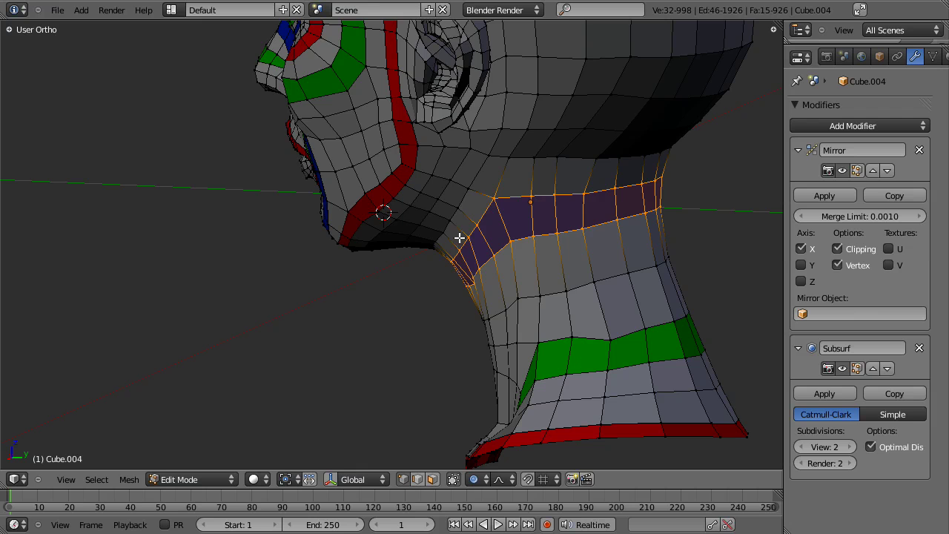
{"action": "middle_click_drag", "start_coordinate": [620, 154], "coordinate": [470, 218]}
Select the single vertex where the upper edge of the blue neck band bends below the ear, and inspect it.
{"action": "right_click", "coordinate": [467, 215]}
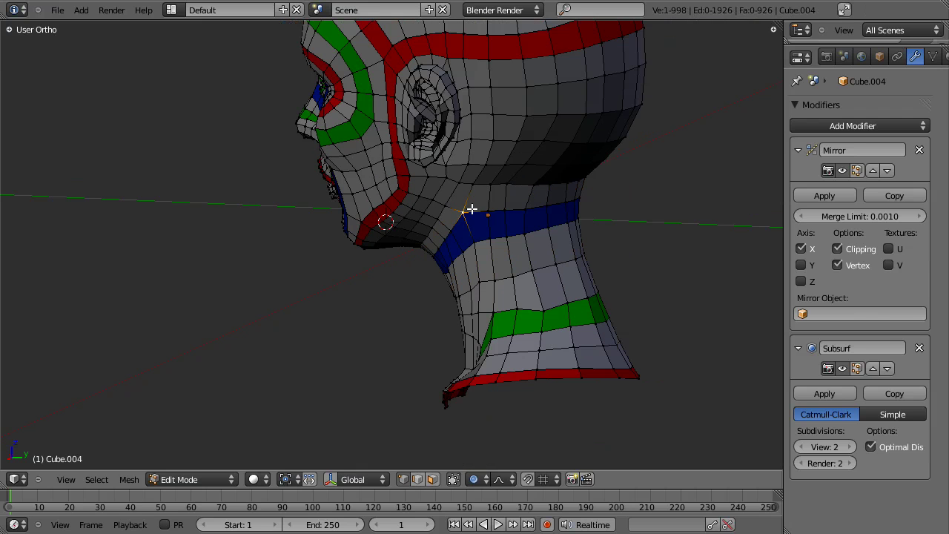
{"action": "key", "text": "g"}
{"action": "left_click", "coordinate": [458, 212]}
{"action": "mouse_move", "coordinate": [447, 223]}
{"action": "middle_mouse_down"}
{"action": "mouse_move", "coordinate": [468, 197]}
{"action": "mouse_move", "coordinate": [458, 210]}
{"action": "middle_mouse_up"}
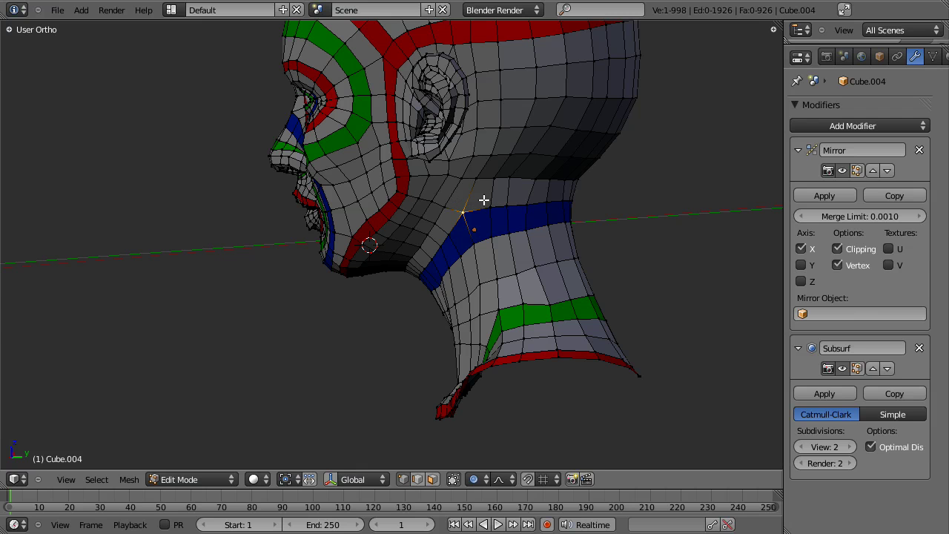
Select the edge loops around the lower neck between the blue band and the corner of the green band.
{"action": "middle_click_drag", "start_coordinate": [483, 201], "coordinate": [447, 245]}
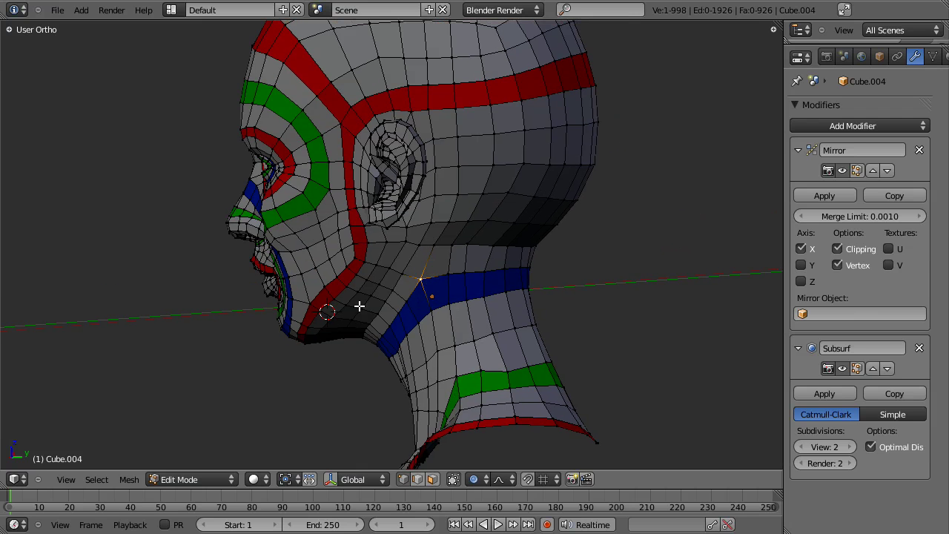
{"action": "middle_click_drag", "start_coordinate": [347, 311], "coordinate": [547, 201]}
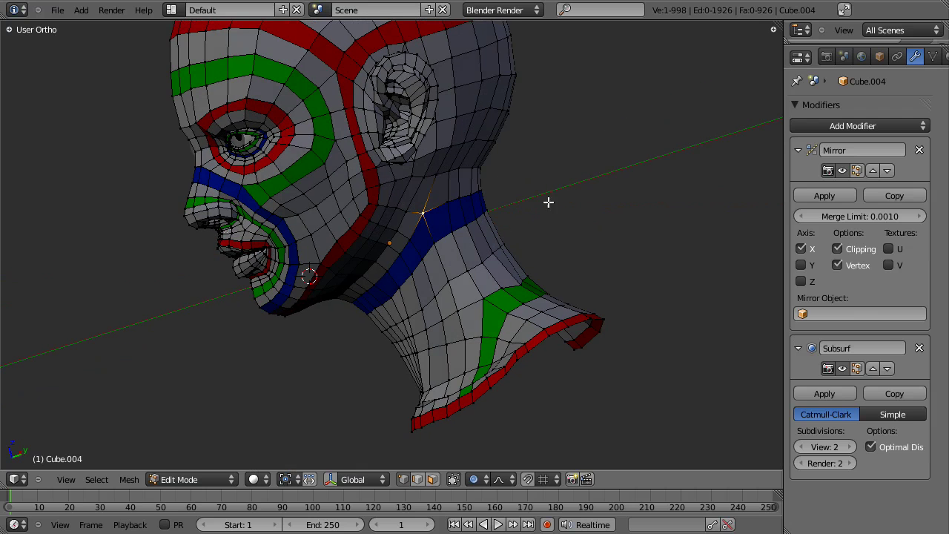
{"action": "right_click", "coordinate": [486, 256], "text": "alt"}
{"action": "right_click", "coordinate": [499, 292], "text": "alt+shift"}
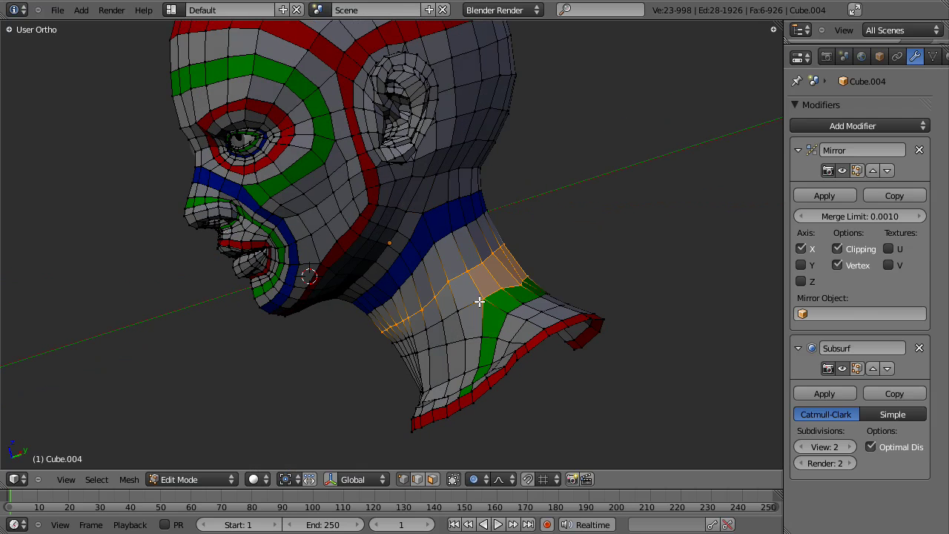
Select the single vertex at the corner where the green neck band turns downward, and nudge it slightly with Grab.
{"action": "middle_click_drag", "start_coordinate": [480, 302], "coordinate": [494, 326]}
{"action": "right_click", "coordinate": [496, 312]}
{"action": "key", "text": "g"}
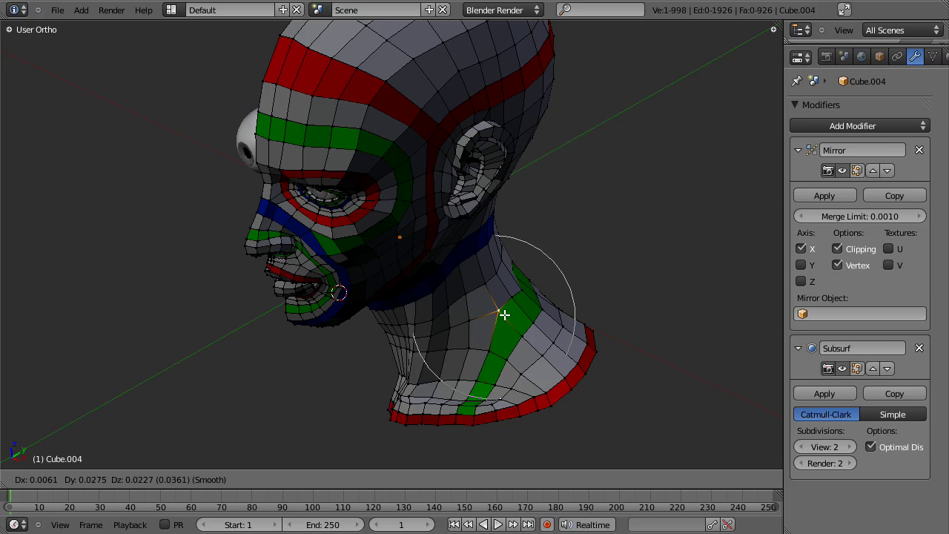
{"action": "left_click", "coordinate": [497, 318]}
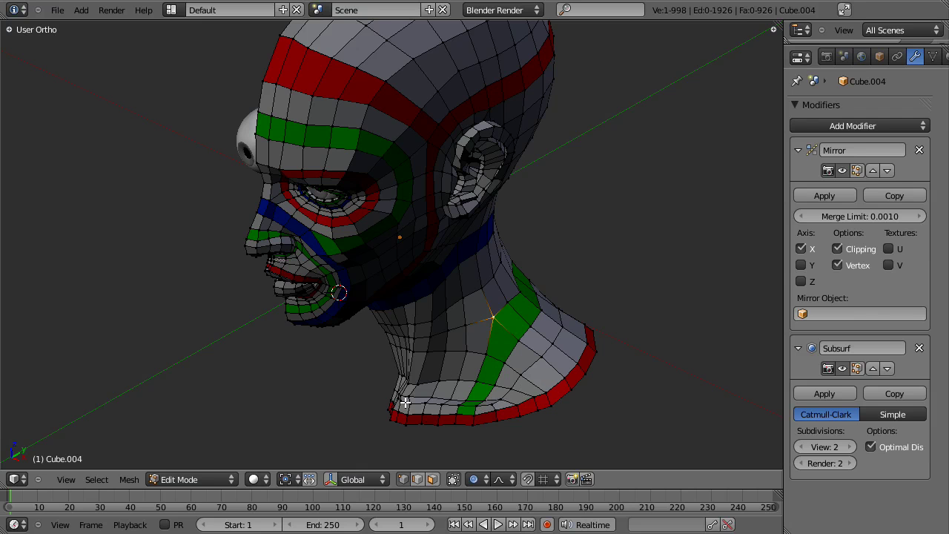
In a side view of the head, select the vertex at the bend of the blue neck band and test-move it.
{"action": "middle_click_drag", "start_coordinate": [482, 273], "coordinate": [431, 260]}
{"action": "scroll", "coordinate": [398, 265], "scroll_direction": "up", "scroll_amount": 3}
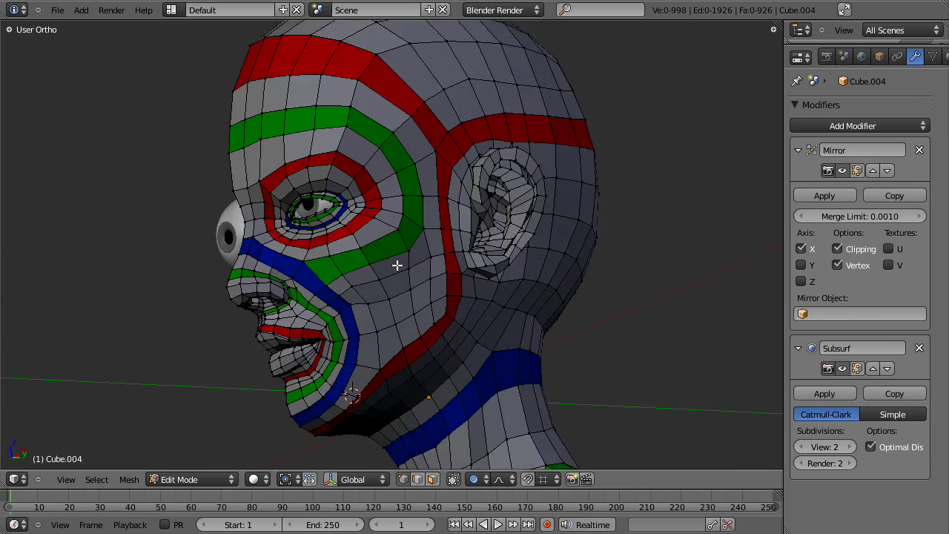
{"action": "scroll", "coordinate": [548, 360], "scroll_direction": "down", "scroll_amount": 2}
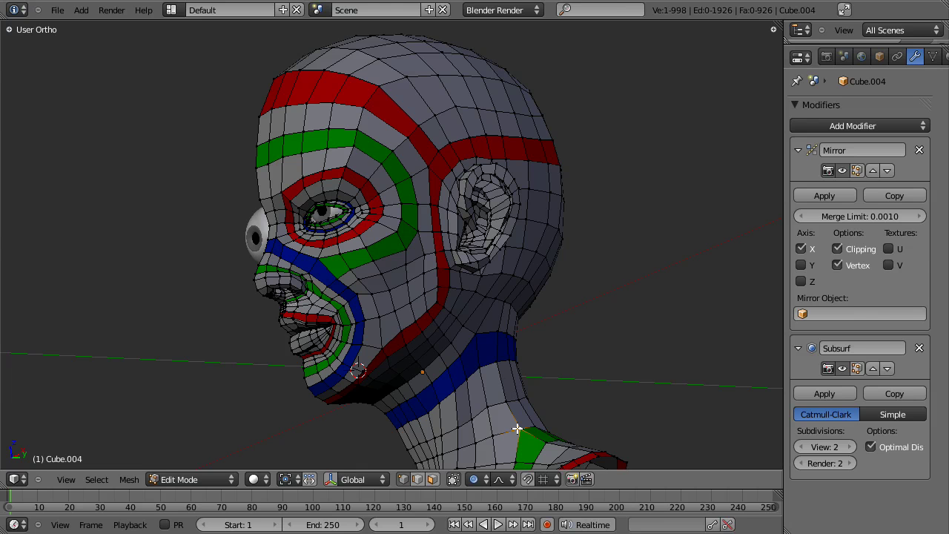
{"action": "middle_click_drag", "start_coordinate": [517, 401], "coordinate": [478, 333]}
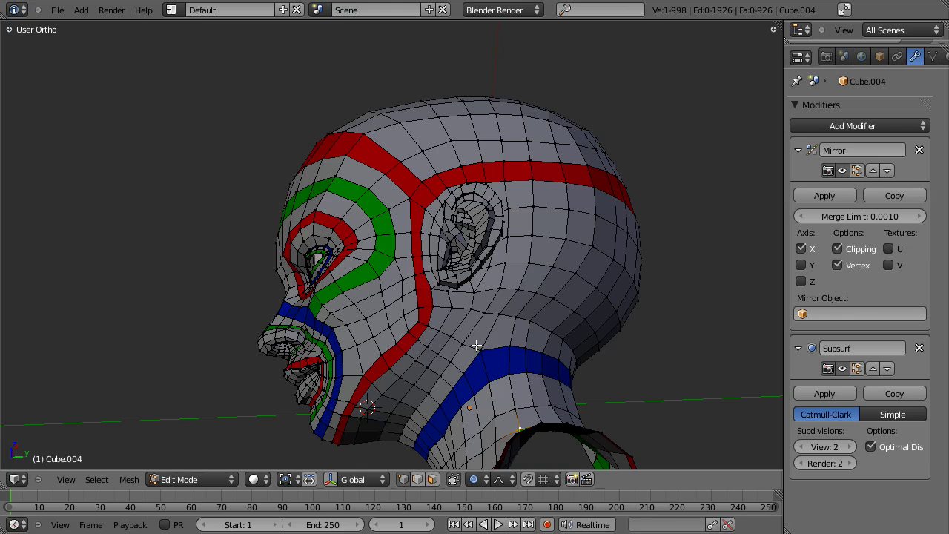
{"action": "key", "text": "g"}
{"action": "left_click", "coordinate": [497, 371]}
{"action": "scroll", "coordinate": [490, 313], "scroll_direction": "up", "scroll_amount": 4}
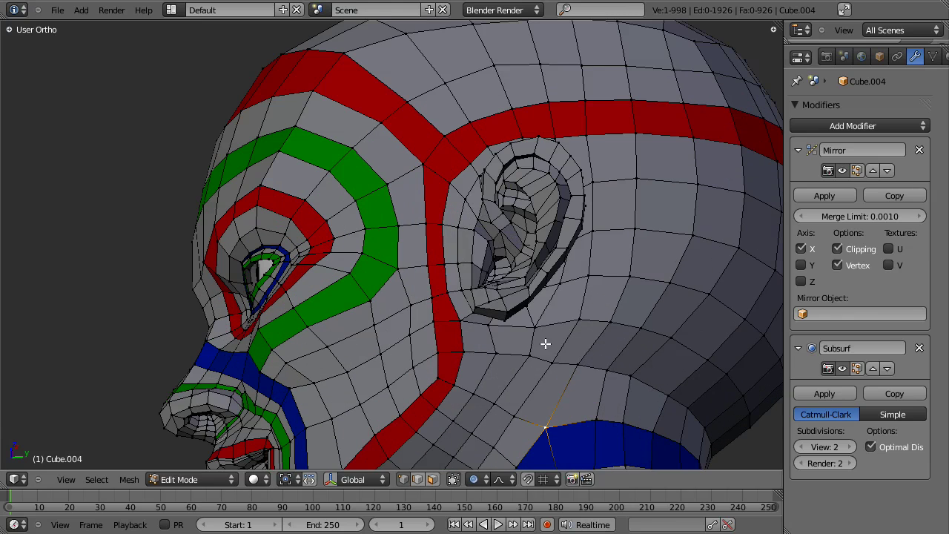
Select the vertex just below the earlobe, test-move it, and inspect how the loops meet there and across the cheek.
{"action": "key", "text": "g"}
{"action": "left_click", "coordinate": [540, 314]}
{"action": "middle_click_drag", "start_coordinate": [529, 281], "coordinate": [420, 246]}
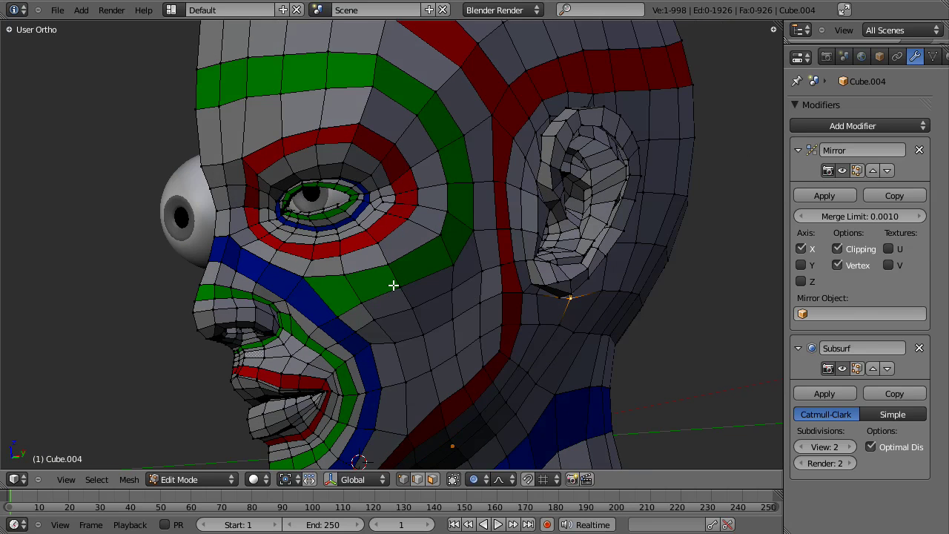
{"action": "middle_click_drag", "start_coordinate": [393, 285], "coordinate": [437, 295]}
{"action": "scroll", "coordinate": [437, 295], "scroll_direction": "up", "scroll_amount": 2}
{"action": "scroll", "coordinate": [399, 342], "scroll_direction": "up", "scroll_amount": 2}
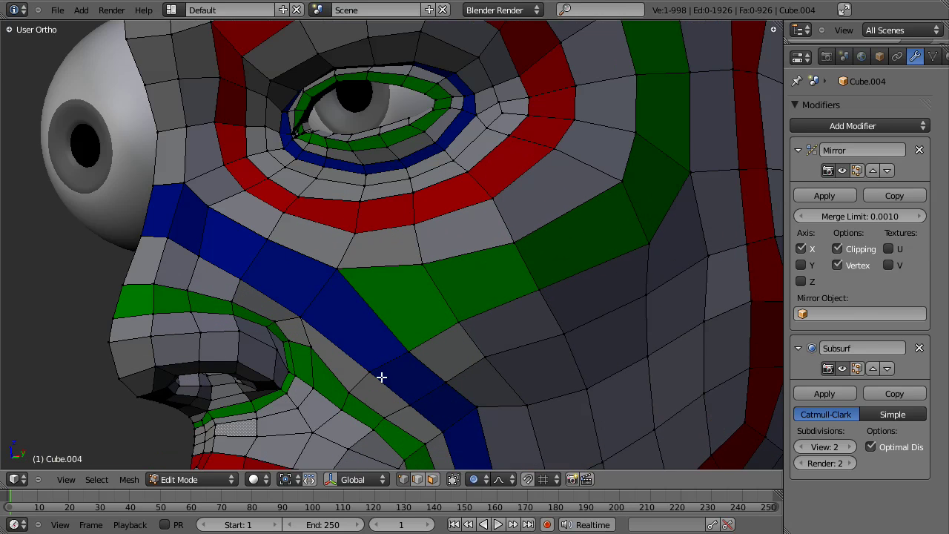
{"action": "middle_click_drag", "start_coordinate": [381, 377], "coordinate": [552, 248]}
{"action": "scroll", "coordinate": [456, 317], "scroll_direction": "down", "scroll_amount": 3}
{"action": "key", "text": "g"}
{"action": "right_click", "coordinate": [472, 236]}
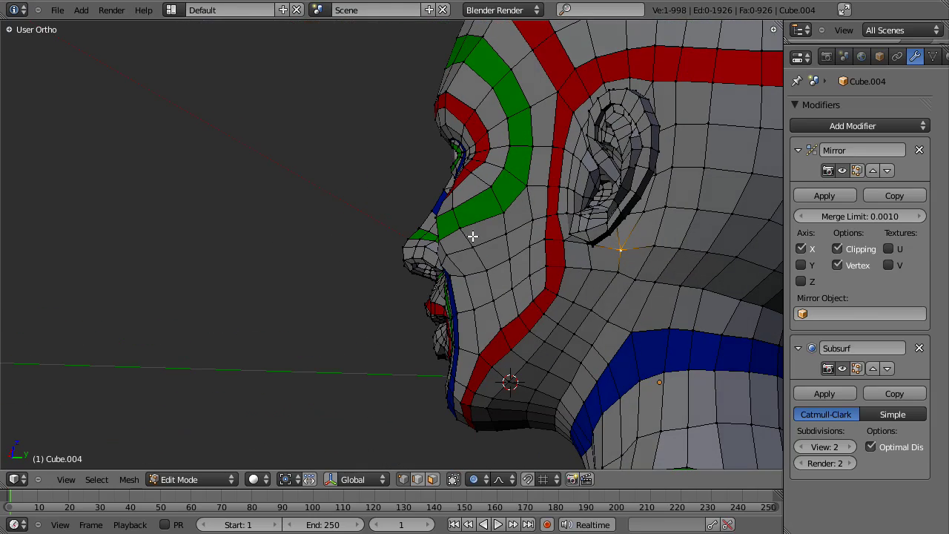
Select the vertex on the upper edge of the red jaw band below the cheek, and test-move it without keeping the change.
{"action": "middle_click_drag", "start_coordinate": [472, 235], "coordinate": [568, 212]}
{"action": "right_click", "coordinate": [504, 318]}
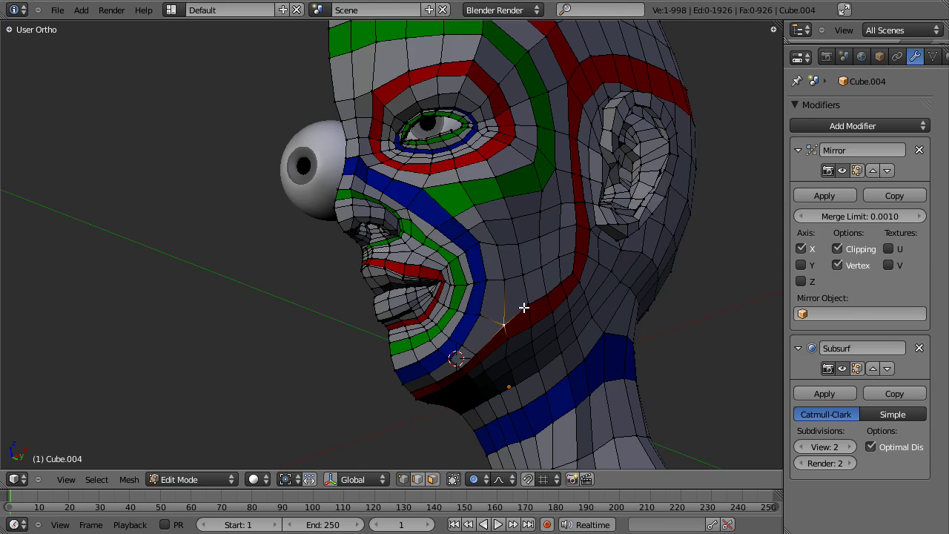
{"action": "middle_click_drag", "start_coordinate": [524, 307], "coordinate": [453, 324]}
{"action": "key", "text": "g"}
{"action": "right_click", "coordinate": [455, 317]}
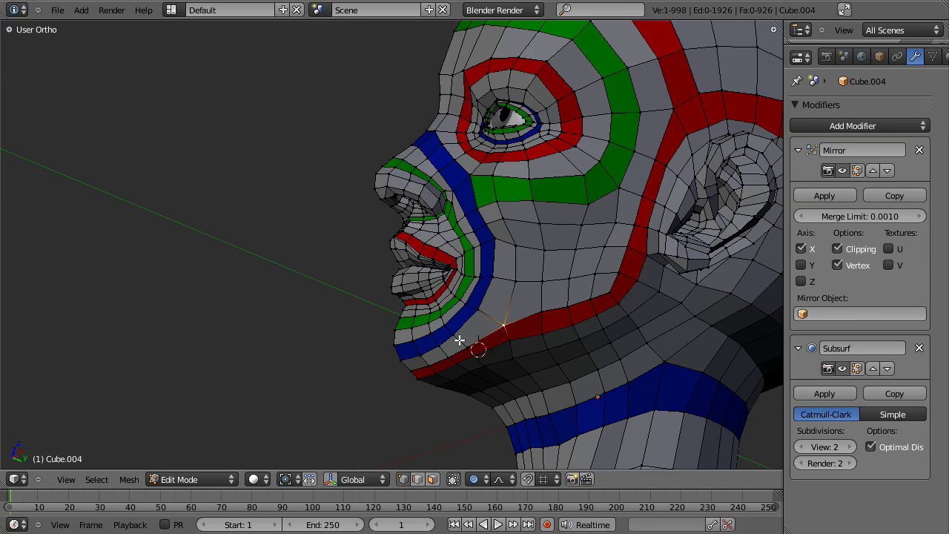
Inspect the vertex between the upper lip and green mouth band, and test-move the cheek vertex on the blue band's outer edge.
{"action": "scroll", "coordinate": [460, 333], "scroll_direction": "up", "scroll_amount": 5}
{"action": "middle_click_drag", "start_coordinate": [441, 257], "coordinate": [509, 290]}
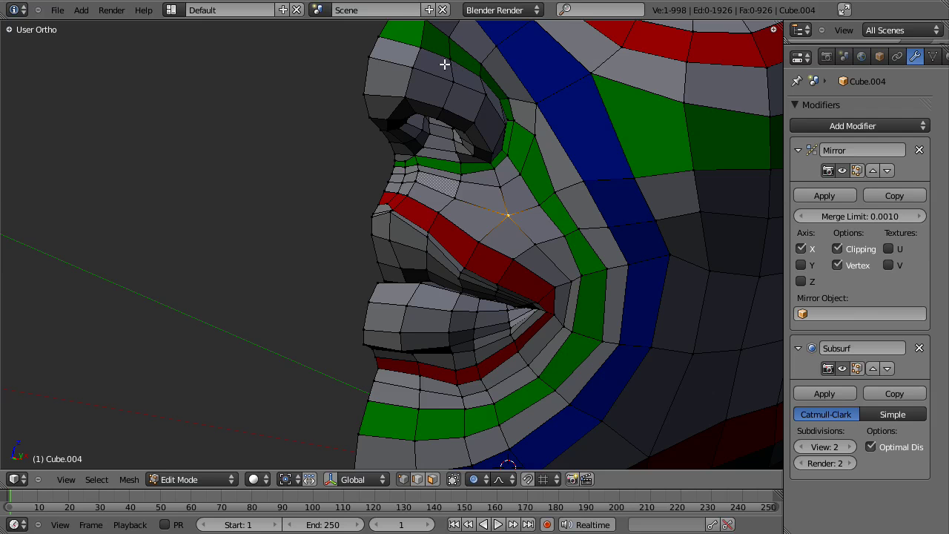
{"action": "scroll", "coordinate": [470, 207], "scroll_direction": "down", "scroll_amount": 2}
{"action": "middle_click_drag", "start_coordinate": [470, 208], "coordinate": [521, 253], "text": "shift"}
{"action": "scroll", "coordinate": [483, 275], "scroll_direction": "up", "scroll_amount": 2}
{"action": "right_click", "coordinate": [462, 360]}
{"action": "right_click", "coordinate": [438, 346]}
{"action": "key", "text": "g"}
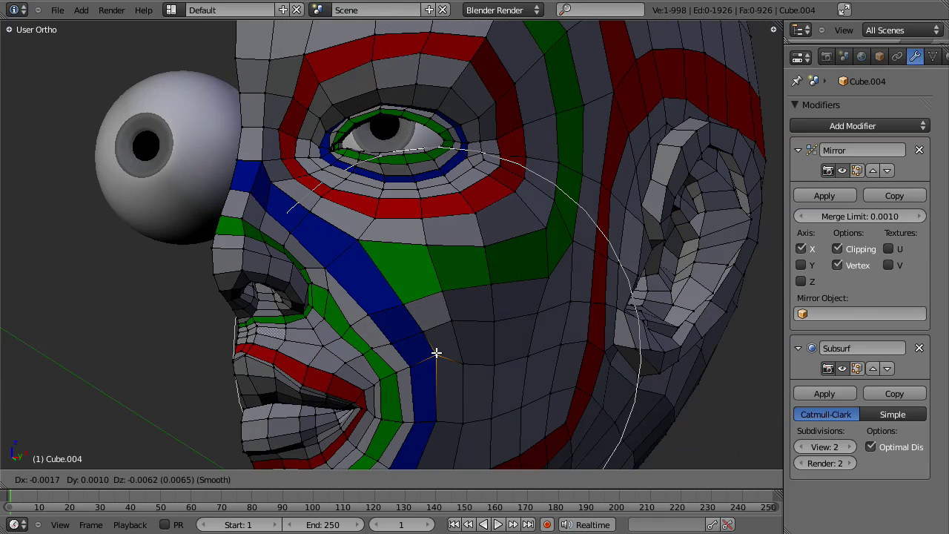
{"action": "right_click", "coordinate": [434, 352]}
Select the vertex below the eye where the blue and green bands meet, and test-move it without keeping the change.
{"action": "right_click", "coordinate": [361, 240]}
{"action": "middle_click_drag", "start_coordinate": [356, 244], "coordinate": [384, 252]}
{"action": "key", "text": "g"}
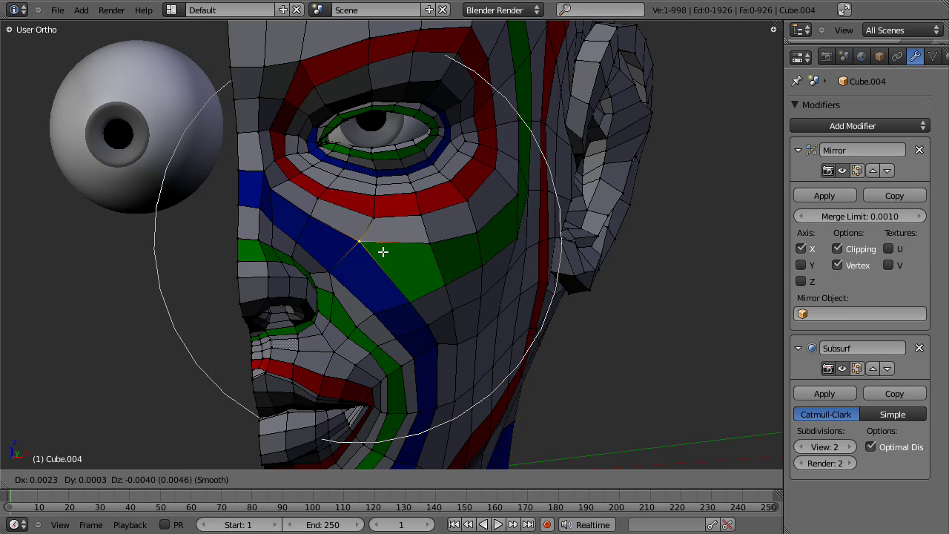
{"action": "right_click", "coordinate": [395, 250]}
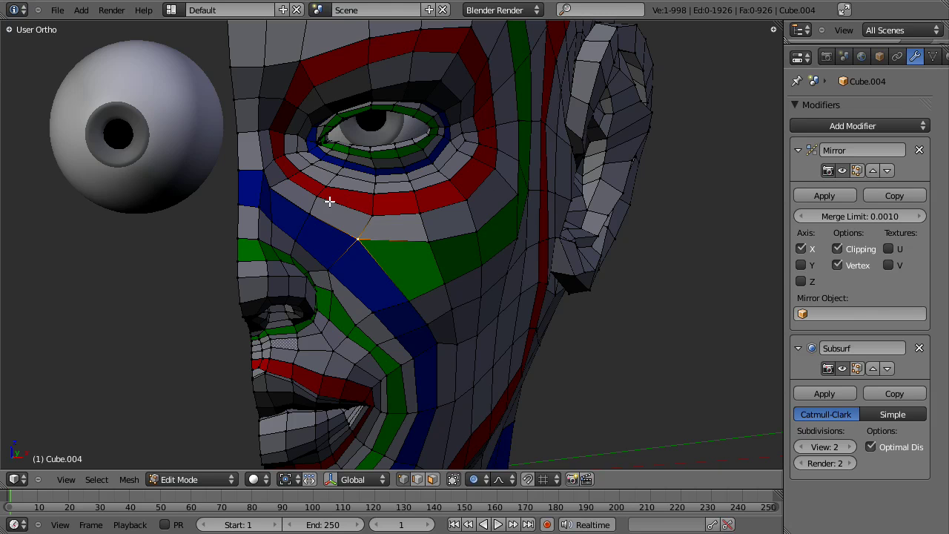
Turn off proportional editing, and test-move the vertex at the inner brow corner of the red eye band.
{"action": "middle_click_drag", "start_coordinate": [436, 284], "coordinate": [374, 237]}
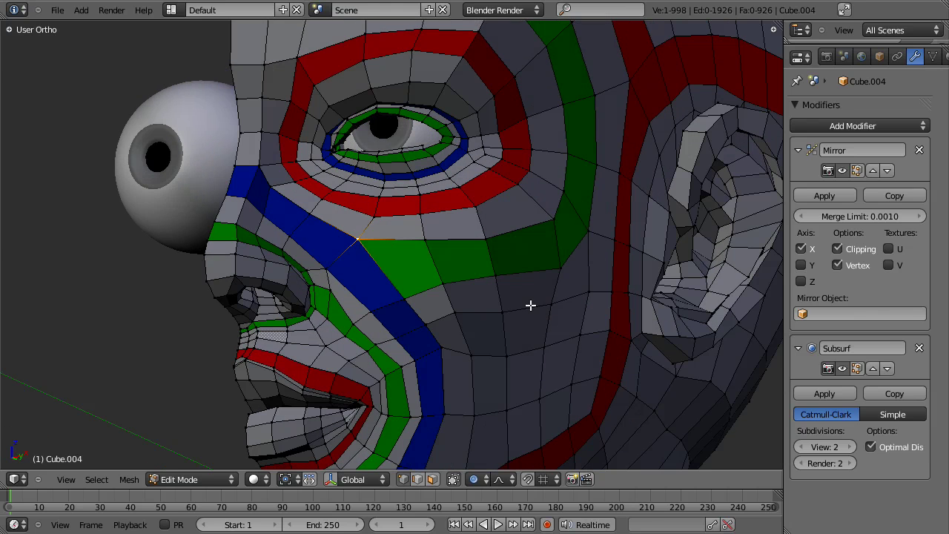
{"action": "scroll", "coordinate": [519, 282], "scroll_direction": "down", "scroll_amount": 4}
{"action": "middle_click_drag", "start_coordinate": [511, 256], "coordinate": [434, 218]}
{"action": "scroll", "coordinate": [415, 219], "scroll_direction": "up", "scroll_amount": 2}
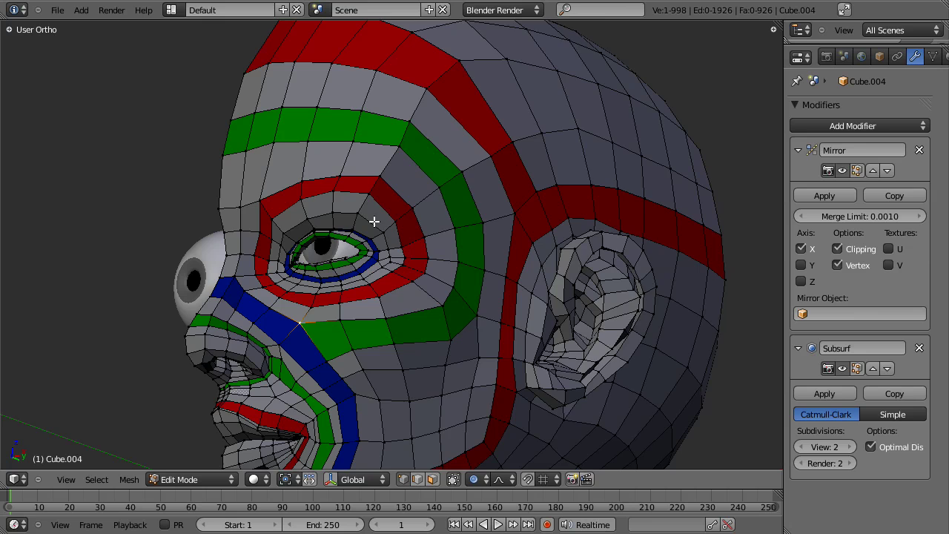
{"action": "middle_click_drag", "start_coordinate": [353, 228], "coordinate": [347, 238]}
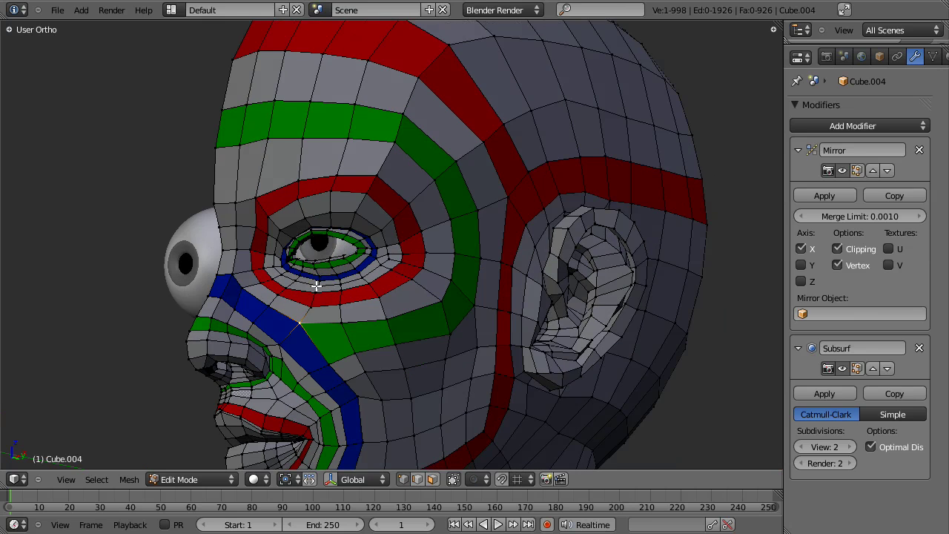
{"action": "middle_click_drag", "start_coordinate": [316, 285], "coordinate": [346, 277]}
{"action": "right_click", "coordinate": [255, 186]}
{"action": "key", "text": "g"}
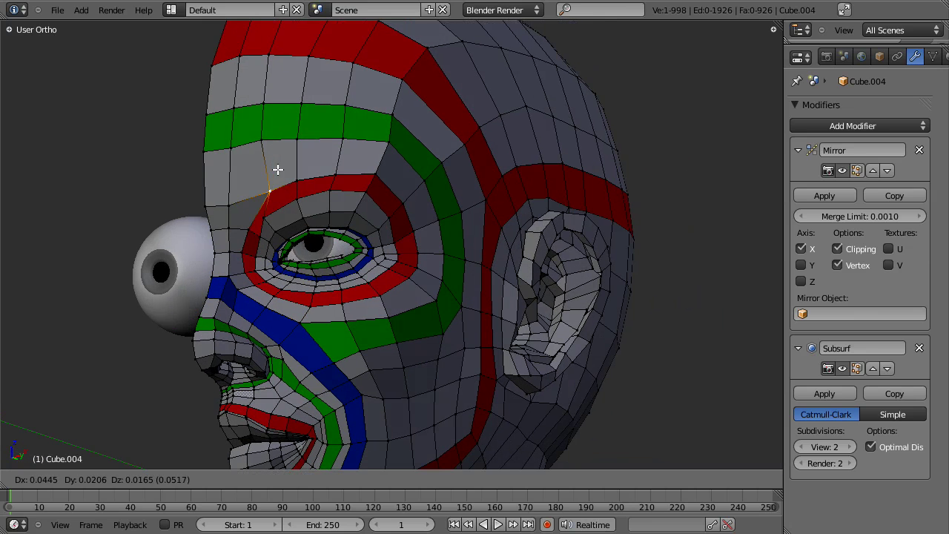
{"action": "left_click", "coordinate": [297, 215]}
Switch to face selection and select the face loops around the eye and along the blue band that meet below the eye.
{"action": "middle_click_drag", "start_coordinate": [298, 218], "coordinate": [406, 331]}
{"action": "right_click", "coordinate": [296, 338]}
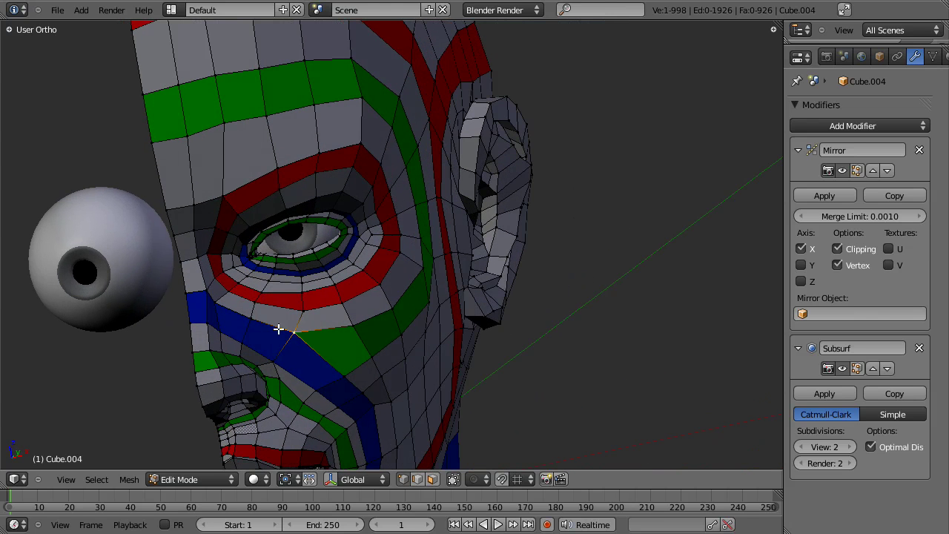
{"action": "key", "text": "ctrl+Tab"}
{"action": "left_click", "coordinate": [278, 387]}
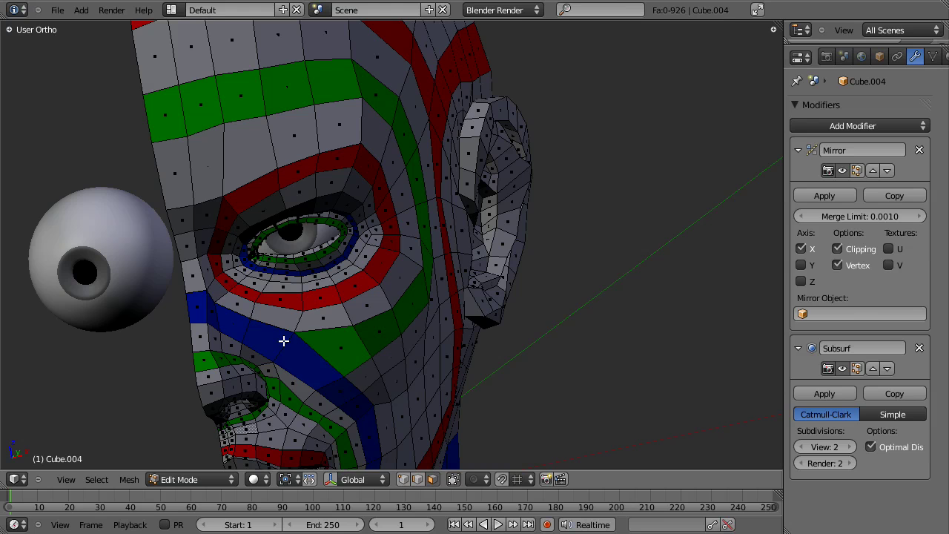
{"action": "right_click", "coordinate": [308, 318], "text": "alt"}
{"action": "right_click", "coordinate": [307, 318], "text": "alt+shift"}
{"action": "middle_click_drag", "start_coordinate": [308, 318], "coordinate": [171, 271]}
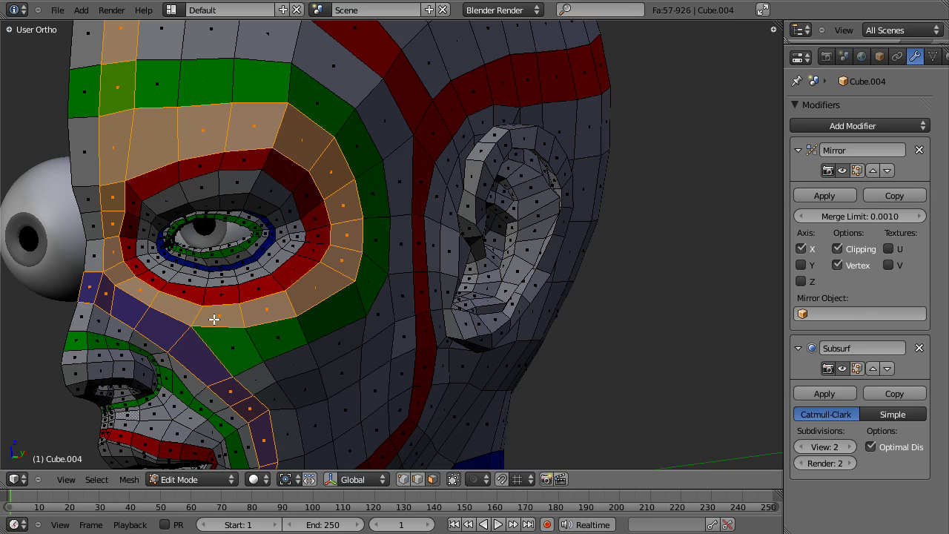
Replace the selection with the face loop outside the blue cheek band and the red jaw loop, and inspect where they meet.
{"action": "key", "text": "KP_2"}
{"action": "key", "text": "KP_2"}
{"action": "key", "text": "KP_2"}
{"action": "key", "text": "KP_2"}
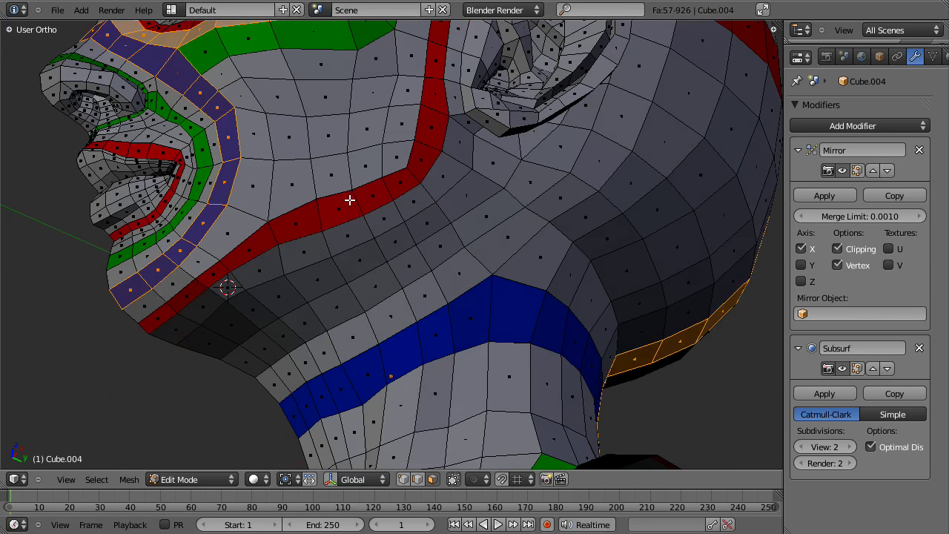
{"action": "key", "text": "a"}
{"action": "left_click", "coordinate": [260, 220], "text": "alt"}
{"action": "left_click", "coordinate": [251, 215], "text": "alt+shift"}
{"action": "middle_click_drag", "start_coordinate": [332, 195], "coordinate": [364, 351]}
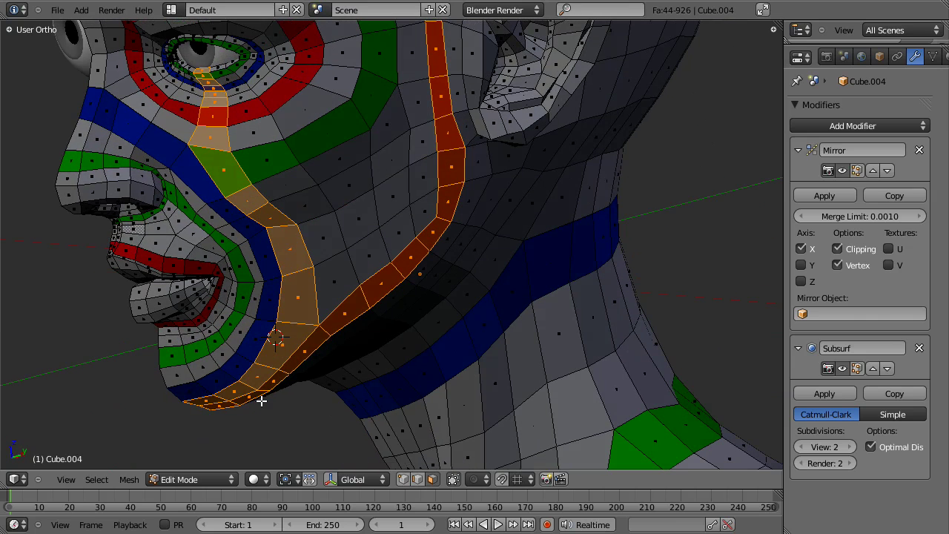
{"action": "middle_click_drag", "start_coordinate": [381, 267], "coordinate": [451, 134]}
{"action": "middle_click_drag", "start_coordinate": [377, 281], "coordinate": [312, 304]}
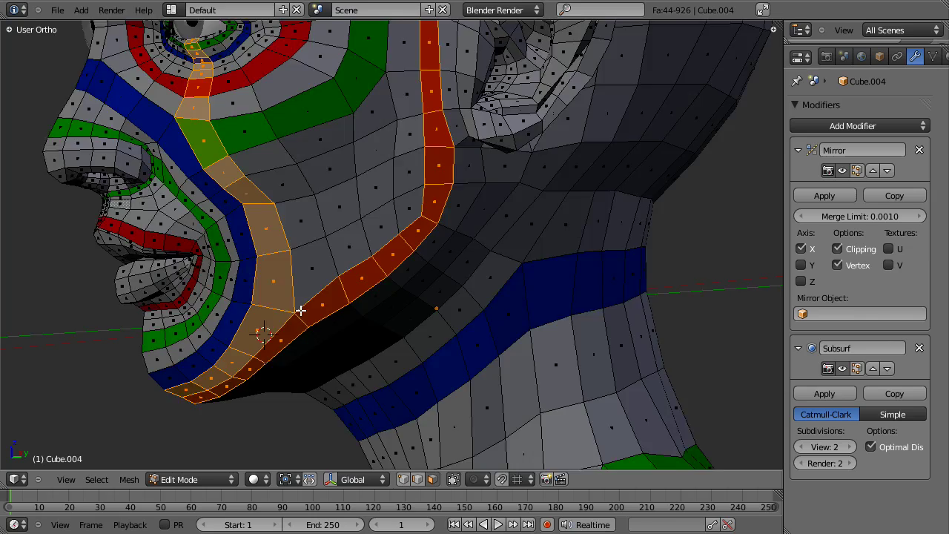
Clear the face selection, return to vertex selection, and test-move the cheek vertex on the blue band's outer edge.
{"action": "scroll", "coordinate": [300, 311], "scroll_direction": "down", "scroll_amount": 5}
{"action": "middle_click_drag", "start_coordinate": [302, 299], "coordinate": [362, 282]}
{"action": "key", "text": "a"}
{"action": "scroll", "coordinate": [363, 282], "scroll_direction": "up", "scroll_amount": 3}
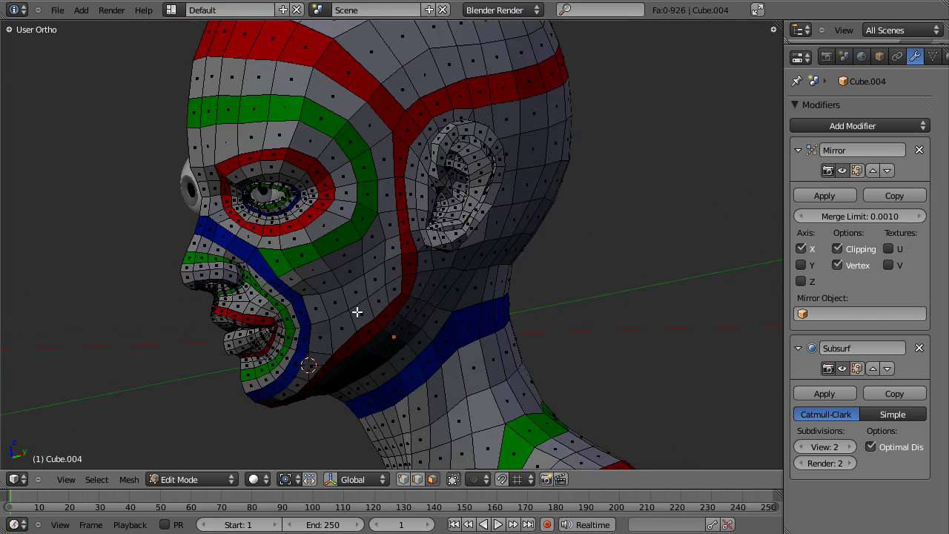
{"action": "scroll", "coordinate": [356, 313], "scroll_direction": "up", "scroll_amount": 1}
{"action": "key", "text": "ctrl+Tab"}
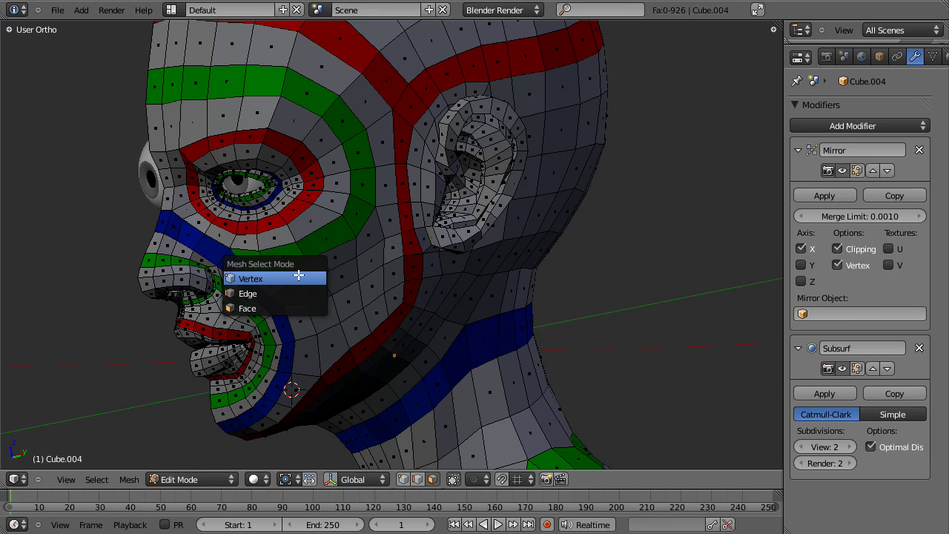
{"action": "left_click", "coordinate": [252, 272]}
{"action": "right_click", "coordinate": [286, 312]}
{"action": "key", "text": "g"}
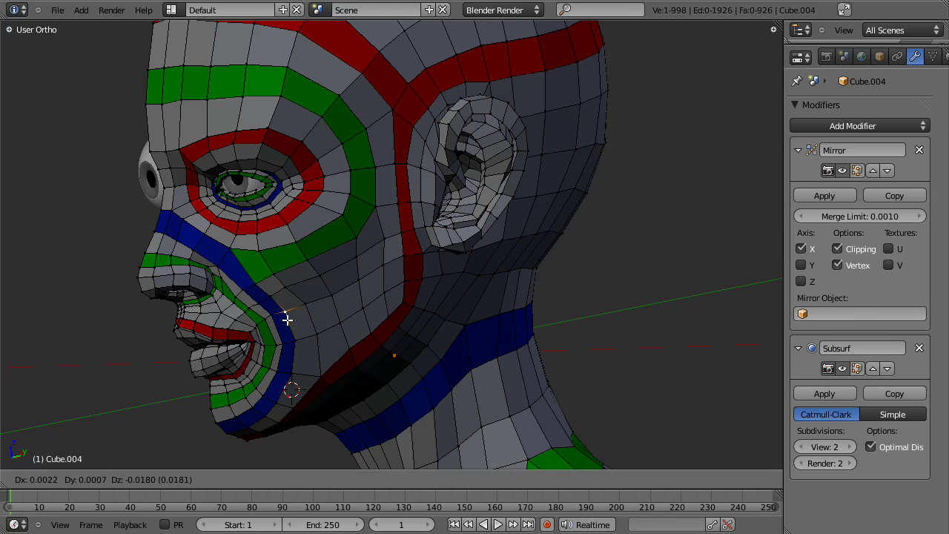
{"action": "left_click", "coordinate": [287, 319]}
Clear the vertex selection, leave Edit Mode, and bring up the smooth head with the simpler colour bands.
{"action": "middle_click_drag", "start_coordinate": [307, 333], "coordinate": [340, 286]}
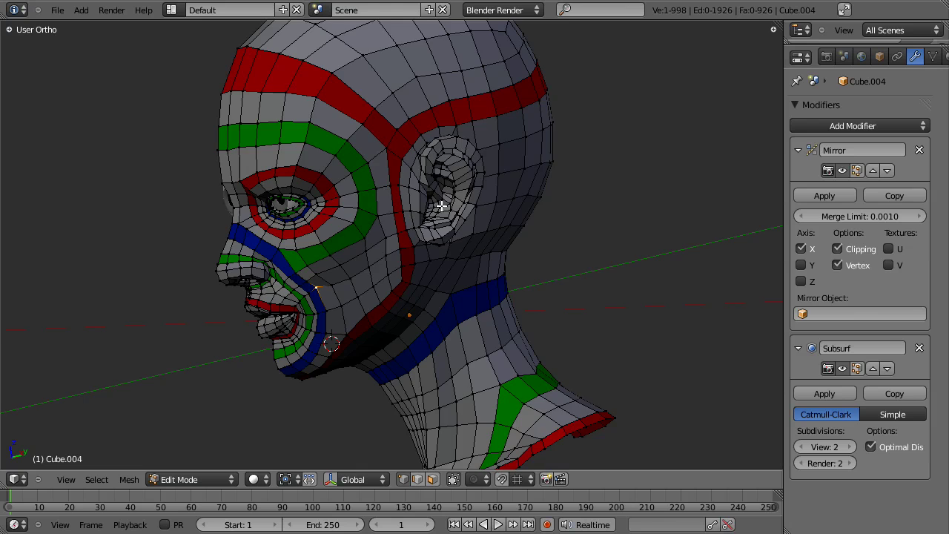
{"action": "middle_click_drag", "start_coordinate": [441, 206], "coordinate": [329, 175]}
{"action": "middle_click_drag", "start_coordinate": [332, 135], "coordinate": [447, 146]}
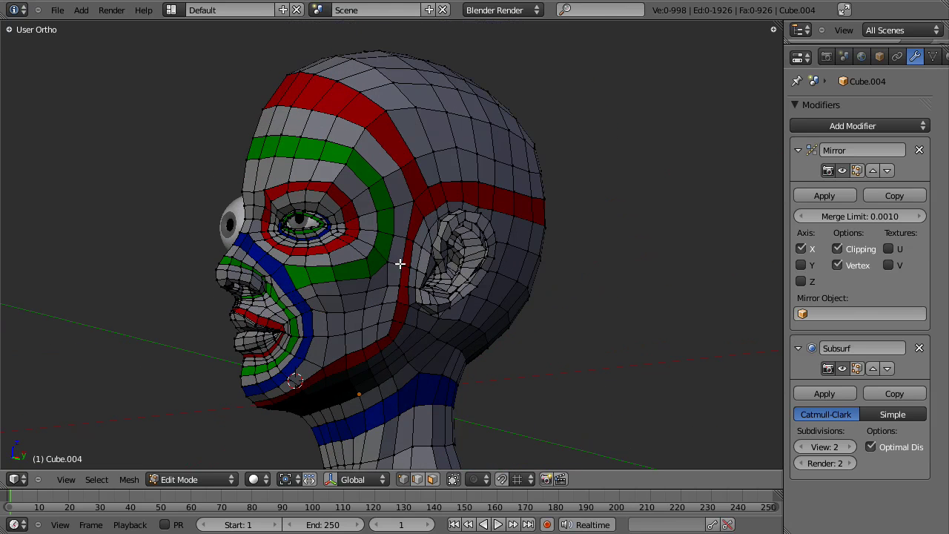
{"action": "middle_click_drag", "start_coordinate": [290, 326], "coordinate": [264, 301]}
{"action": "key", "text": "Tab"}
{"action": "scroll", "coordinate": [268, 274], "scroll_direction": "up", "scroll_amount": 1}
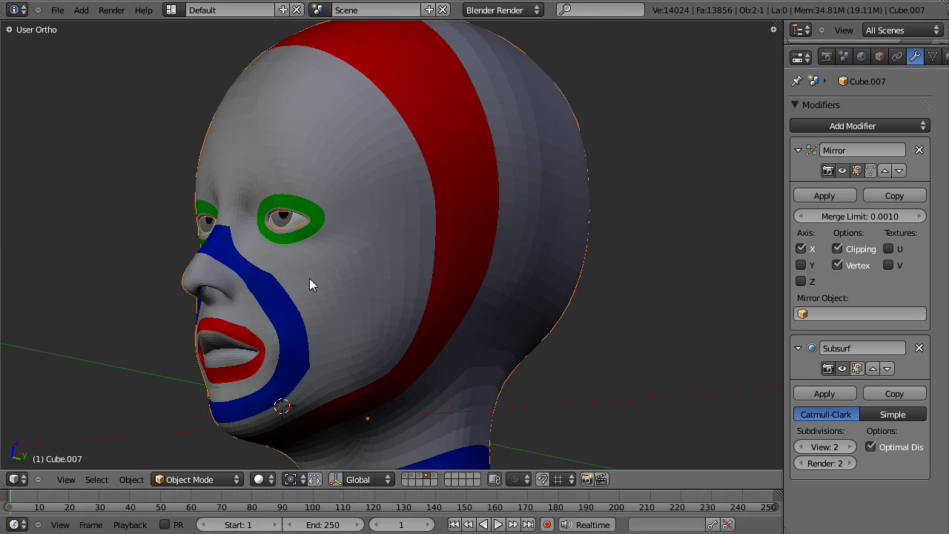
Inspect the simpler head's mesh in Edit Mode from the side, and return to Object Mode.
{"action": "scroll", "coordinate": [318, 249], "scroll_direction": "down", "scroll_amount": 3}
{"action": "middle_click_drag", "start_coordinate": [317, 248], "coordinate": [351, 331]}
{"action": "key", "text": "Tab"}
{"action": "scroll", "coordinate": [370, 319], "scroll_direction": "up", "scroll_amount": 3}
{"action": "middle_click_drag", "start_coordinate": [402, 311], "coordinate": [482, 187]}
{"action": "key", "text": "Tab"}
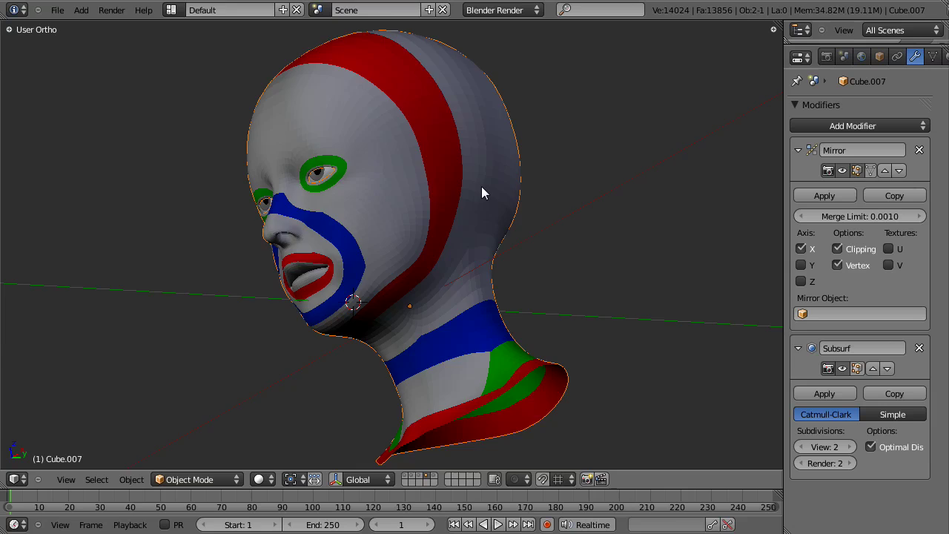
Enter Edit Mode on the simpler head and examine its loop layout around the face, jaw and neck.
{"action": "key", "text": "Tab"}
{"action": "middle_click_drag", "start_coordinate": [360, 318], "coordinate": [324, 290]}
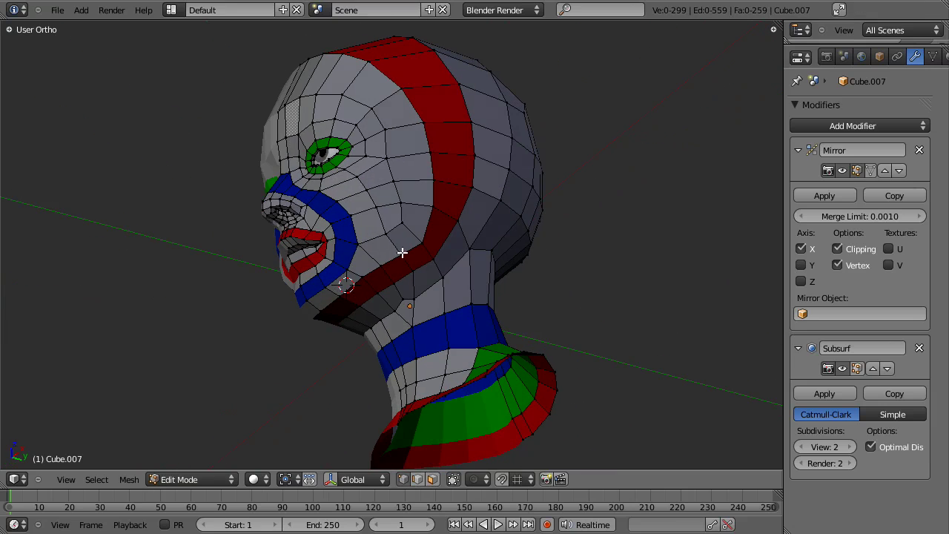
{"action": "middle_click_drag", "start_coordinate": [386, 41], "coordinate": [381, 187]}
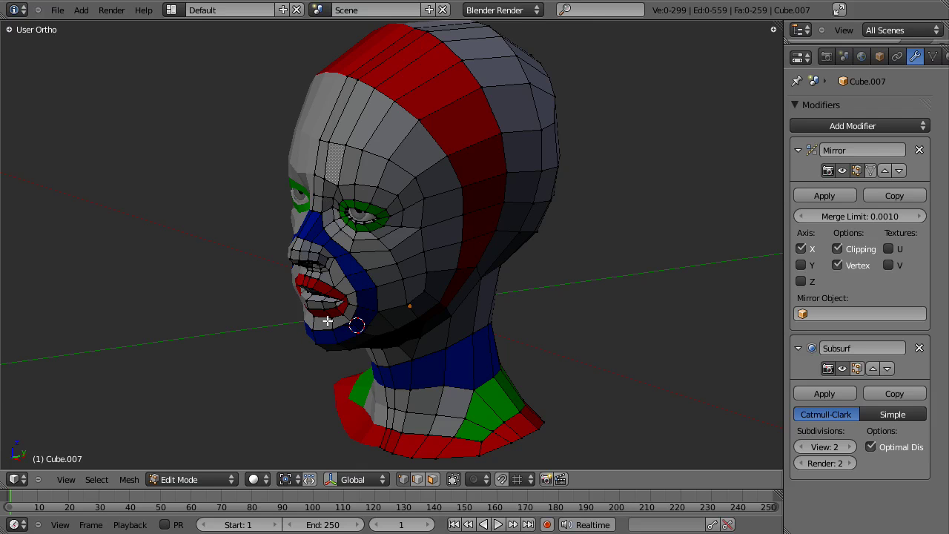
{"action": "middle_click_drag", "start_coordinate": [329, 285], "coordinate": [353, 286]}
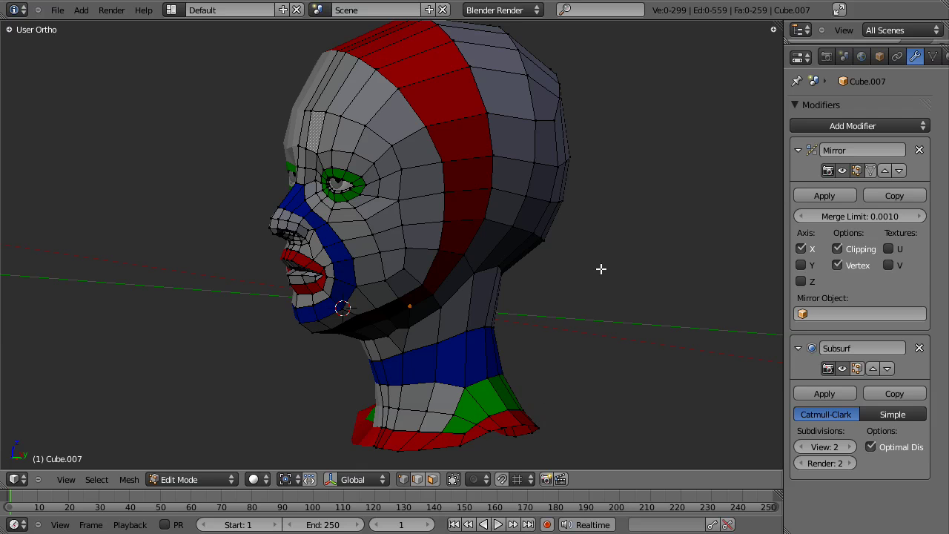
Try moving the pole vertex behind the jaw above the neck, and the vertex on the blue band's upper edge below the eye.
{"action": "middle_click_drag", "start_coordinate": [601, 269], "coordinate": [455, 245]}
{"action": "right_click", "coordinate": [434, 227]}
{"action": "key", "text": "g"}
{"action": "key", "text": "Escape"}
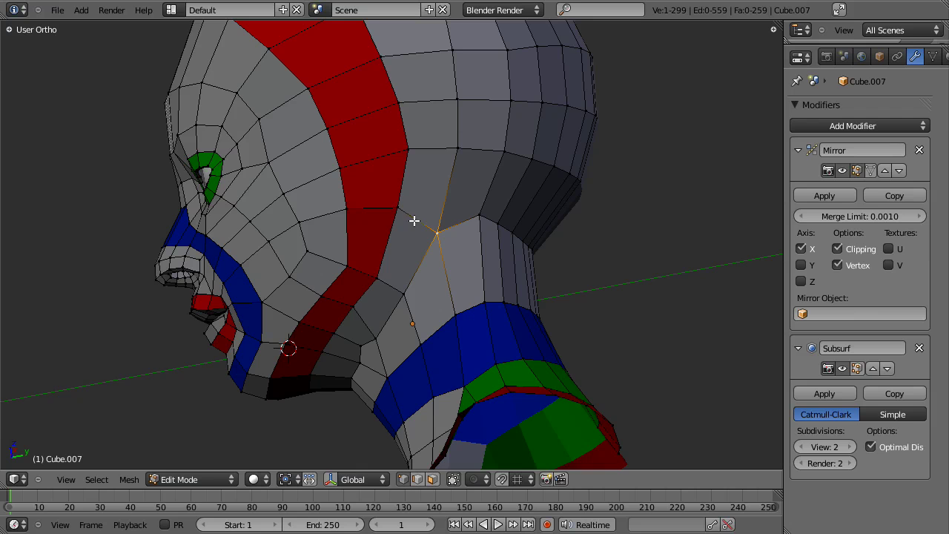
{"action": "middle_click_drag", "start_coordinate": [431, 180], "coordinate": [264, 206]}
{"action": "right_click", "coordinate": [265, 206]}
{"action": "key", "text": "g"}
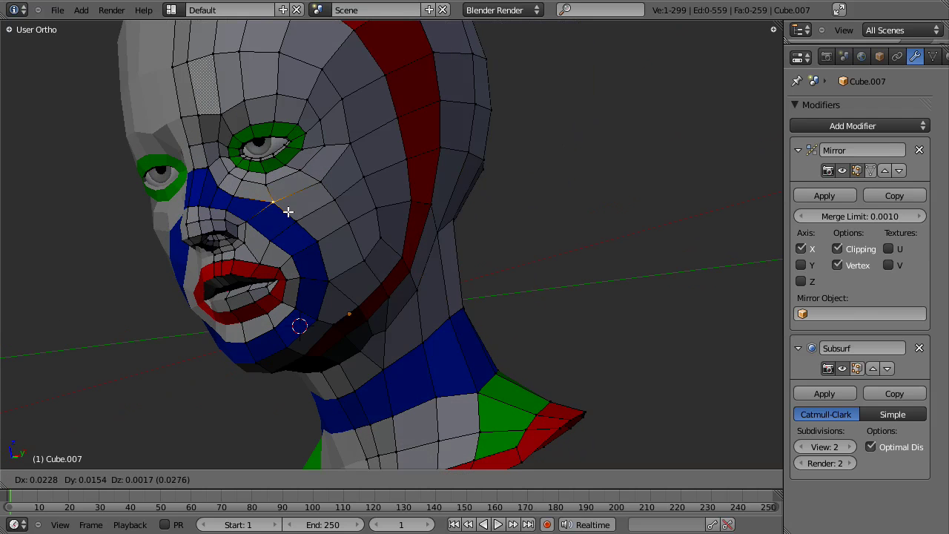
{"action": "key", "text": "Escape"}
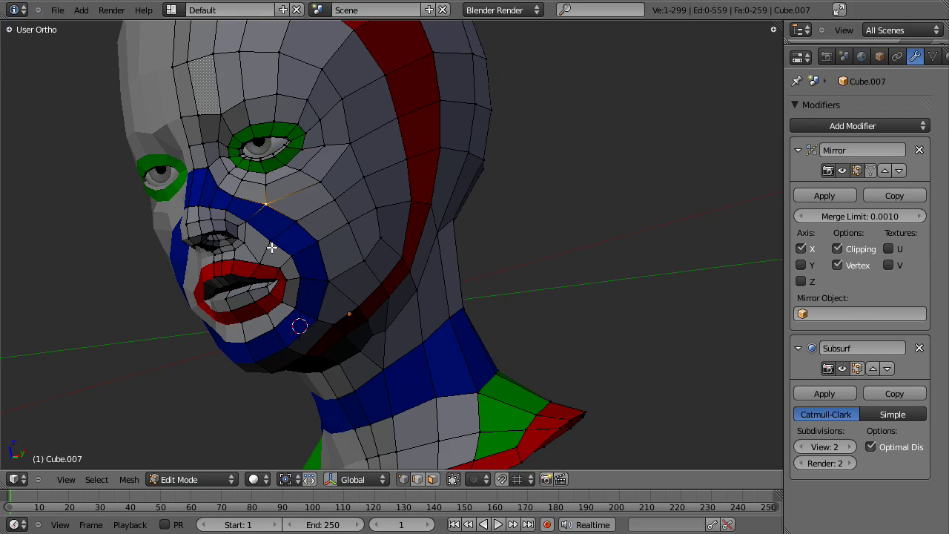
Nudge the cheek vertex on the outer edge of the blue band beside the mouth.
{"action": "middle_click_drag", "start_coordinate": [271, 247], "coordinate": [286, 222]}
{"action": "key", "text": "g"}
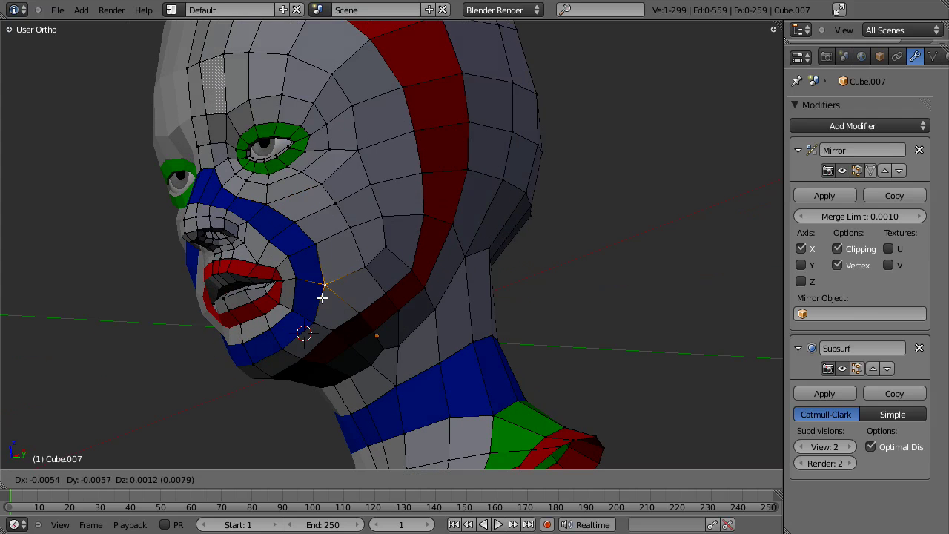
{"action": "left_click", "coordinate": [327, 295]}
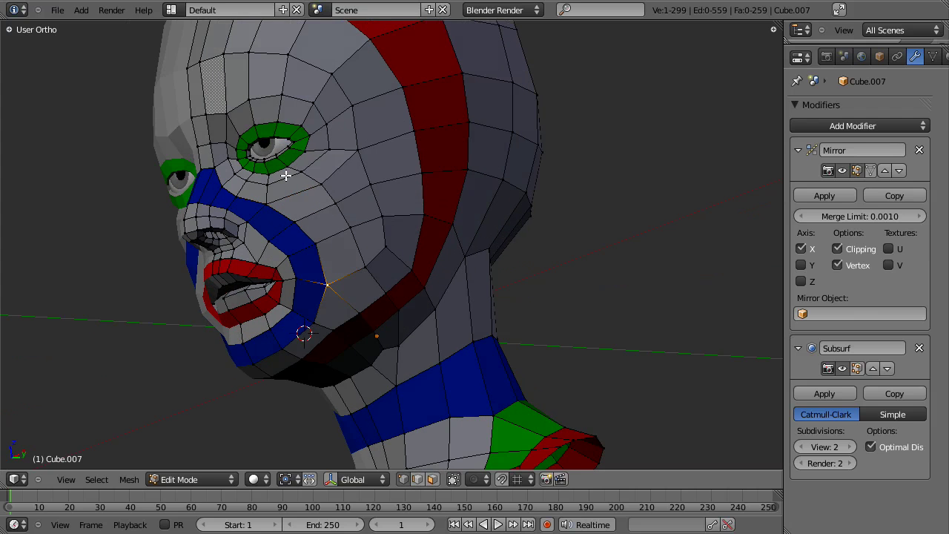
Reposition the mouth-corner vertex on the upper edge of the red lip band, and return to Object Mode.
{"action": "scroll", "coordinate": [317, 282], "scroll_direction": "up", "scroll_amount": 4}
{"action": "key", "text": "g"}
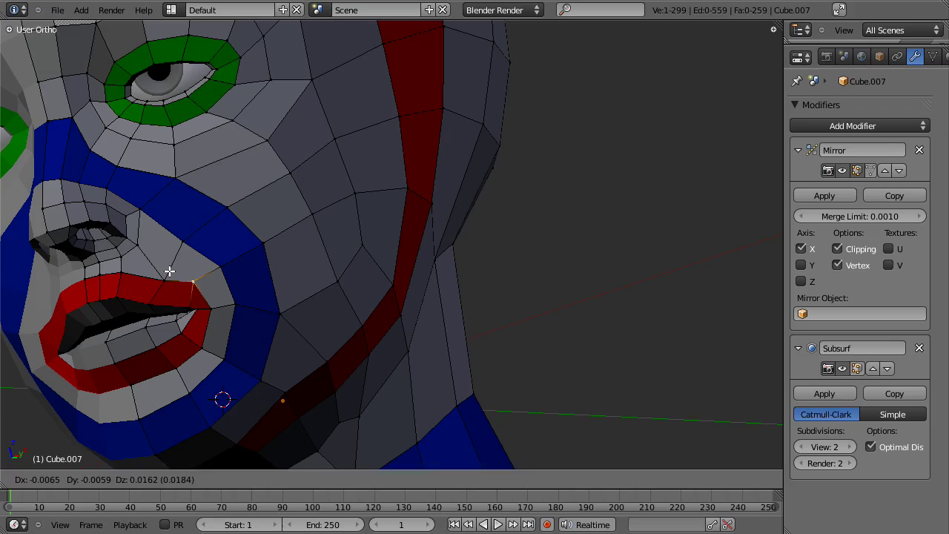
{"action": "left_click", "coordinate": [164, 271]}
{"action": "key", "text": "g"}
{"action": "left_click", "coordinate": [151, 257]}
{"action": "scroll", "coordinate": [331, 235], "scroll_direction": "down", "scroll_amount": 5}
{"action": "middle_click_drag", "start_coordinate": [331, 235], "coordinate": [368, 277]}
{"action": "key", "text": "Tab"}
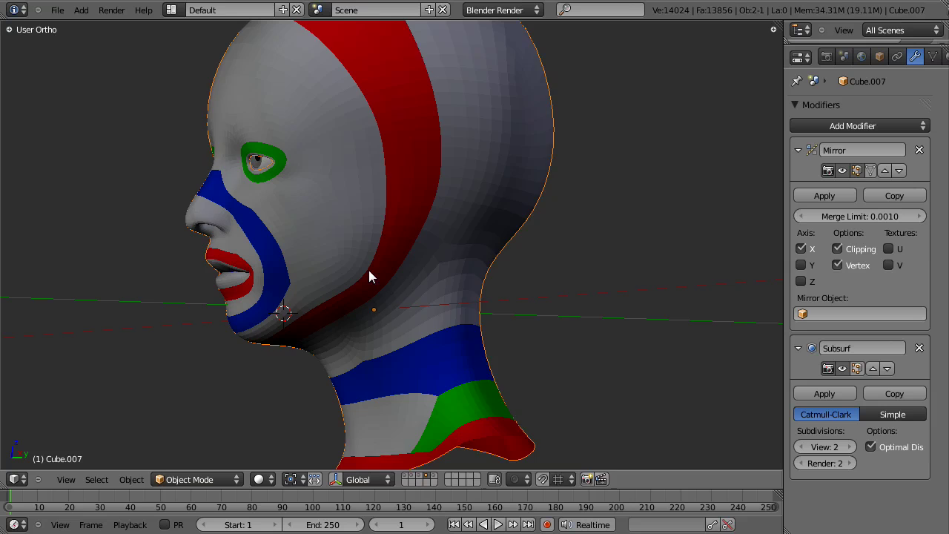
Add an edge loop around the face just in front of the red head band, shift it slightly, and clear the selection.
{"action": "key", "text": "Tab"}
{"action": "key", "text": "ctrl+r"}
{"action": "left_click", "coordinate": [346, 260]}
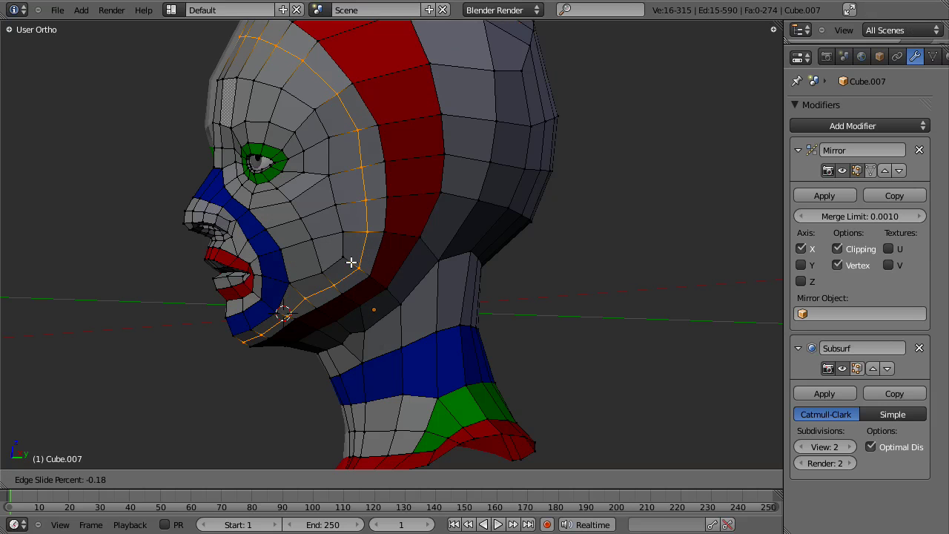
{"action": "right_click", "coordinate": [349, 264]}
{"action": "key", "text": "s"}
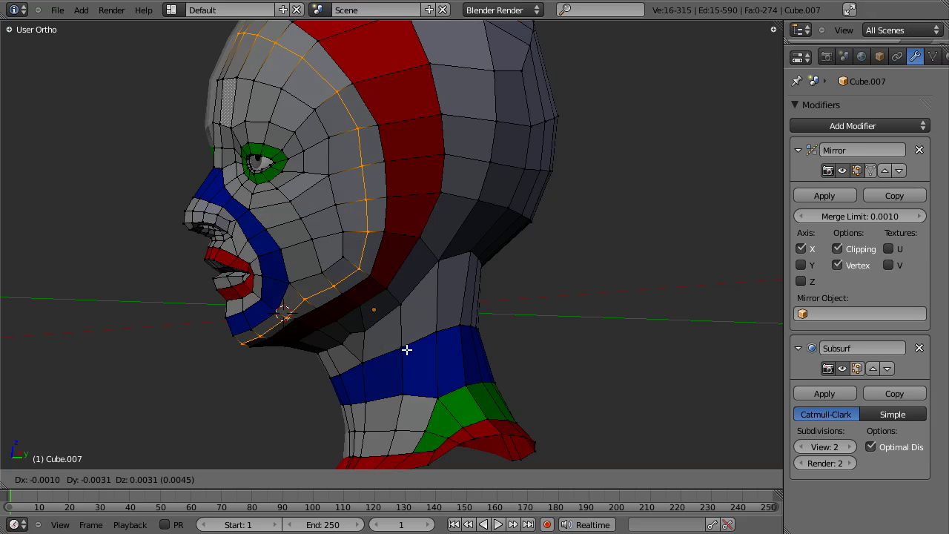
{"action": "left_click", "coordinate": [407, 347]}
{"action": "key", "text": "a"}
Add an edge loop around the eye just outside the green band, and clear the selection.
{"action": "key", "text": "ctrl+r"}
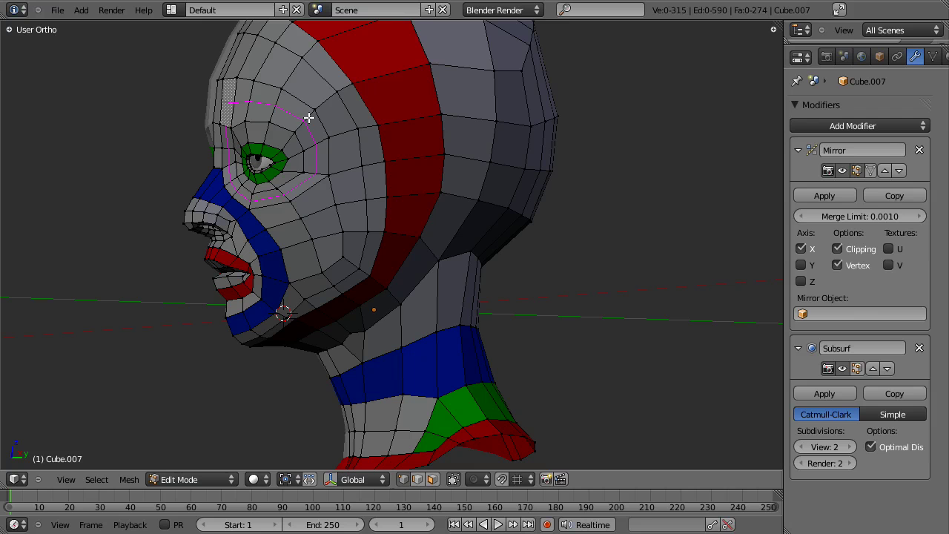
{"action": "left_click", "coordinate": [289, 147]}
{"action": "right_click", "coordinate": [293, 148]}
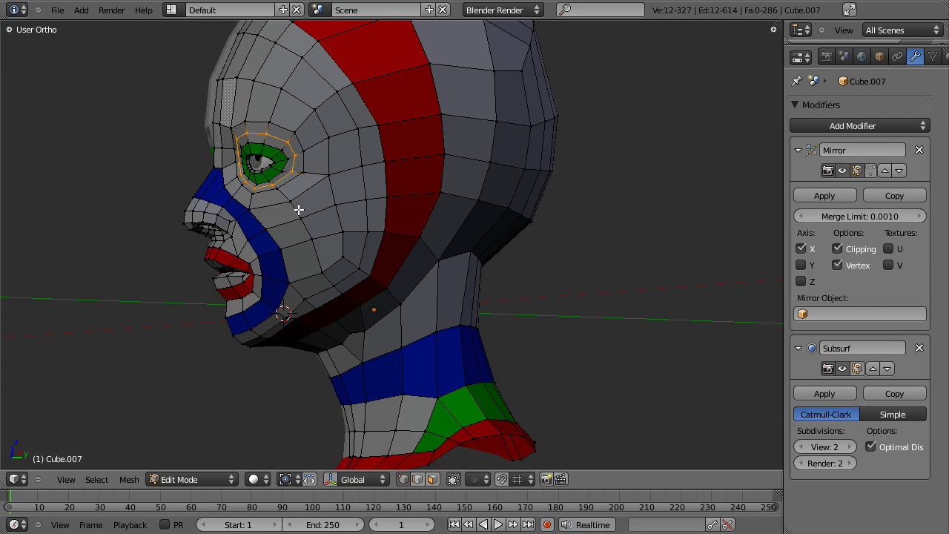
{"action": "scroll", "coordinate": [299, 210], "scroll_direction": "up", "scroll_amount": 5}
{"action": "key", "text": "a"}
Lower three vertices of the new eye loop toward the green band, and shift the three brow vertices above them slightly forward.
{"action": "right_click", "coordinate": [234, 212]}
{"action": "right_click", "coordinate": [185, 208], "text": "shift"}
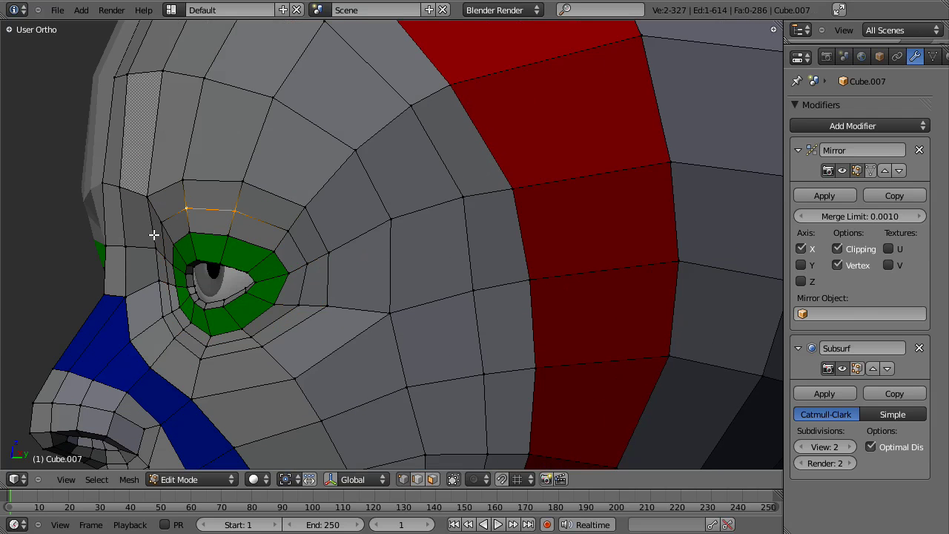
{"action": "right_click", "coordinate": [154, 234], "text": "shift"}
{"action": "key", "text": "g"}
{"action": "left_click", "coordinate": [178, 232]}
{"action": "key", "text": "g"}
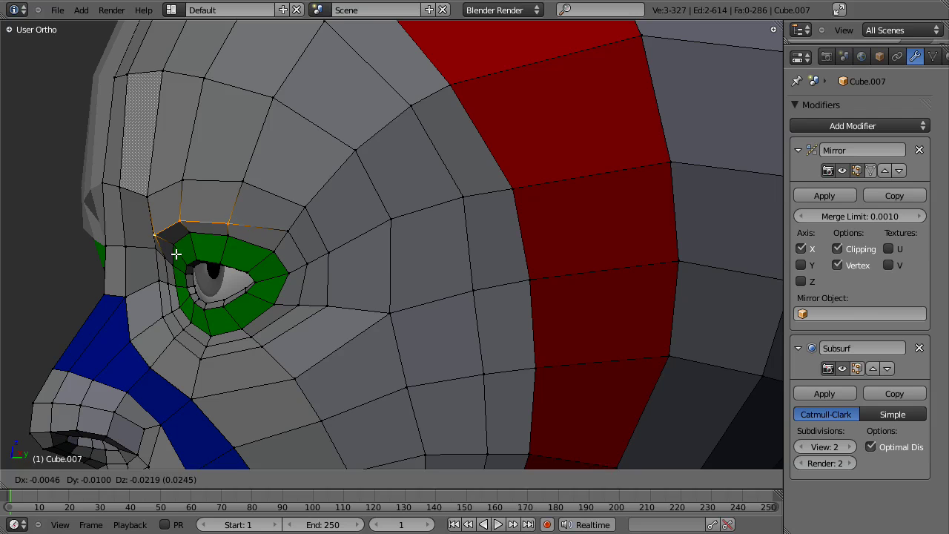
{"action": "right_click", "coordinate": [176, 254]}
{"action": "key", "text": "g"}
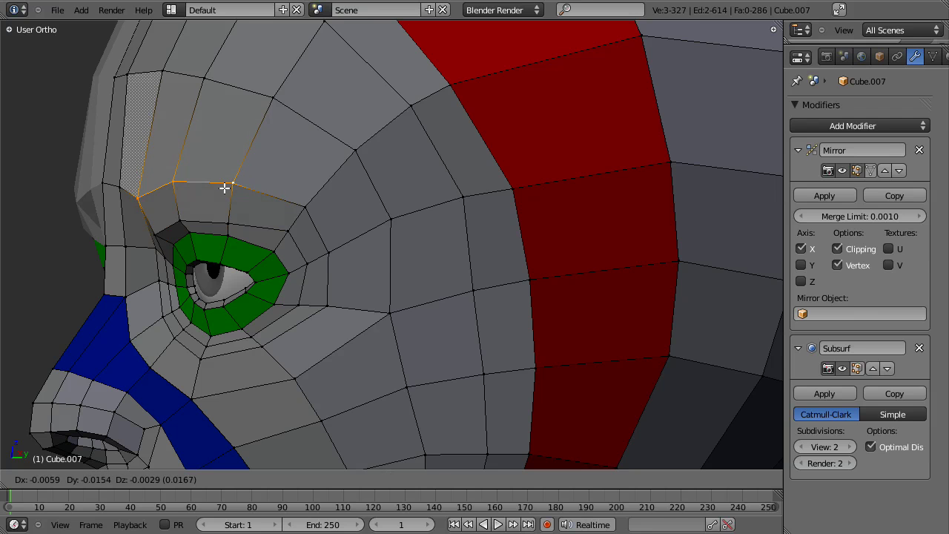
{"action": "left_click", "coordinate": [225, 188]}
Pull the outer upper-lid vertices inward, lower the green eye band's upper-edge vertices, and clear the selection.
{"action": "right_click", "coordinate": [286, 231]}
{"action": "right_click", "coordinate": [228, 223], "text": "shift"}
{"action": "key", "text": "g"}
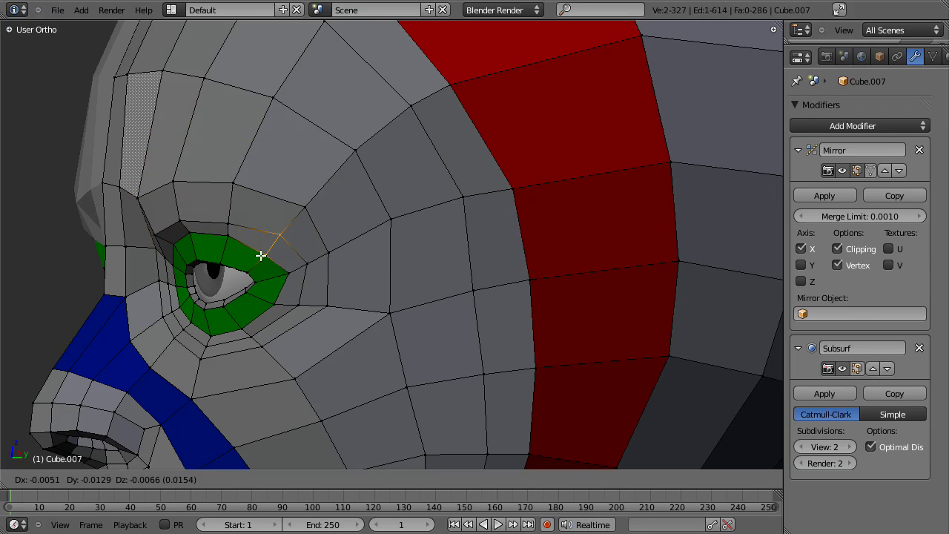
{"action": "left_click", "coordinate": [261, 255]}
{"action": "right_click", "coordinate": [223, 237]}
{"action": "right_click", "coordinate": [190, 237], "text": "shift"}
{"action": "key", "text": "g"}
{"action": "left_click", "coordinate": [171, 247]}
{"action": "key", "text": "a"}
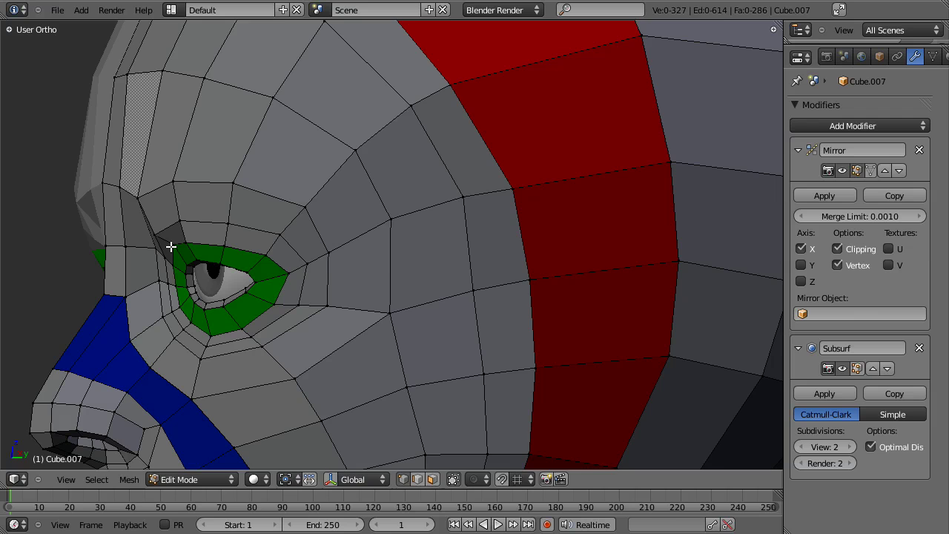
Preview the smooth head in Object Mode, and raise the inner brow vertex slightly in Edit Mode.
{"action": "scroll", "coordinate": [171, 246], "scroll_direction": "down", "scroll_amount": 6}
{"action": "key", "text": "Tab"}
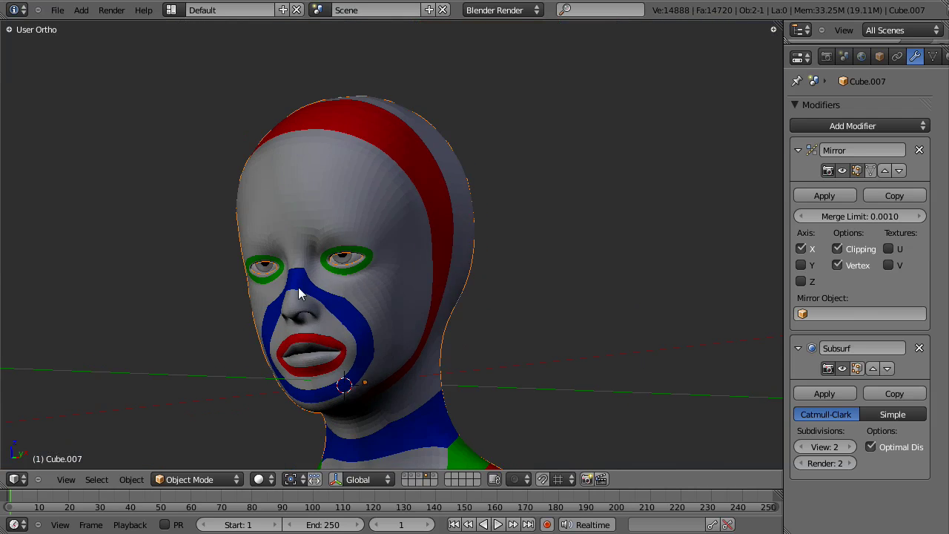
{"action": "middle_click_drag", "start_coordinate": [298, 294], "coordinate": [343, 214]}
{"action": "scroll", "coordinate": [402, 280], "scroll_direction": "up", "scroll_amount": 4}
{"action": "key", "text": "Tab"}
{"action": "right_click", "coordinate": [344, 214]}
{"action": "key", "text": "g"}
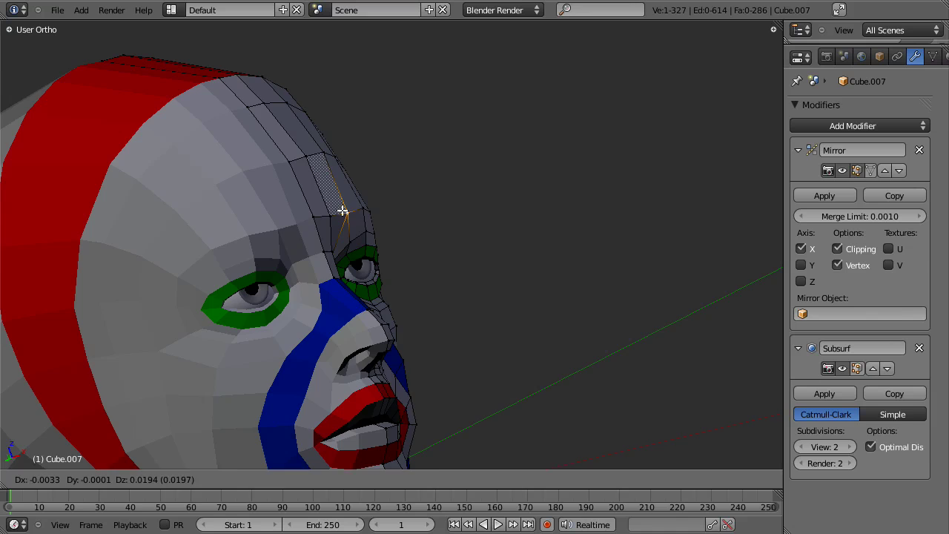
{"action": "left_click", "coordinate": [342, 211]}
Try moving the vertices at the chin end of the red jaw loop and one on its upper edge, and clear the selection.
{"action": "middle_click_drag", "start_coordinate": [403, 294], "coordinate": [404, 215]}
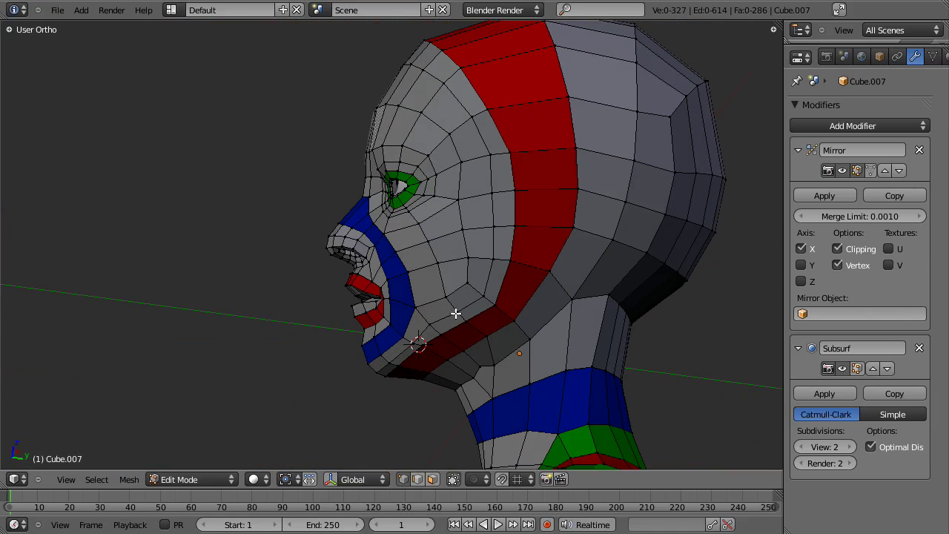
{"action": "middle_click_drag", "start_coordinate": [455, 302], "coordinate": [408, 334]}
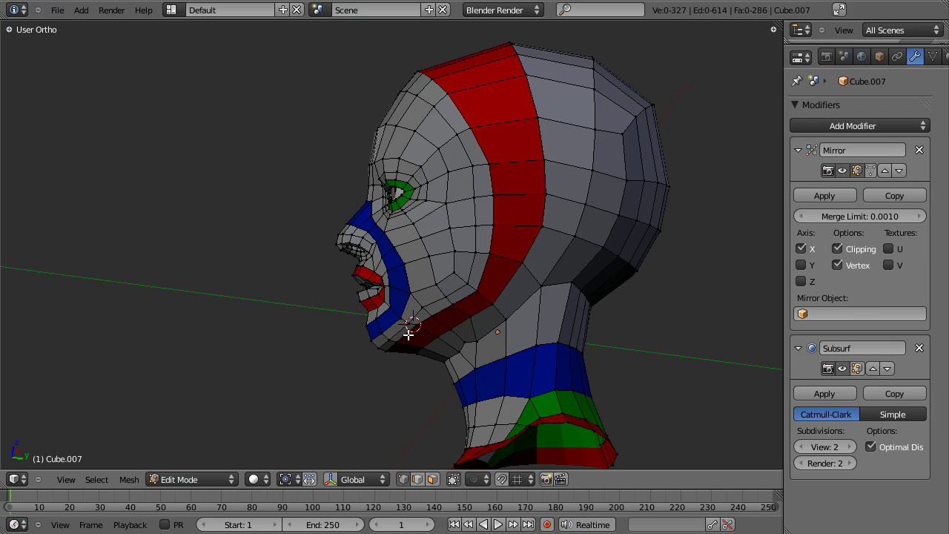
{"action": "key", "text": "g"}
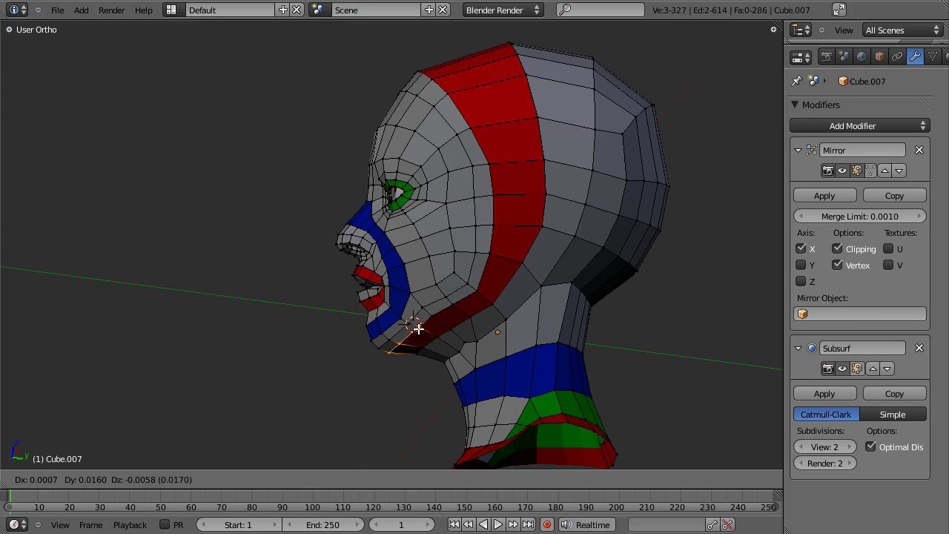
{"action": "key", "text": "Escape"}
{"action": "key", "text": "a"}
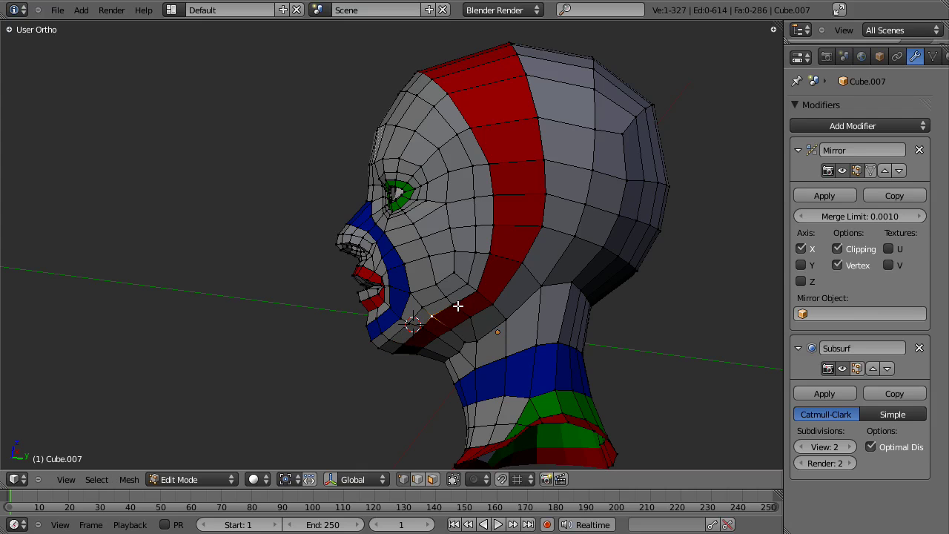
{"action": "key", "text": "g"}
{"action": "key", "text": "Escape"}
{"action": "key", "text": "a"}
Inspect the reworked face of the simpler head from several angles, both smoothed and as an Edit Mode mesh.
{"action": "middle_click_drag", "start_coordinate": [446, 303], "coordinate": [540, 257]}
{"action": "scroll", "coordinate": [491, 271], "scroll_direction": "up", "scroll_amount": 2}
{"action": "scroll", "coordinate": [540, 257], "scroll_direction": "down", "scroll_amount": 3}
{"action": "scroll", "coordinate": [469, 237], "scroll_direction": "up", "scroll_amount": 3}
{"action": "middle_click_drag", "start_coordinate": [447, 220], "coordinate": [449, 247]}
{"action": "key", "text": "Tab"}
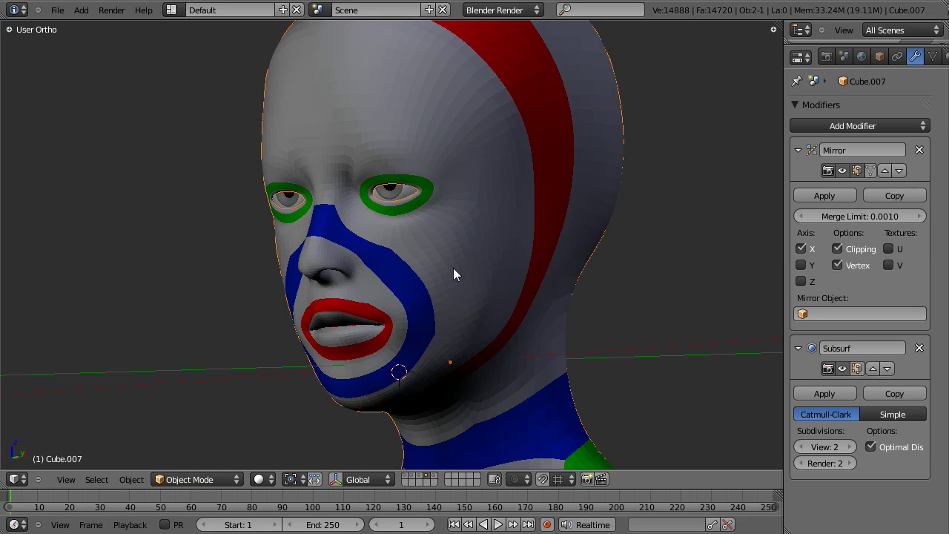
{"action": "key", "text": "Tab"}
{"action": "scroll", "coordinate": [437, 272], "scroll_direction": "down", "scroll_amount": 3}
{"action": "scroll", "coordinate": [430, 161], "scroll_direction": "up", "scroll_amount": 1}
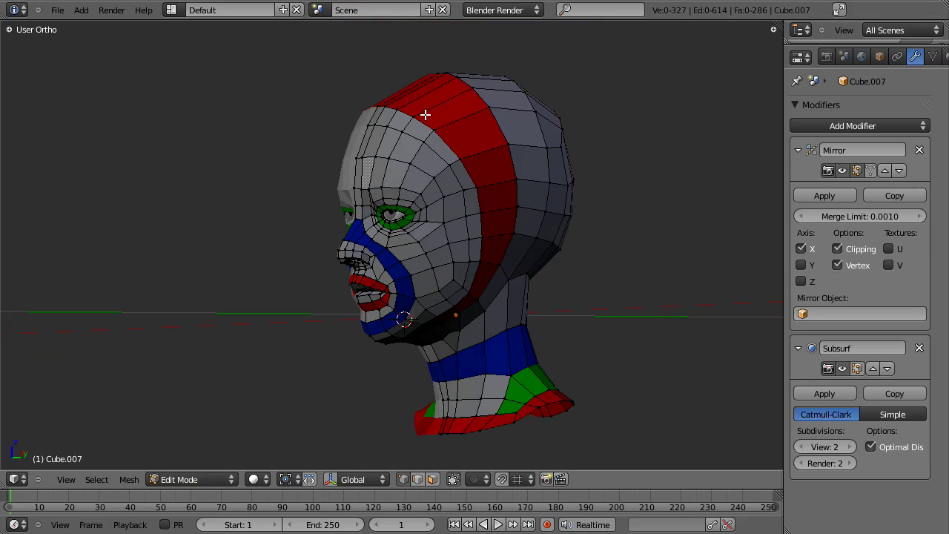
{"action": "scroll", "coordinate": [496, 272], "scroll_direction": "up", "scroll_amount": 3}
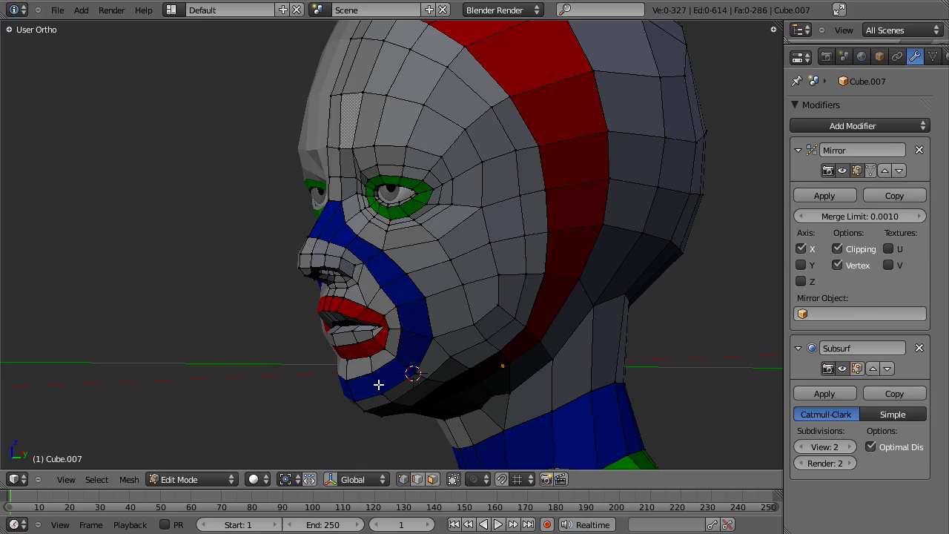
{"action": "scroll", "coordinate": [349, 334], "scroll_direction": "down", "scroll_amount": 4}
{"action": "scroll", "coordinate": [404, 300], "scroll_direction": "up", "scroll_amount": 5}
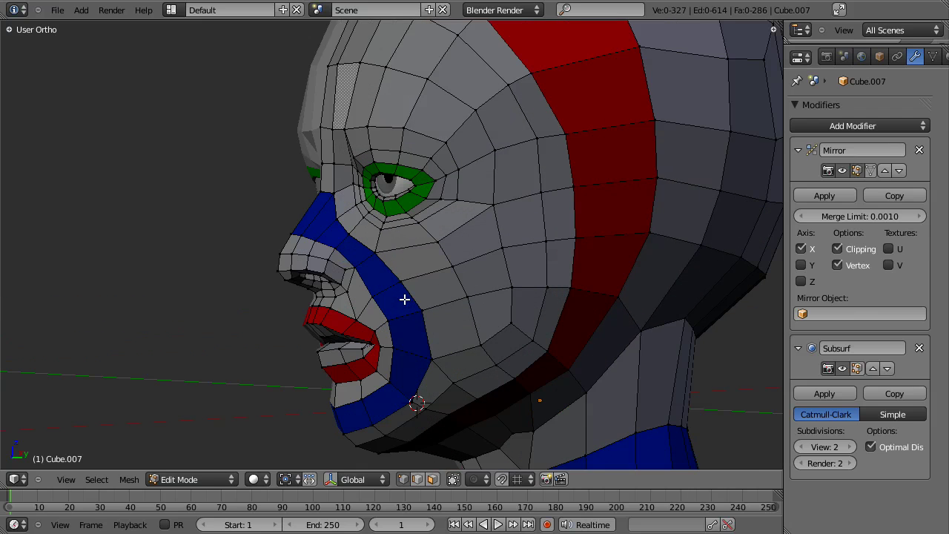
Hide the simpler head, and open the detailed head with ears in Edit Mode near the eye and nose.
{"action": "key", "text": "Tab"}
{"action": "key", "text": "h"}
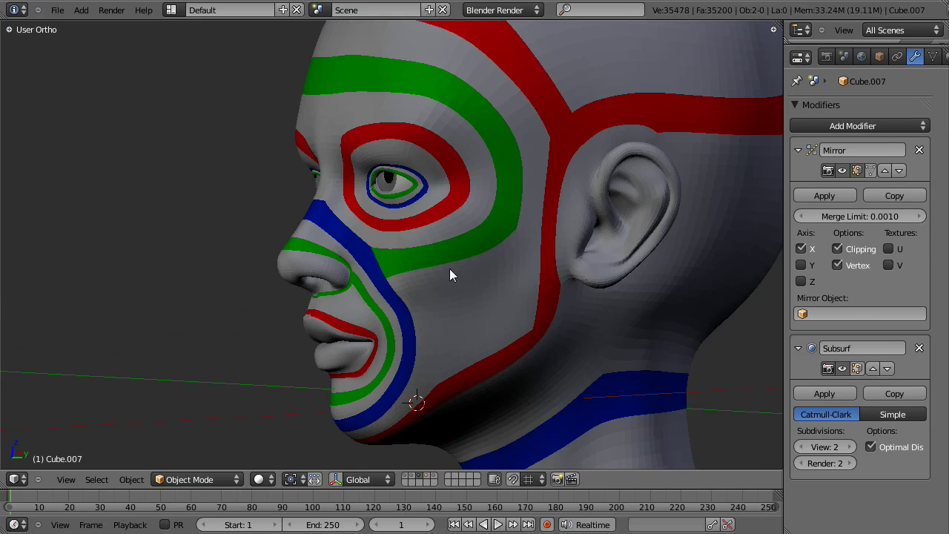
{"action": "right_click", "coordinate": [427, 296]}
{"action": "key", "text": "Tab"}
{"action": "middle_click_drag", "start_coordinate": [501, 317], "coordinate": [415, 277]}
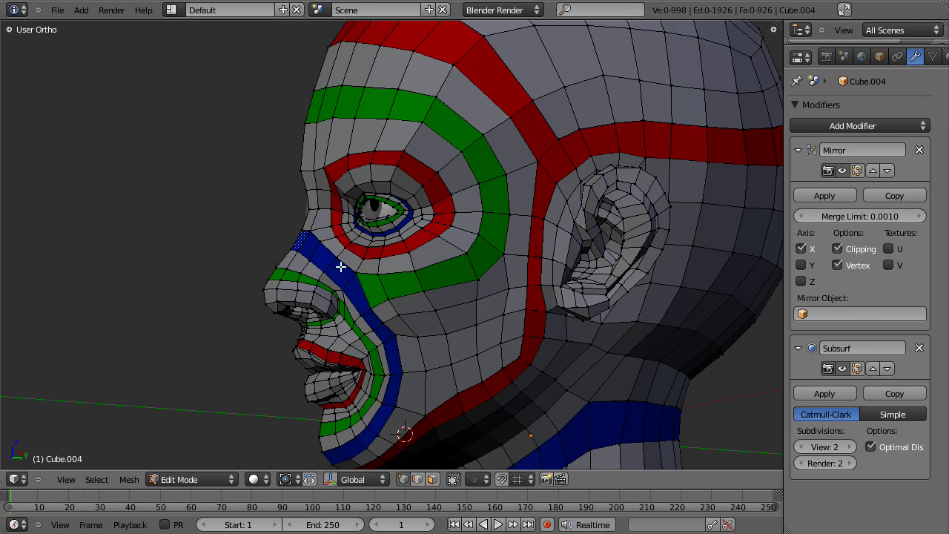
{"action": "scroll", "coordinate": [285, 240], "scroll_direction": "up", "scroll_amount": 3}
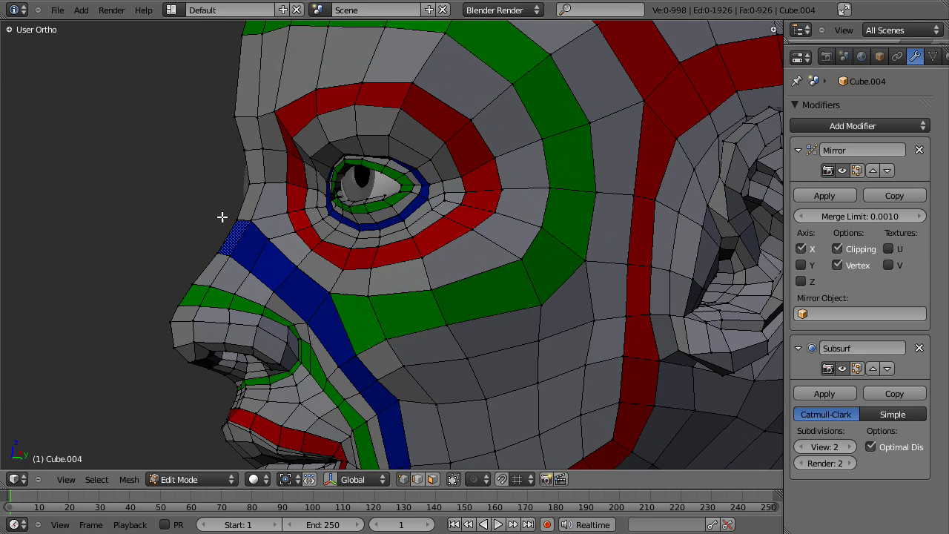
Rip the mesh along the blue band's upper edge beside the nose and offset the edge to open a gap.
{"action": "right_click", "coordinate": [312, 284], "text": "alt"}
{"action": "key", "text": "shift+d"}
{"action": "right_click", "coordinate": [299, 296]}
{"action": "mouse_move", "coordinate": [299, 296]}
{"action": "middle_mouse_down"}
{"action": "mouse_move", "coordinate": [316, 292]}
{"action": "mouse_move", "coordinate": [289, 285]}
{"action": "middle_mouse_up"}
{"action": "key", "text": "alt+s"}
{"action": "left_click", "coordinate": [297, 284]}
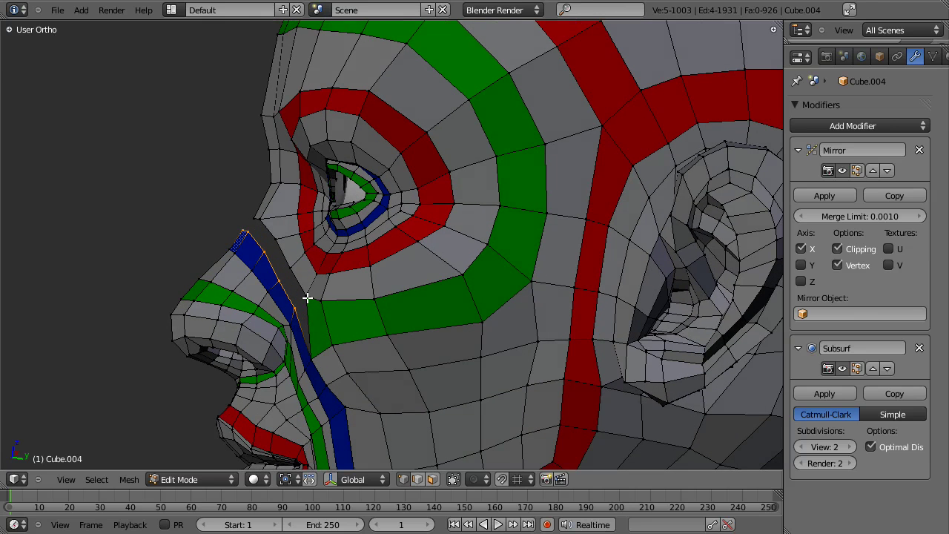
{"action": "right_click", "coordinate": [306, 296], "text": "alt+shift"}
{"action": "key", "text": "b"}
{"action": "key", "text": "Escape"}
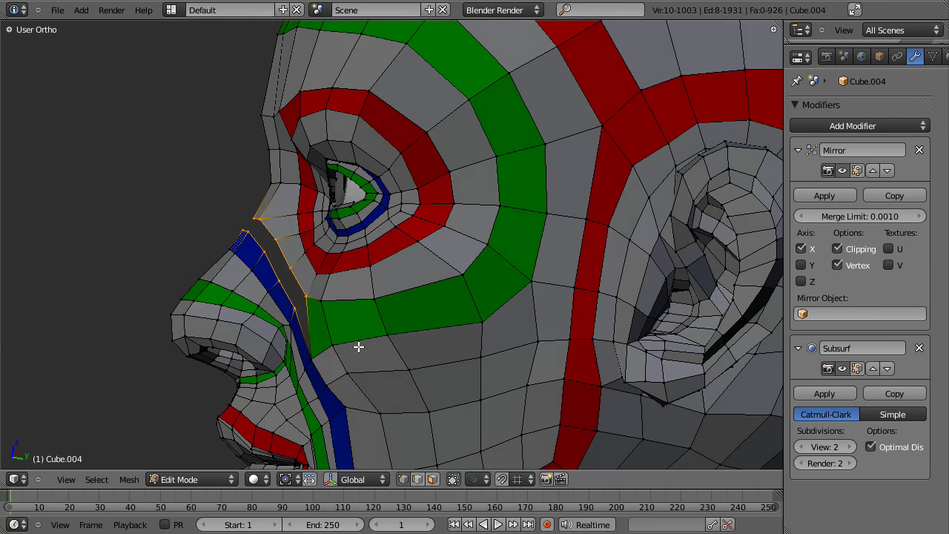
Split off the vertex at the inner end of the green cheek band, move it aside, and fill two faces in the gap.
{"action": "middle_click_drag", "start_coordinate": [358, 346], "coordinate": [341, 306]}
{"action": "right_click", "coordinate": [377, 344]}
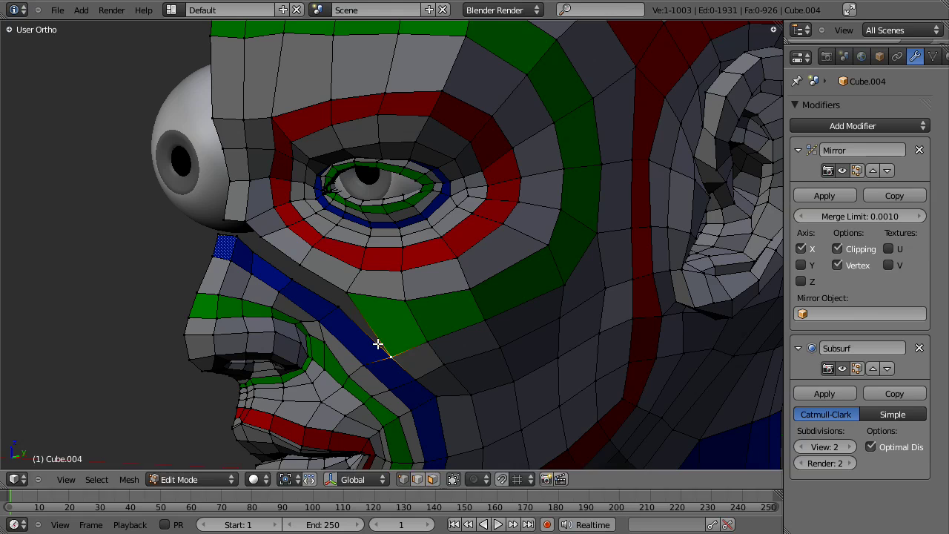
{"action": "key", "text": "e"}
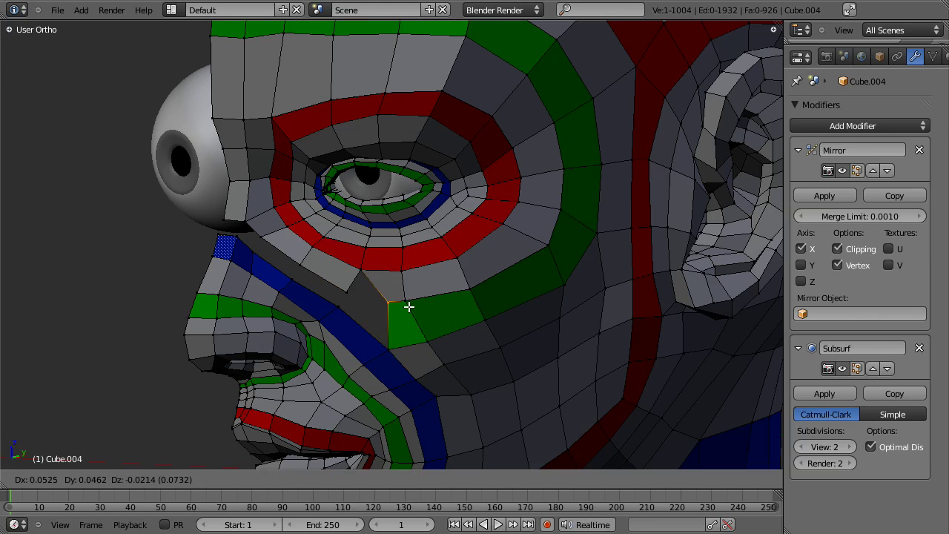
{"action": "left_click", "coordinate": [408, 306]}
{"action": "key", "text": "f"}
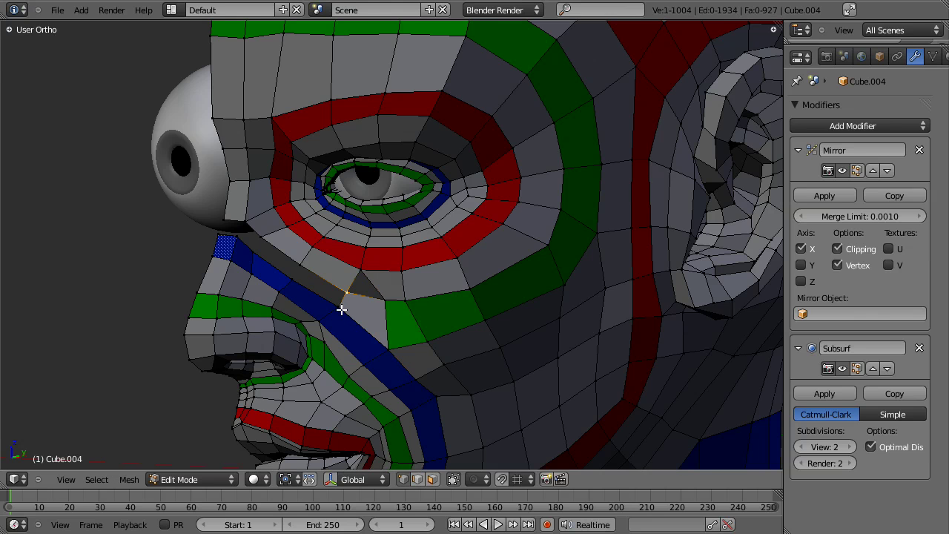
{"action": "key", "text": "f"}
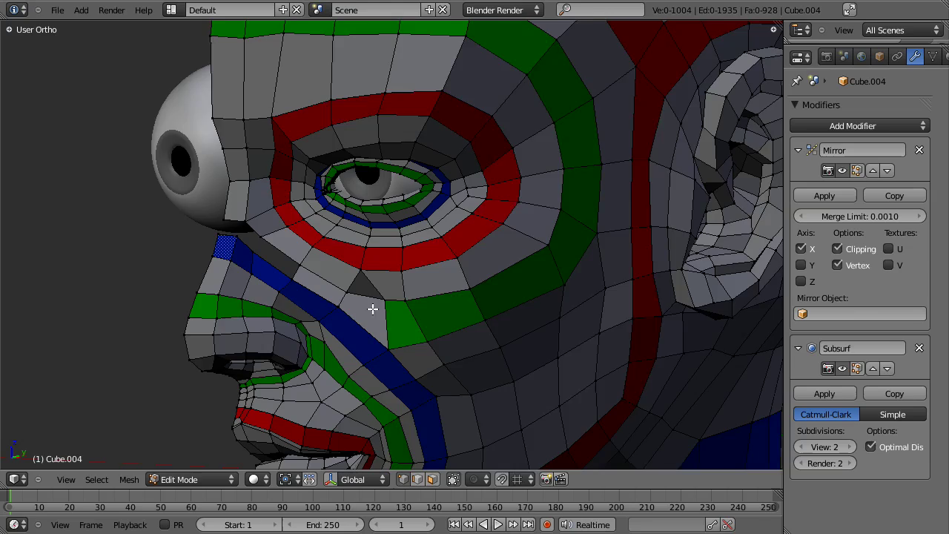
Reposition the upper and lower corner vertices at the inner end of the green cheek band.
{"action": "middle_click_drag", "start_coordinate": [372, 309], "coordinate": [491, 190]}
{"action": "scroll", "coordinate": [401, 333], "scroll_direction": "down", "scroll_amount": 4}
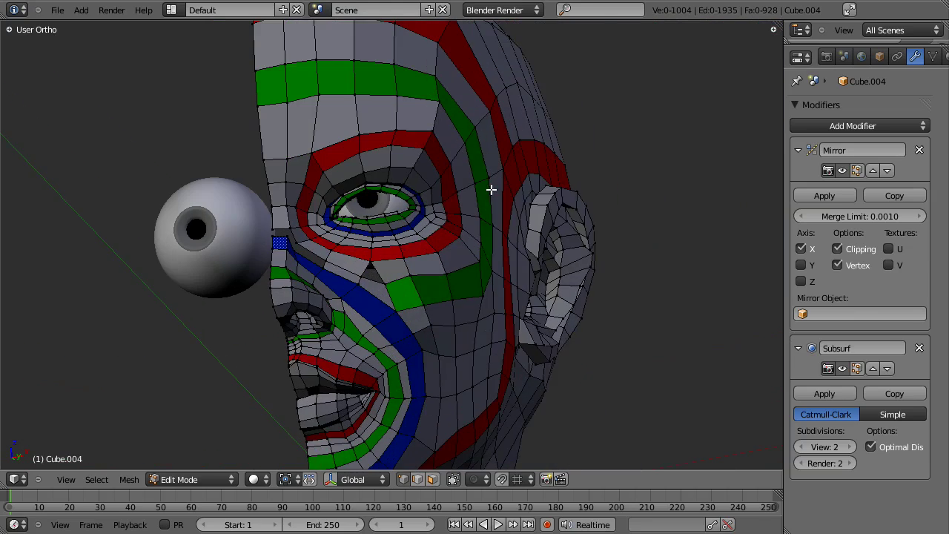
{"action": "key", "text": "a"}
{"action": "scroll", "coordinate": [449, 245], "scroll_direction": "up", "scroll_amount": 3}
{"action": "key", "text": "a"}
{"action": "right_click_drag", "start_coordinate": [388, 275], "coordinate": [392, 278]}
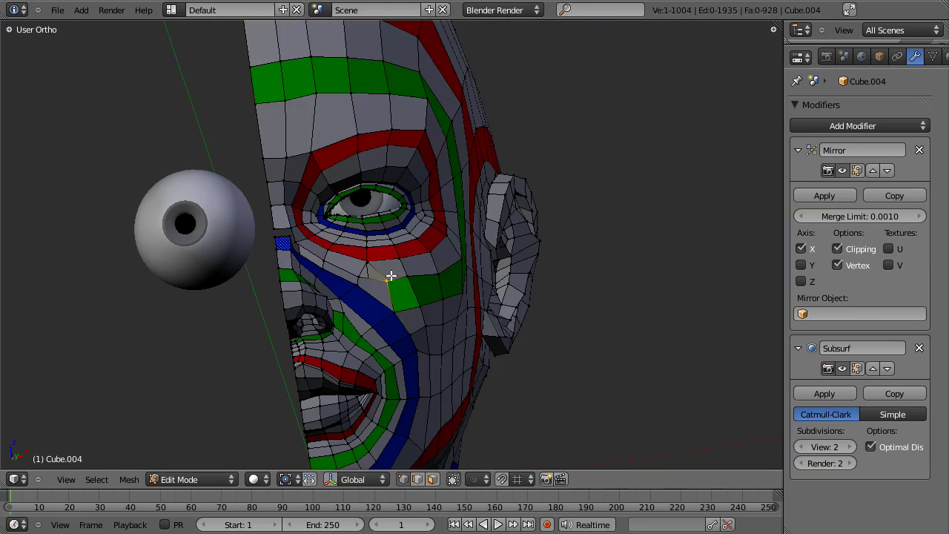
{"action": "middle_click_drag", "start_coordinate": [393, 277], "coordinate": [276, 281]}
{"action": "key", "text": "g"}
{"action": "left_click", "coordinate": [271, 309]}
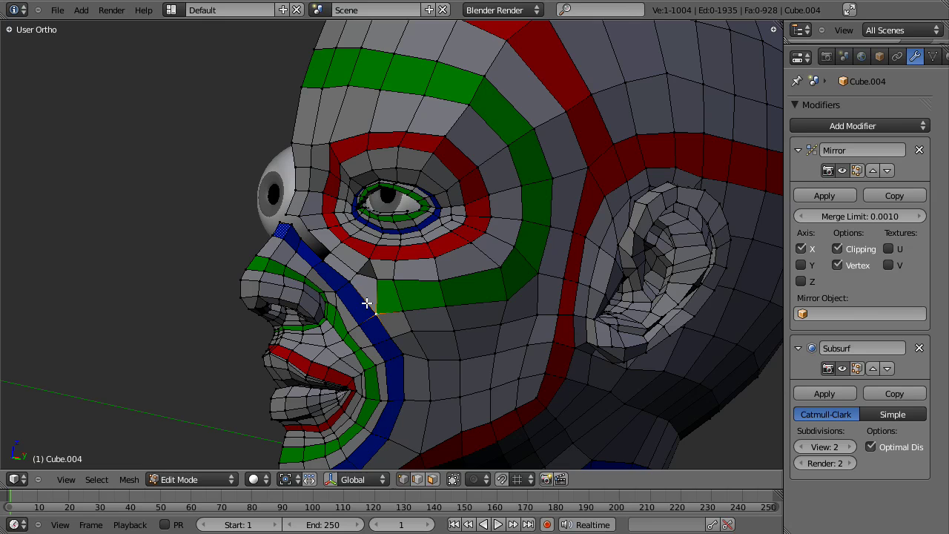
{"action": "key", "text": "g"}
{"action": "left_click", "coordinate": [366, 326]}
{"action": "middle_click_drag", "start_coordinate": [366, 326], "coordinate": [373, 284]}
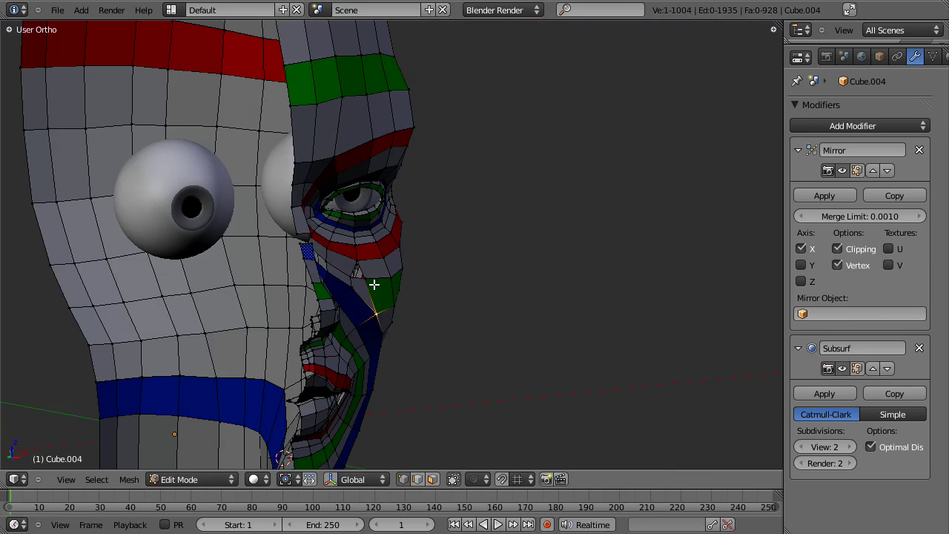
Try to move the three vertices along the upper edge of the filled faces between nose and cheek.
{"action": "right_click", "coordinate": [354, 269]}
{"action": "key", "text": "g"}
{"action": "right_click", "coordinate": [377, 279]}
{"action": "right_click", "coordinate": [367, 278], "text": "shift"}
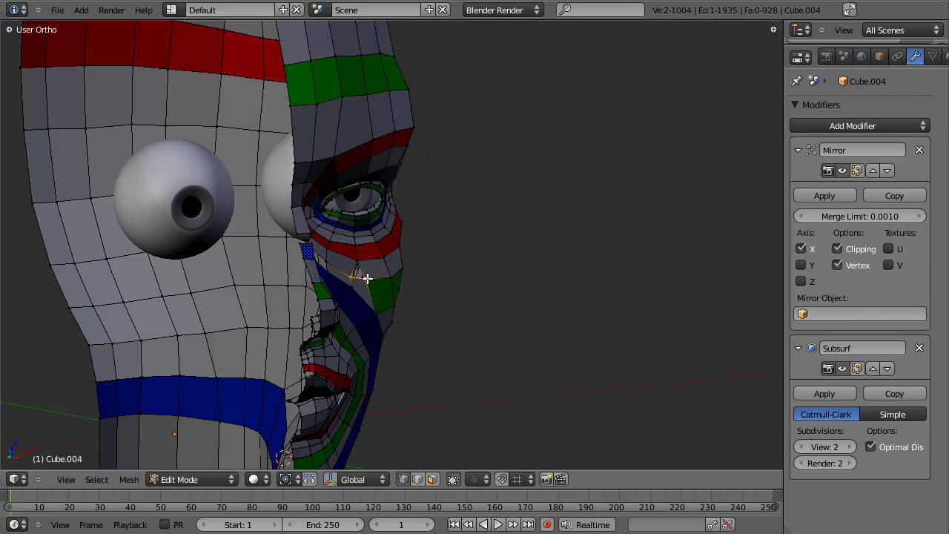
{"action": "right_click", "coordinate": [319, 254], "text": "shift"}
{"action": "middle_click_drag", "start_coordinate": [339, 284], "coordinate": [378, 311]}
{"action": "key", "text": "g"}
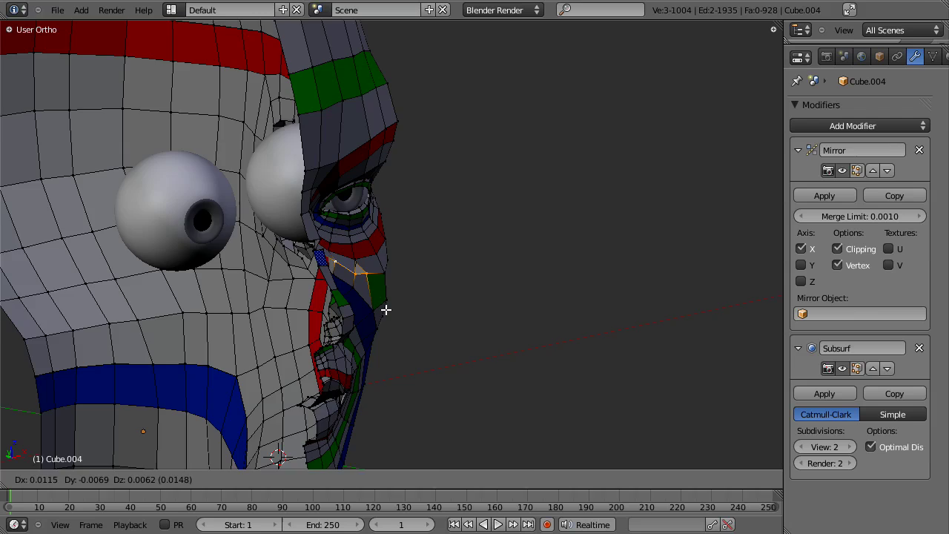
{"action": "right_click", "coordinate": [385, 310]}
Examine the filled area between nose and cheek in Object Mode and Edit Mode from several angles.
{"action": "scroll", "coordinate": [274, 311], "scroll_direction": "down", "scroll_amount": 3}
{"action": "key", "text": "Tab"}
{"action": "middle_click_drag", "start_coordinate": [275, 312], "coordinate": [338, 209]}
{"action": "scroll", "coordinate": [363, 317], "scroll_direction": "up", "scroll_amount": 4}
{"action": "key", "text": "Tab"}
{"action": "middle_click_drag", "start_coordinate": [273, 191], "coordinate": [383, 304]}
{"action": "scroll", "coordinate": [383, 305], "scroll_direction": "up", "scroll_amount": 4}
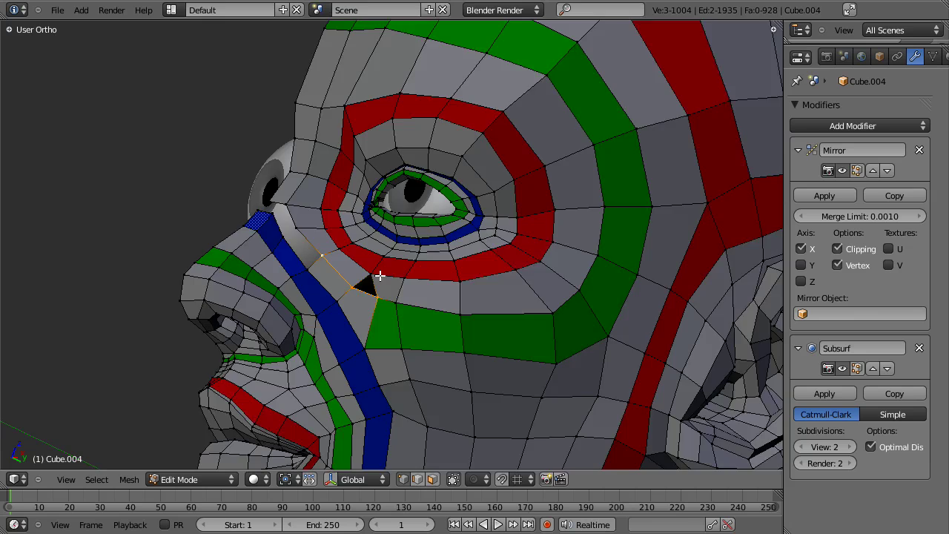
{"action": "scroll", "coordinate": [379, 275], "scroll_direction": "down", "scroll_amount": 4}
{"action": "middle_click_drag", "start_coordinate": [373, 282], "coordinate": [383, 305]}
{"action": "scroll", "coordinate": [389, 326], "scroll_direction": "up", "scroll_amount": 4}
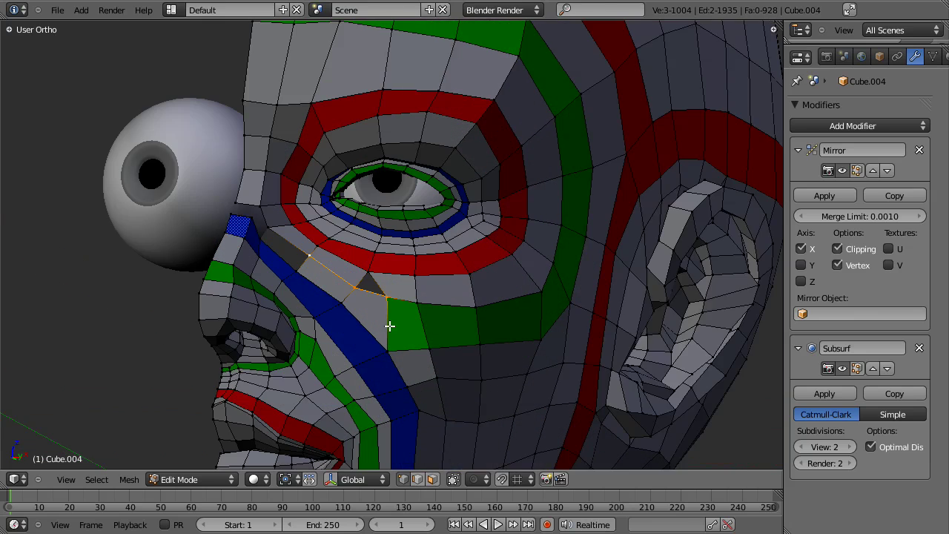
{"action": "scroll", "coordinate": [391, 324], "scroll_direction": "down", "scroll_amount": 4}
{"action": "scroll", "coordinate": [393, 323], "scroll_direction": "up", "scroll_amount": 3}
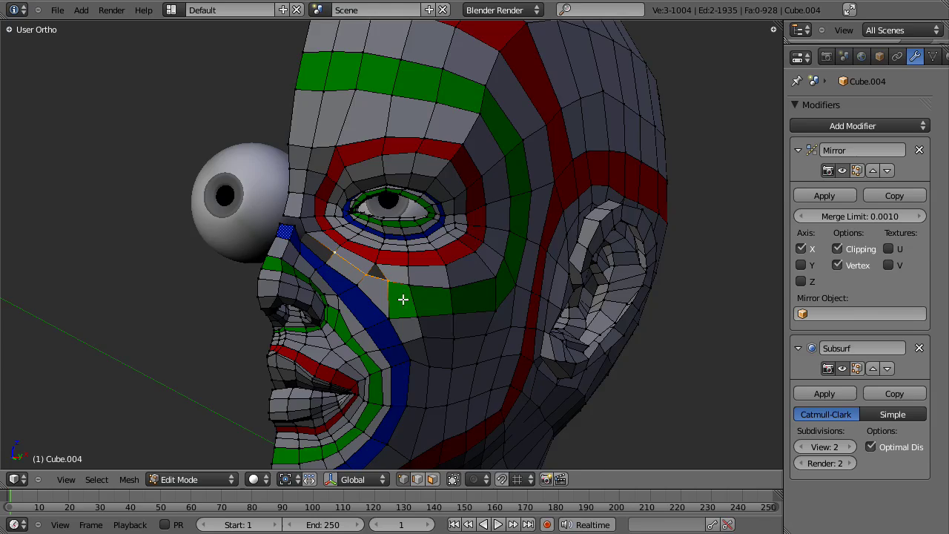
Try moving the vertex at the inner brow corner of the red eye loop and the one between upper lip and green band.
{"action": "middle_click_drag", "start_coordinate": [402, 299], "coordinate": [420, 210]}
{"action": "right_click", "coordinate": [319, 154]}
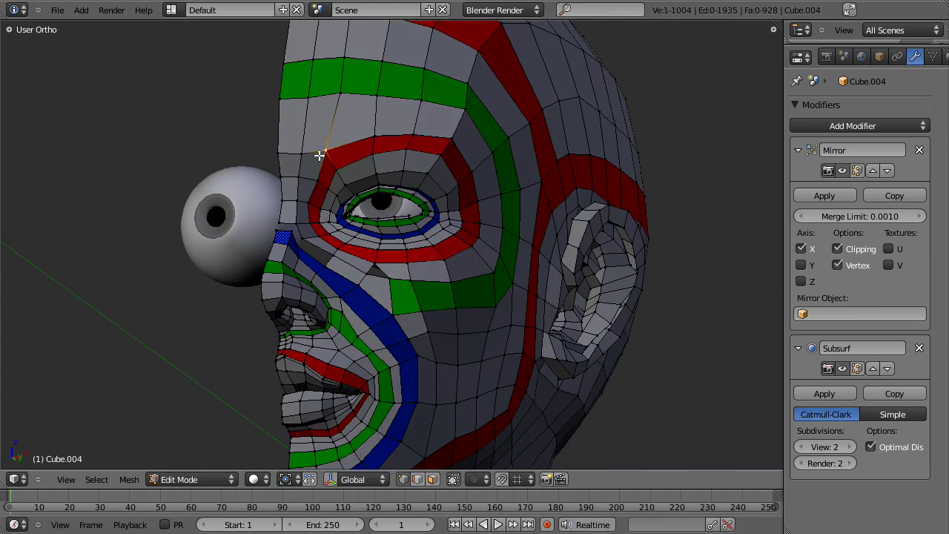
{"action": "middle_click_drag", "start_coordinate": [355, 157], "coordinate": [339, 129]}
{"action": "key", "text": "g"}
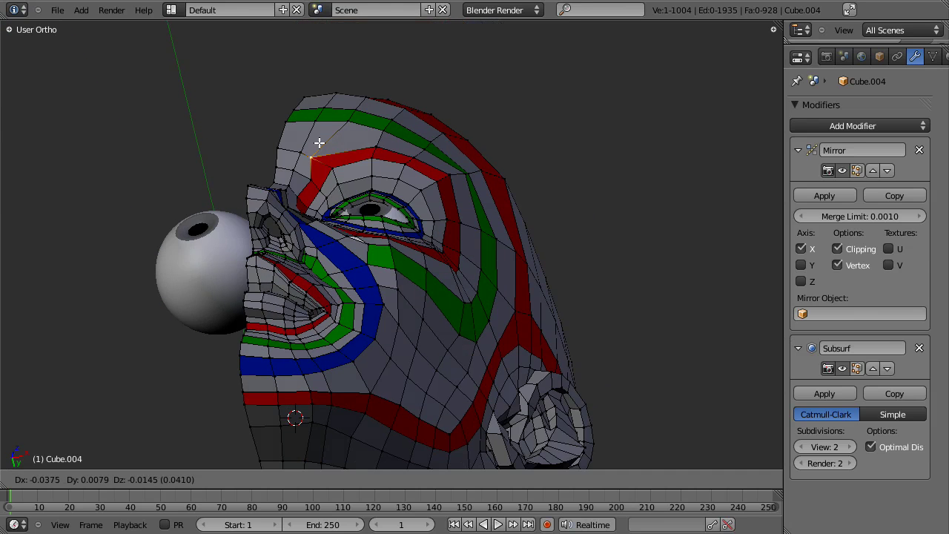
{"action": "left_click", "coordinate": [323, 146]}
{"action": "middle_click_drag", "start_coordinate": [323, 146], "coordinate": [324, 329]}
{"action": "right_click", "coordinate": [324, 329]}
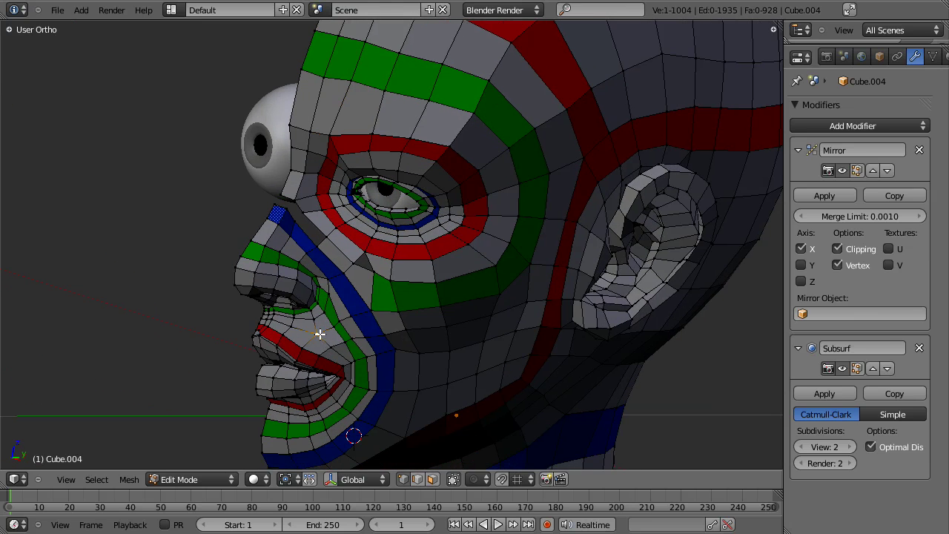
{"action": "key", "text": "g"}
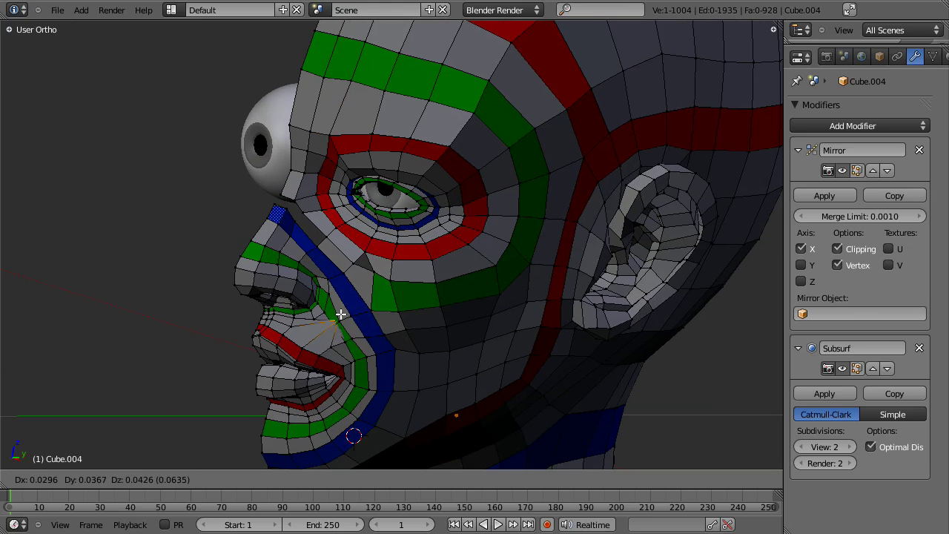
{"action": "left_click", "coordinate": [339, 314]}
Try moving the vertex on the upper edge of the red jaw loop, both along the Y axis and freely.
{"action": "middle_click_drag", "start_coordinate": [467, 339], "coordinate": [458, 284]}
{"action": "right_click", "coordinate": [472, 298]}
{"action": "key", "text": "g"}
{"action": "key", "text": "y"}
{"action": "left_click", "coordinate": [462, 277]}
{"action": "key", "text": "g"}
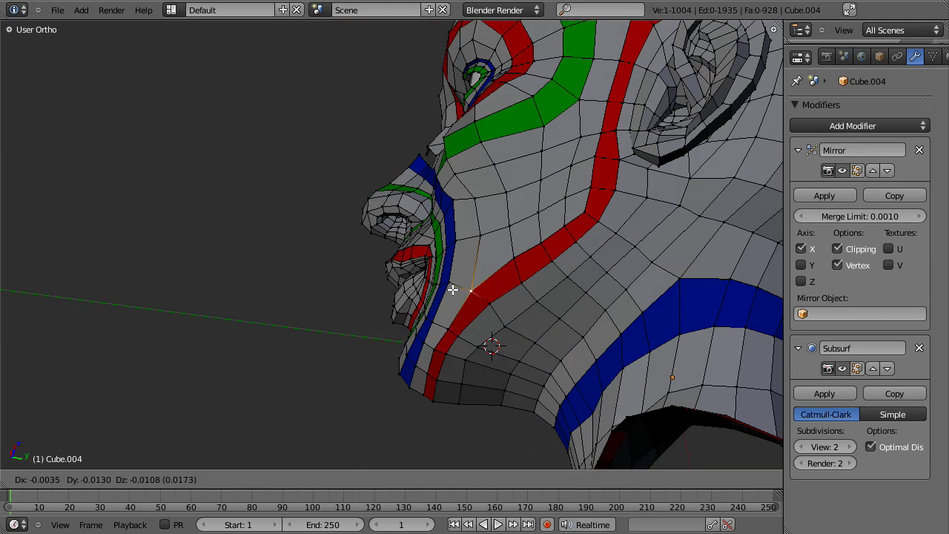
{"action": "left_click", "coordinate": [467, 265]}
{"action": "middle_click_drag", "start_coordinate": [472, 240], "coordinate": [487, 275]}
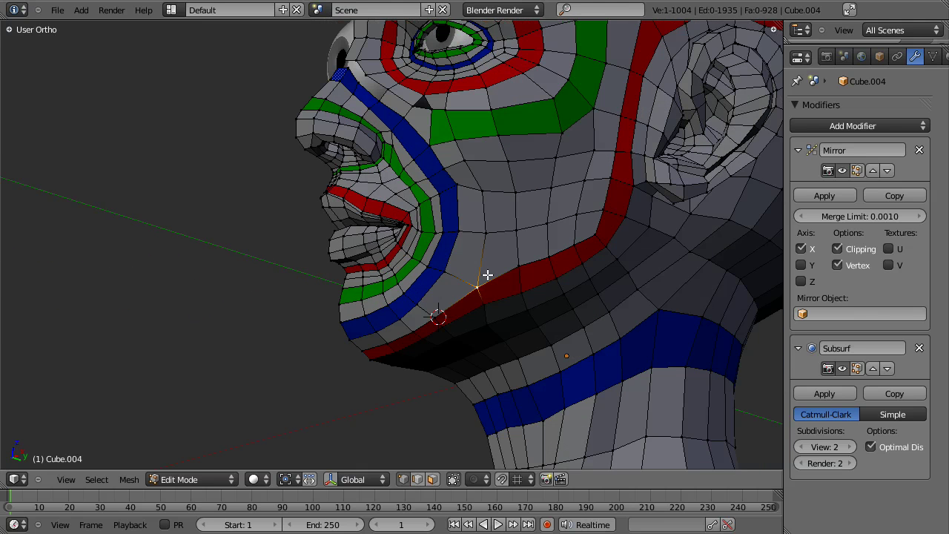
Try moving two neighbouring vertices on the outer edge of the blue band beside the mouth.
{"action": "key", "text": "g"}
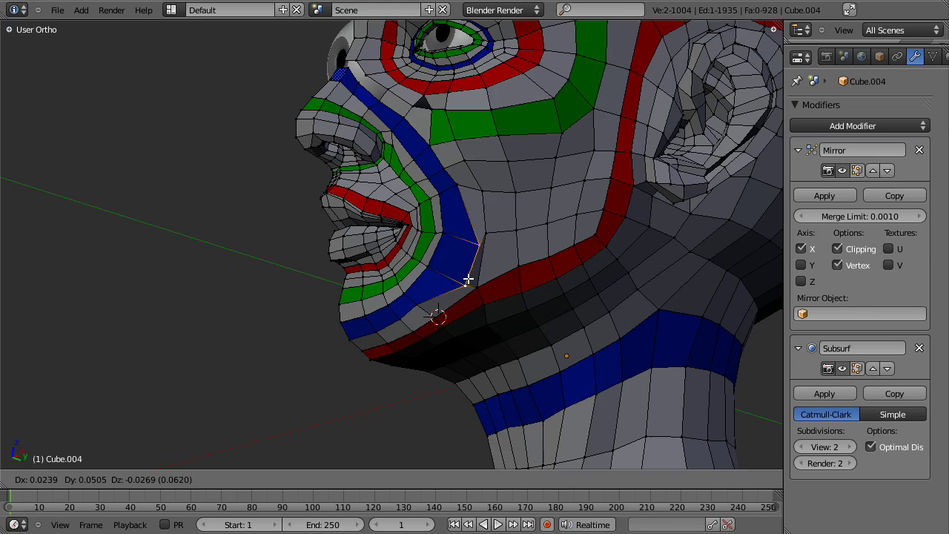
{"action": "left_click", "coordinate": [447, 281]}
{"action": "middle_click_drag", "start_coordinate": [447, 281], "coordinate": [568, 212]}
{"action": "key", "text": "g"}
{"action": "left_click", "coordinate": [469, 257]}
Try moving the vertex just below the earlobe, select one beneath the eye, and clear the selection.
{"action": "scroll", "coordinate": [595, 266], "scroll_direction": "down", "scroll_amount": 3}
{"action": "right_click", "coordinate": [565, 215]}
{"action": "middle_click_drag", "start_coordinate": [568, 253], "coordinate": [595, 252]}
{"action": "key", "text": "g"}
{"action": "left_click", "coordinate": [470, 264]}
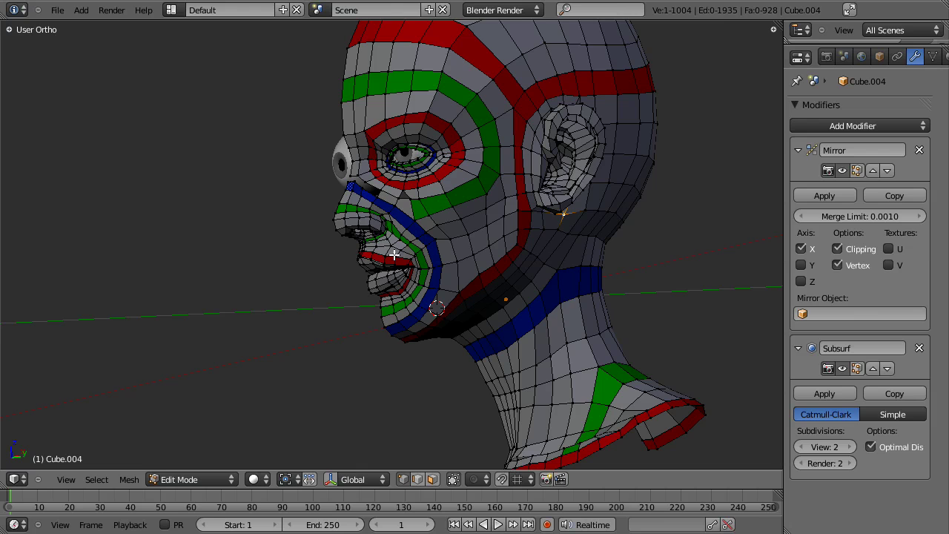
{"action": "scroll", "coordinate": [530, 230], "scroll_direction": "up", "scroll_amount": 3}
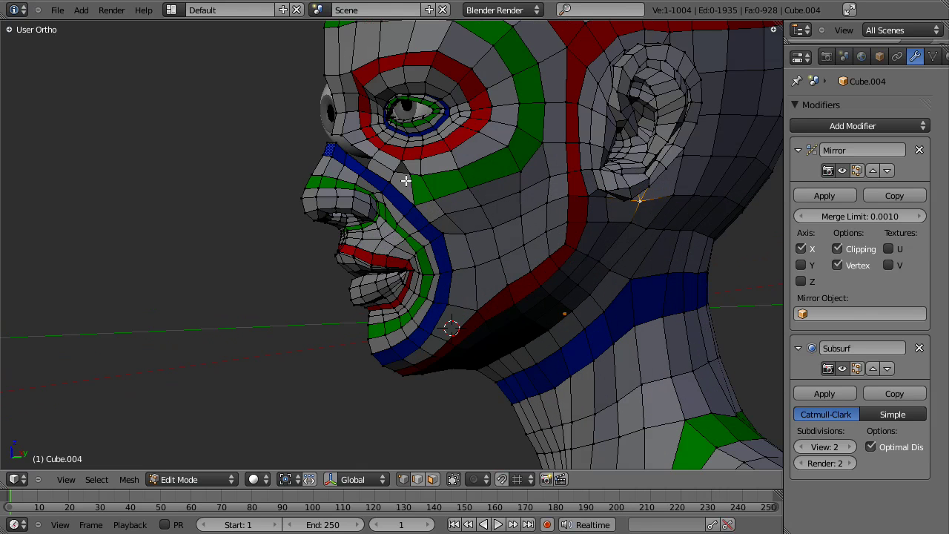
{"action": "right_click", "coordinate": [381, 165]}
{"action": "middle_click_drag", "start_coordinate": [381, 164], "coordinate": [363, 150]}
{"action": "key", "text": "a"}
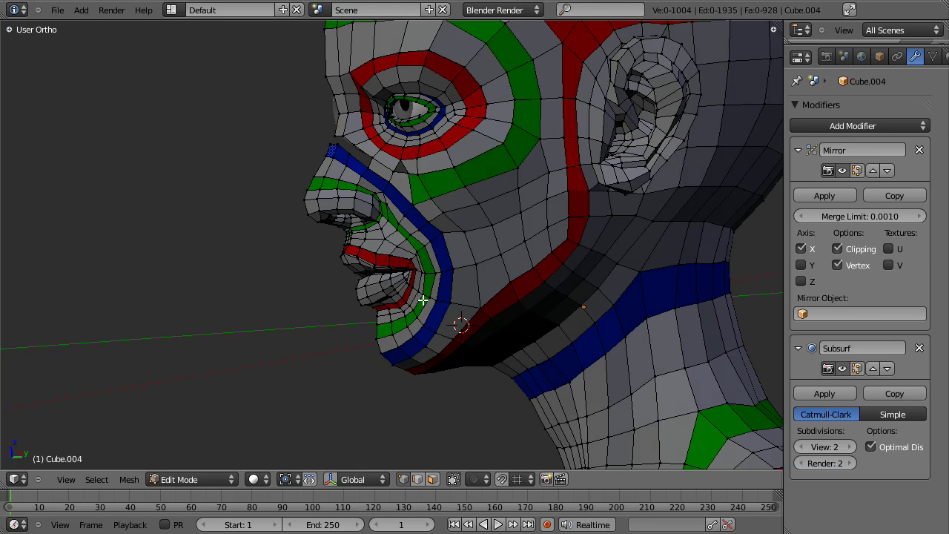
Examine how the blue, green and red face loops run around the open gap between nose, eye and cheek.
{"action": "middle_click_drag", "start_coordinate": [433, 279], "coordinate": [505, 252]}
{"action": "scroll", "coordinate": [505, 252], "scroll_direction": "down", "scroll_amount": 3}
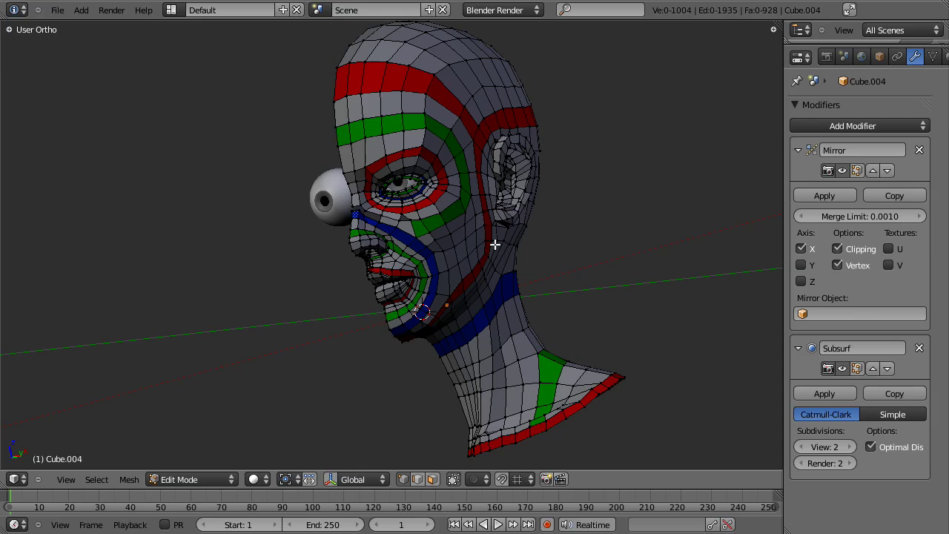
{"action": "scroll", "coordinate": [415, 303], "scroll_direction": "up", "scroll_amount": 2}
{"action": "scroll", "coordinate": [430, 156], "scroll_direction": "up", "scroll_amount": 2}
{"action": "scroll", "coordinate": [447, 220], "scroll_direction": "up", "scroll_amount": 2}
{"action": "scroll", "coordinate": [412, 248], "scroll_direction": "up", "scroll_amount": 1}
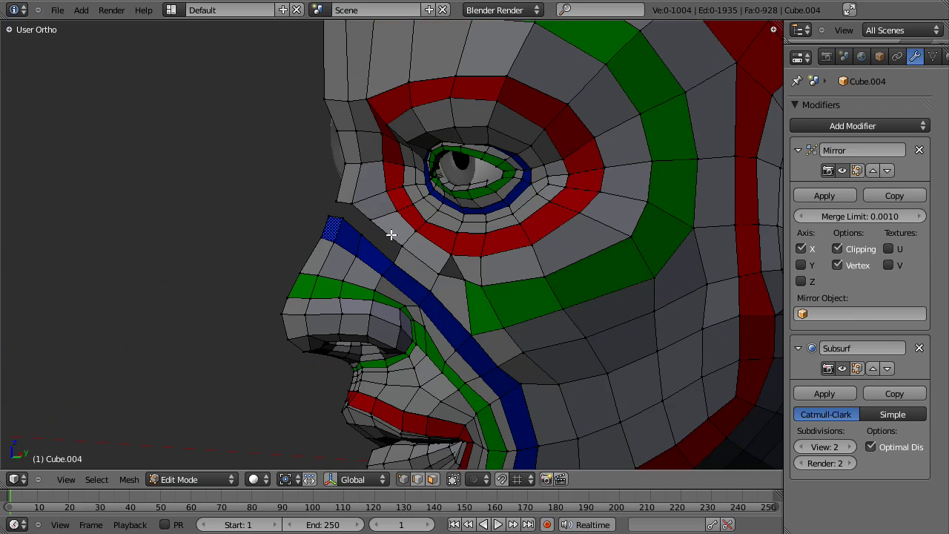
{"action": "middle_click_drag", "start_coordinate": [446, 303], "coordinate": [520, 264]}
{"action": "scroll", "coordinate": [452, 291], "scroll_direction": "down", "scroll_amount": 2}
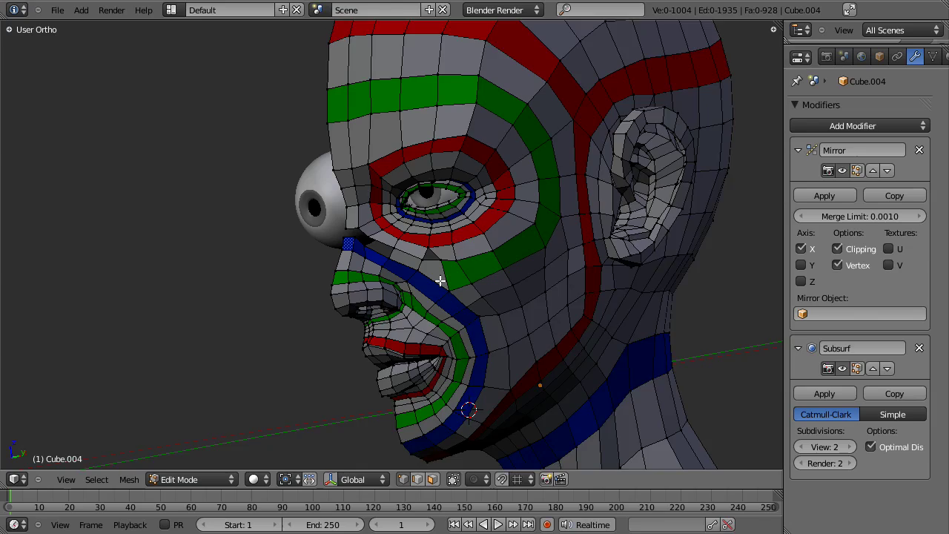
{"action": "scroll", "coordinate": [442, 275], "scroll_direction": "up", "scroll_amount": 4}
{"action": "scroll", "coordinate": [466, 263], "scroll_direction": "down", "scroll_amount": 5}
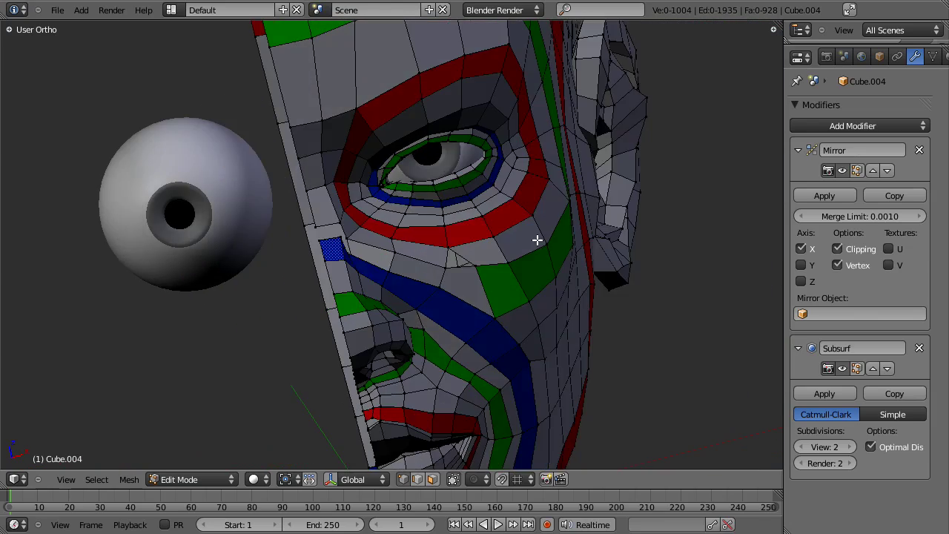
{"action": "middle_click_drag", "start_coordinate": [511, 375], "coordinate": [410, 255]}
{"action": "scroll", "coordinate": [423, 256], "scroll_direction": "up", "scroll_amount": 3}
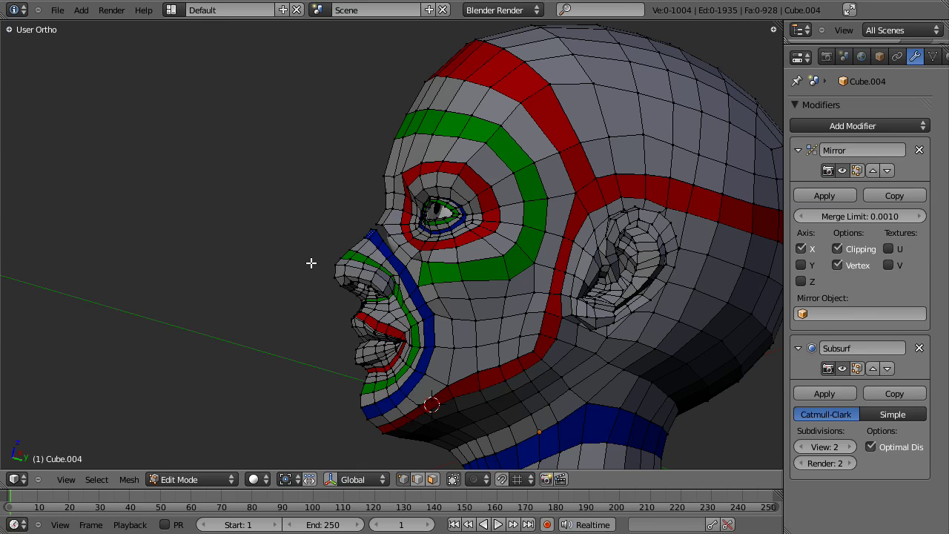
Inspect the coloured loops across the whole detailed head, from face and ear down to the neck.
{"action": "middle_click_drag", "start_coordinate": [321, 269], "coordinate": [400, 289]}
{"action": "scroll", "coordinate": [399, 290], "scroll_direction": "down", "scroll_amount": 3}
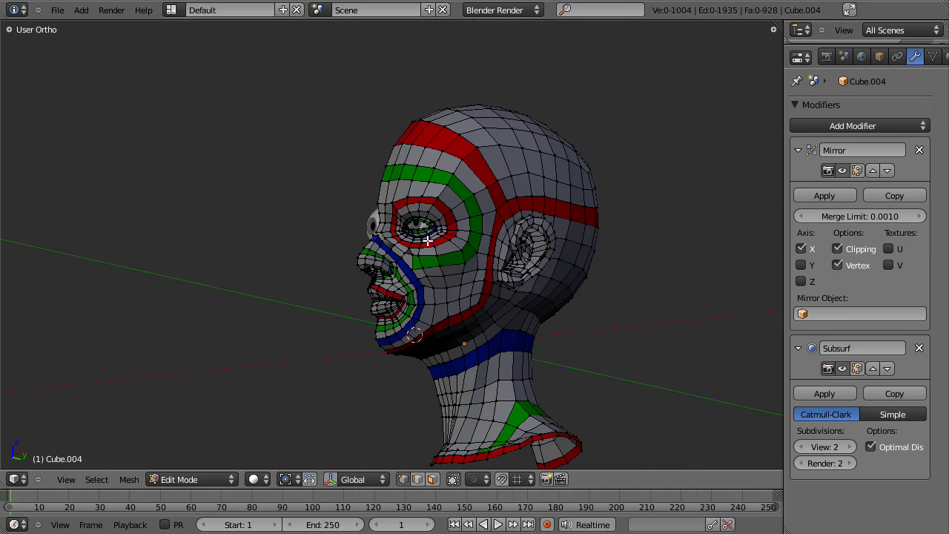
{"action": "scroll", "coordinate": [436, 267], "scroll_direction": "up", "scroll_amount": 3}
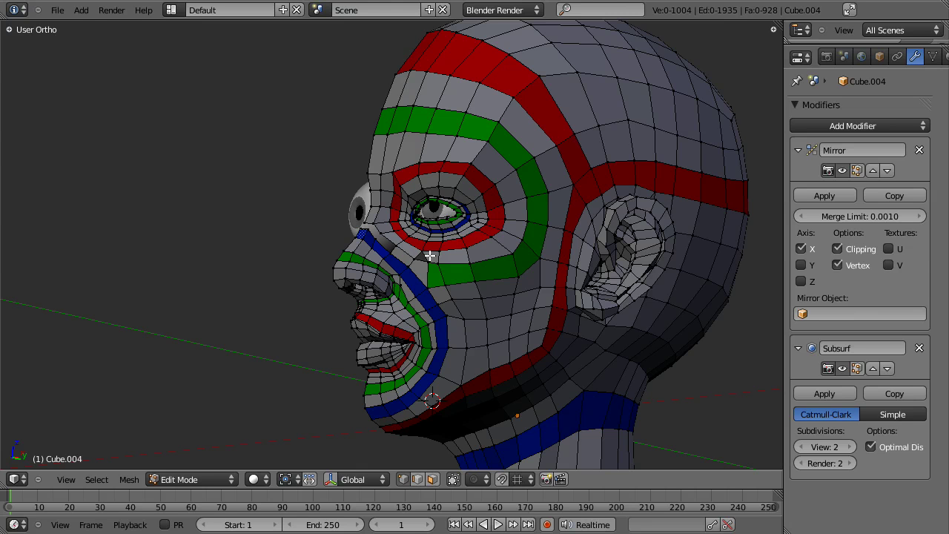
{"action": "middle_click_drag", "start_coordinate": [447, 248], "coordinate": [350, 263]}
{"action": "scroll", "coordinate": [590, 242], "scroll_direction": "down", "scroll_amount": 2}
{"action": "middle_click_drag", "start_coordinate": [398, 287], "coordinate": [525, 256]}
{"action": "scroll", "coordinate": [541, 243], "scroll_direction": "up", "scroll_amount": 2}
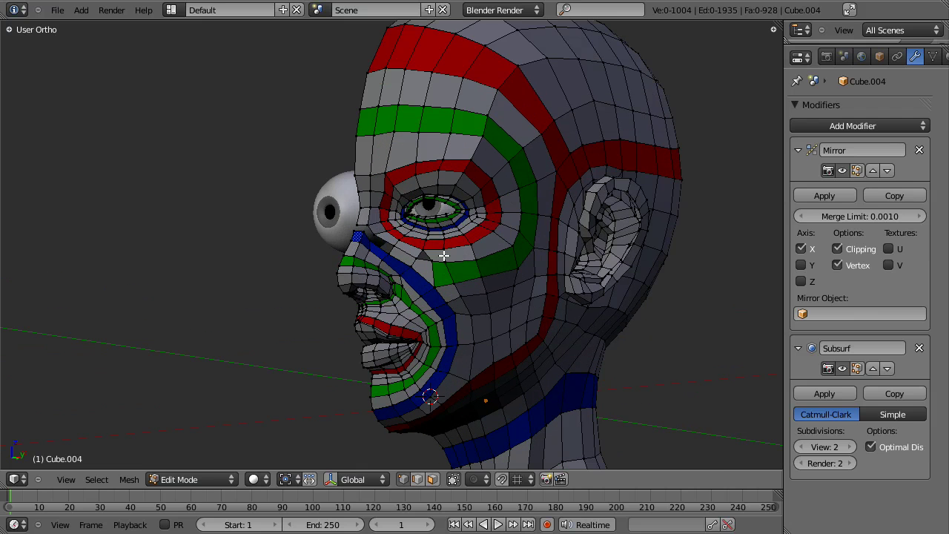
{"action": "scroll", "coordinate": [429, 289], "scroll_direction": "down", "scroll_amount": 2}
{"action": "middle_click_drag", "start_coordinate": [466, 233], "coordinate": [434, 277]}
{"action": "scroll", "coordinate": [439, 285], "scroll_direction": "up", "scroll_amount": 1}
{"action": "scroll", "coordinate": [438, 285], "scroll_direction": "up", "scroll_amount": 1}
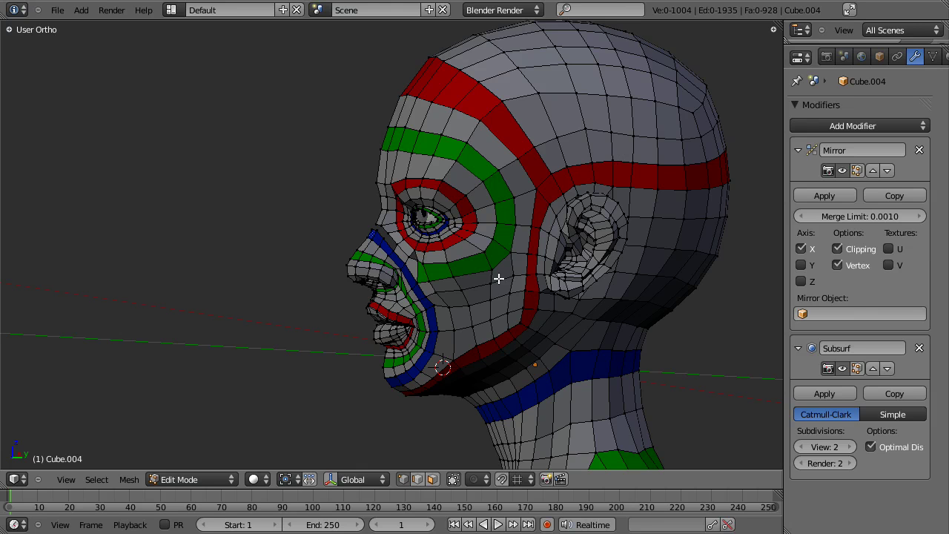
{"action": "scroll", "coordinate": [483, 184], "scroll_direction": "down", "scroll_amount": 2}
{"action": "middle_click_drag", "start_coordinate": [447, 260], "coordinate": [430, 245]}
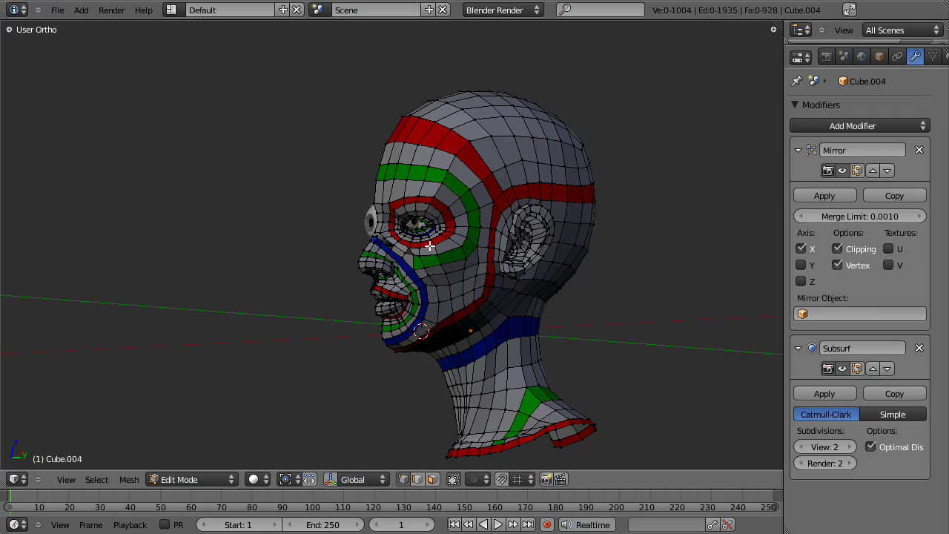
{"action": "middle_click_drag", "start_coordinate": [524, 205], "coordinate": [446, 233]}
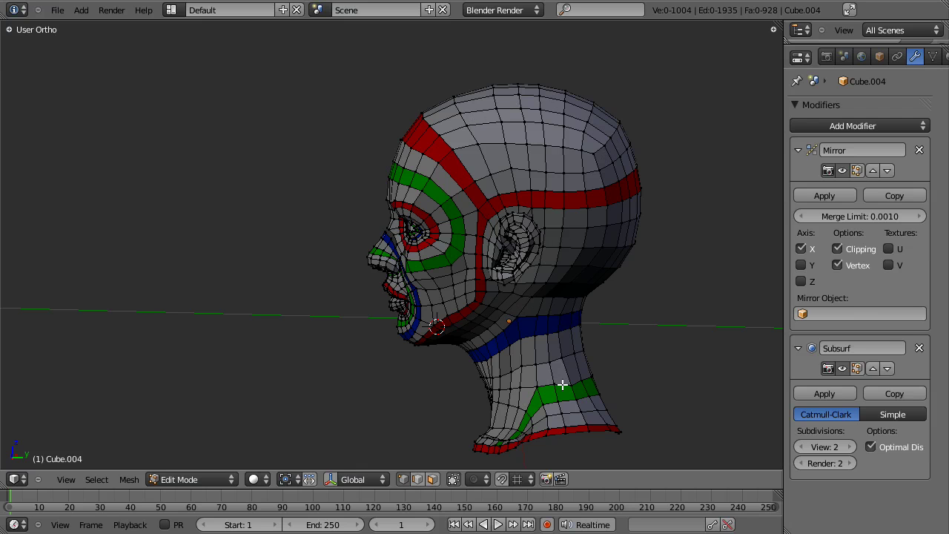
Inspect the face loops around the detailed head's cheek, selecting the vertex where the green eye loop meets the blue mouth loop.
{"action": "middle_click_drag", "start_coordinate": [502, 366], "coordinate": [578, 291]}
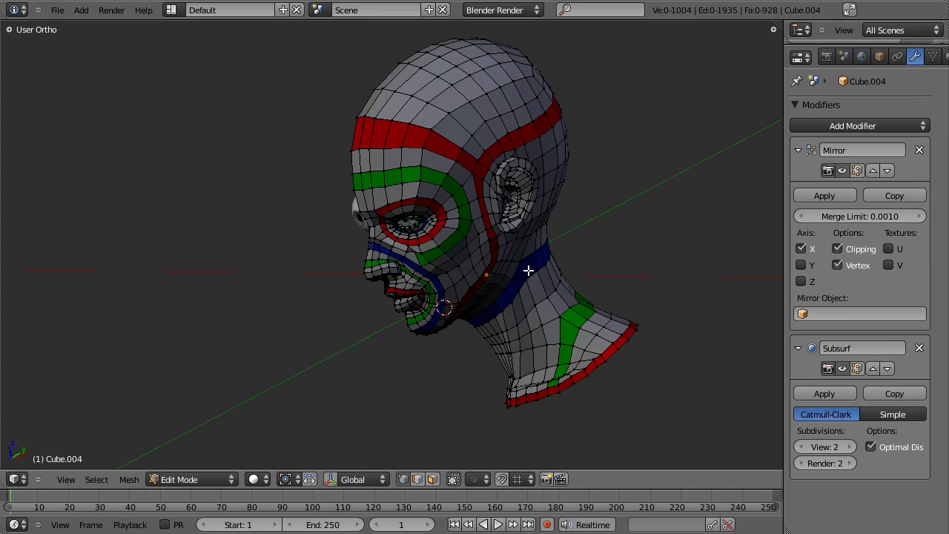
{"action": "middle_click_drag", "start_coordinate": [445, 307], "coordinate": [551, 239]}
{"action": "scroll", "coordinate": [533, 291], "scroll_direction": "up", "scroll_amount": 3}
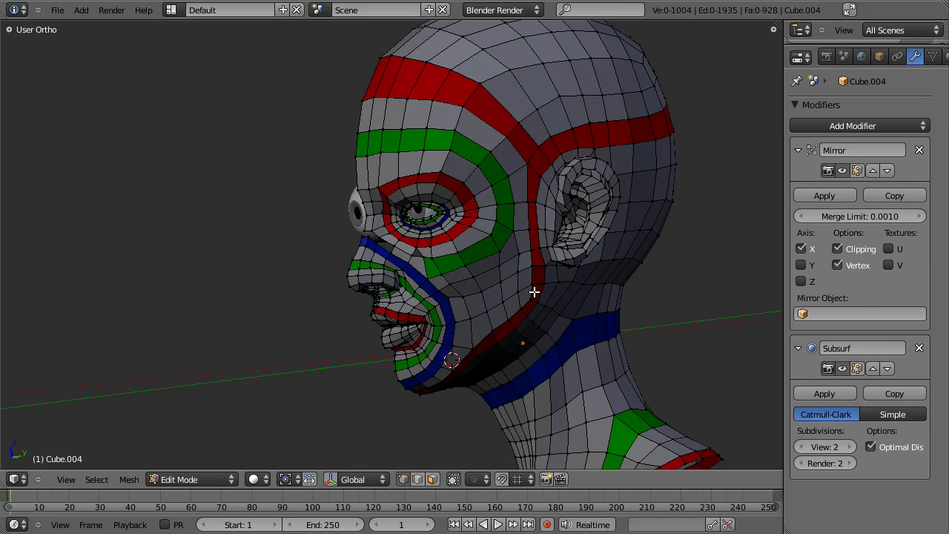
{"action": "right_click", "coordinate": [450, 298]}
{"action": "middle_click_drag", "start_coordinate": [497, 248], "coordinate": [429, 275]}
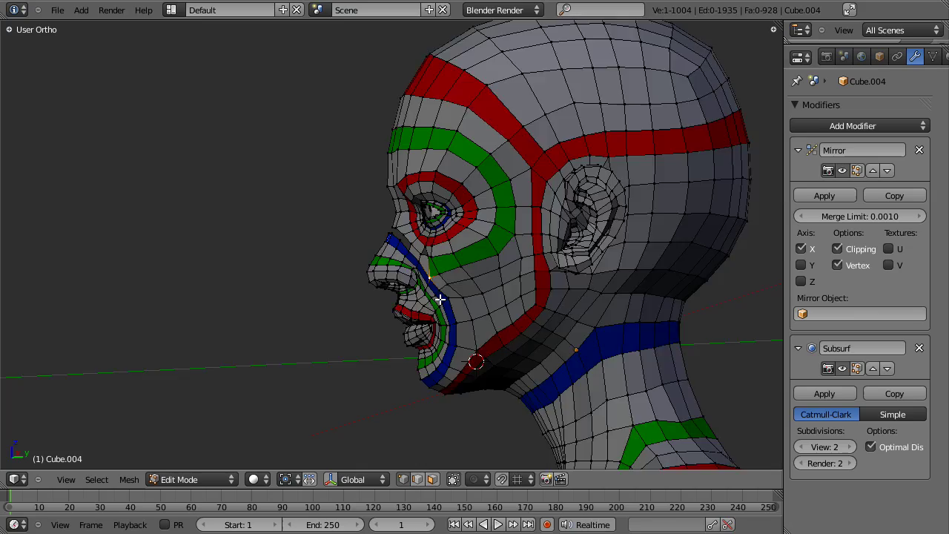
{"action": "scroll", "coordinate": [434, 307], "scroll_direction": "up", "scroll_amount": 4}
{"action": "middle_click_drag", "start_coordinate": [424, 310], "coordinate": [500, 311]}
{"action": "scroll", "coordinate": [437, 290], "scroll_direction": "down", "scroll_amount": 3}
{"action": "middle_click_drag", "start_coordinate": [436, 290], "coordinate": [444, 227]}
{"action": "scroll", "coordinate": [526, 287], "scroll_direction": "down", "scroll_amount": 2}
{"action": "scroll", "coordinate": [489, 293], "scroll_direction": "up", "scroll_amount": 3}
Leave mesh editing on the detailed head, switch to the simpler coloured head with wide loops, and open its mesh for editing.
{"action": "key", "text": "Tab"}
{"action": "scroll", "coordinate": [405, 286], "scroll_direction": "down", "scroll_amount": 2}
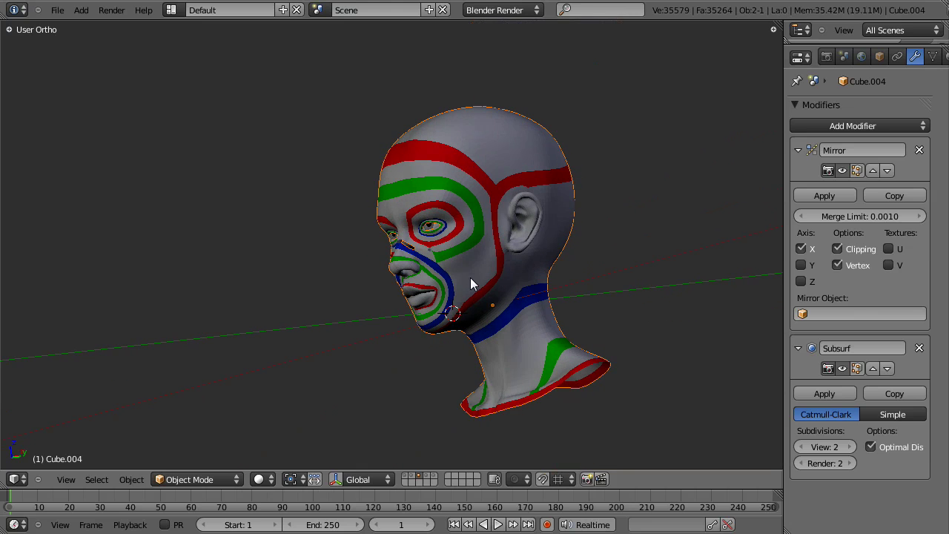
{"action": "key", "text": "ctrl+z"}
{"action": "scroll", "coordinate": [469, 282], "scroll_direction": "up", "scroll_amount": 4}
{"action": "mouse_move", "coordinate": [470, 282]}
{"action": "middle_mouse_down"}
{"action": "mouse_move", "coordinate": [598, 275]}
{"action": "mouse_move", "coordinate": [449, 285]}
{"action": "middle_mouse_up"}
{"action": "right_click", "coordinate": [448, 285]}
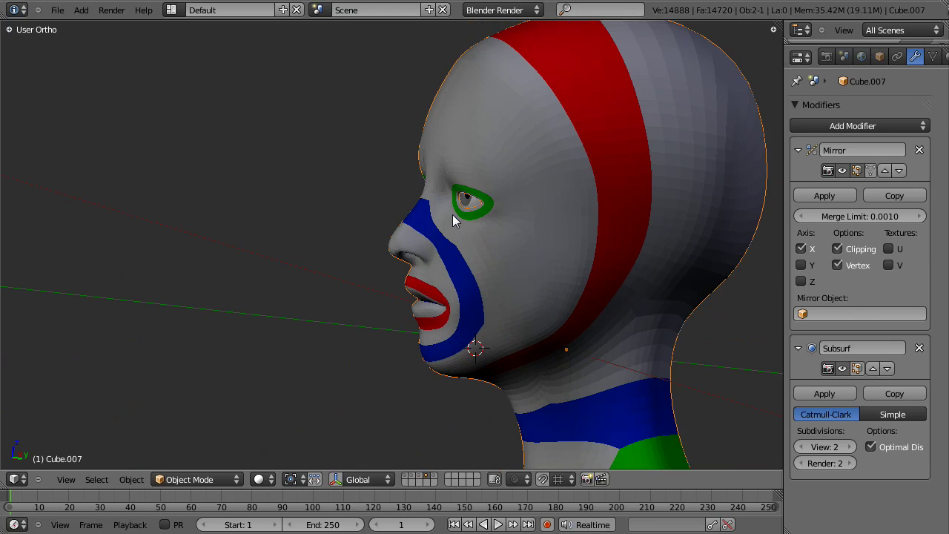
{"action": "scroll", "coordinate": [453, 214], "scroll_direction": "down", "scroll_amount": 2}
{"action": "middle_click_drag", "start_coordinate": [452, 214], "coordinate": [690, 263]}
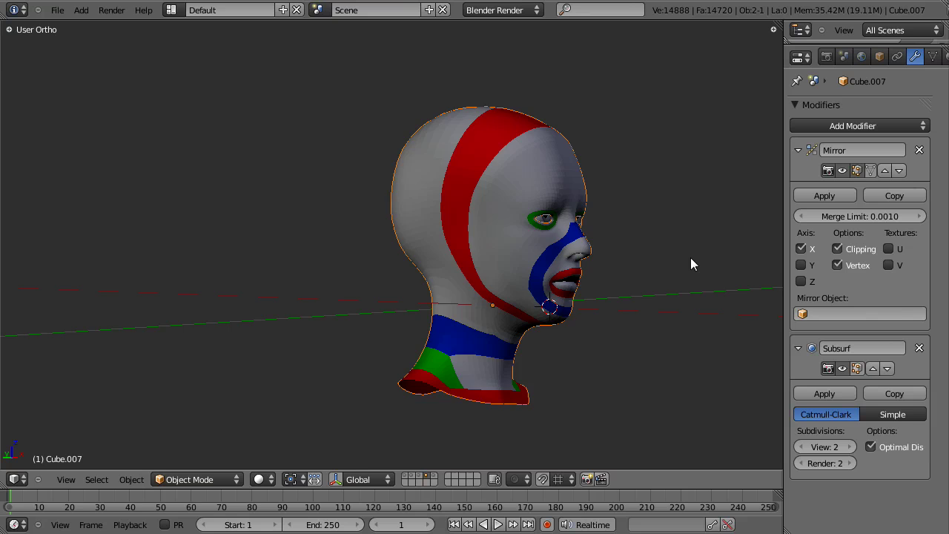
{"action": "key", "text": "Tab"}
{"action": "middle_click_drag", "start_coordinate": [519, 271], "coordinate": [511, 198]}
{"action": "scroll", "coordinate": [515, 254], "scroll_direction": "up", "scroll_amount": 2}
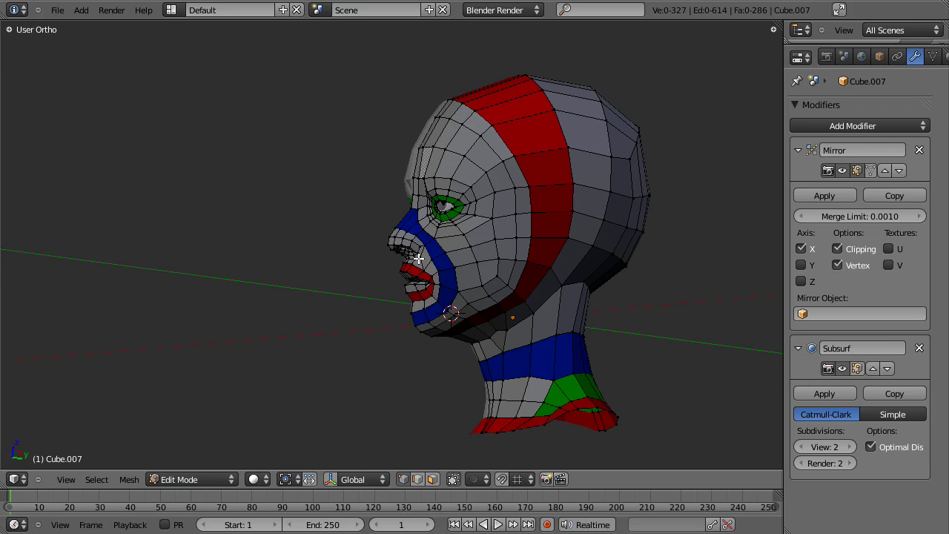
Select the face loops running from the blue band across the cheek, up the temple and over the forehead.
{"action": "scroll", "coordinate": [472, 186], "scroll_direction": "up", "scroll_amount": 3}
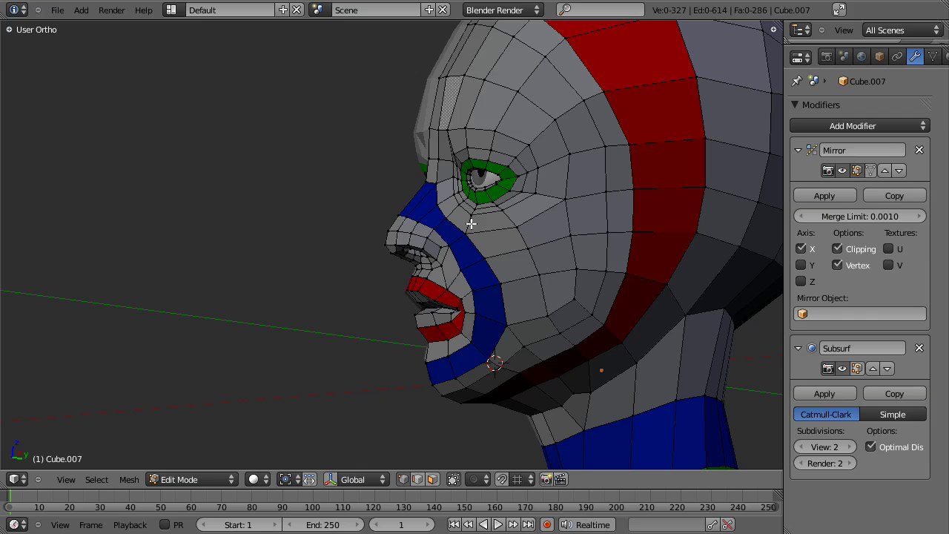
{"action": "right_click", "coordinate": [556, 212]}
{"action": "right_click", "coordinate": [555, 229], "text": "alt+shift"}
{"action": "right_click", "coordinate": [561, 118], "text": "alt+shift"}
{"action": "right_click", "coordinate": [561, 130], "text": "alt+shift"}
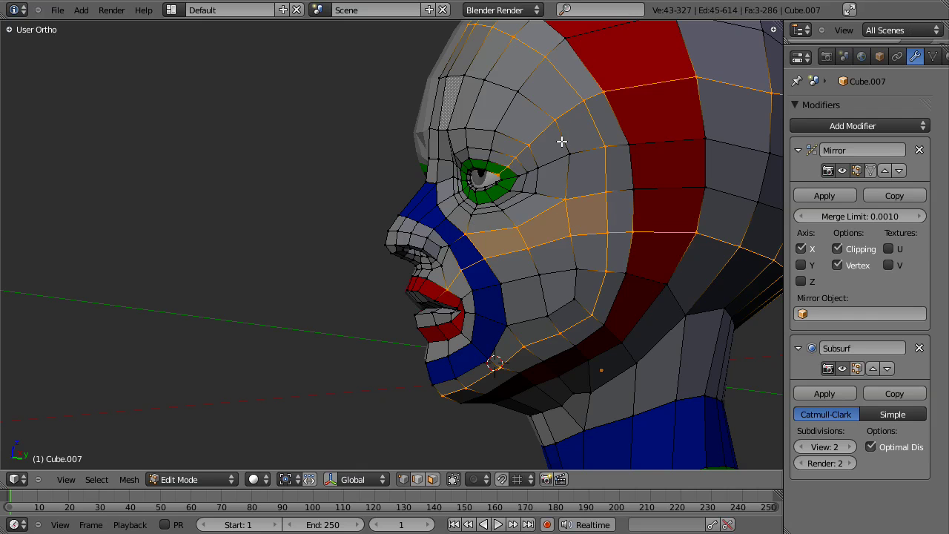
{"action": "right_click", "coordinate": [564, 140], "text": "alt+shift"}
Deselect the stray vertices on the back of the head, jaw, chin and eye corner, keeping the face loop around the eye.
{"action": "scroll", "coordinate": [597, 140], "scroll_direction": "down", "scroll_amount": 3}
{"action": "key", "text": "b"}
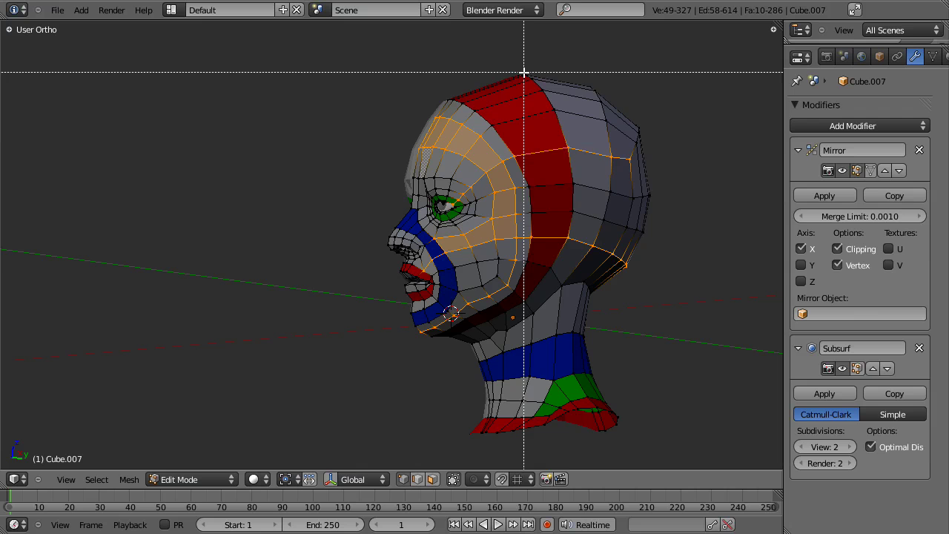
{"action": "middle_click_drag", "start_coordinate": [523, 76], "coordinate": [722, 445]}
{"action": "key", "text": "b"}
{"action": "left_click_drag", "start_coordinate": [356, 250], "coordinate": [402, 347]}
{"action": "key", "text": "b"}
{"action": "middle_click_drag", "start_coordinate": [440, 259], "coordinate": [610, 417]}
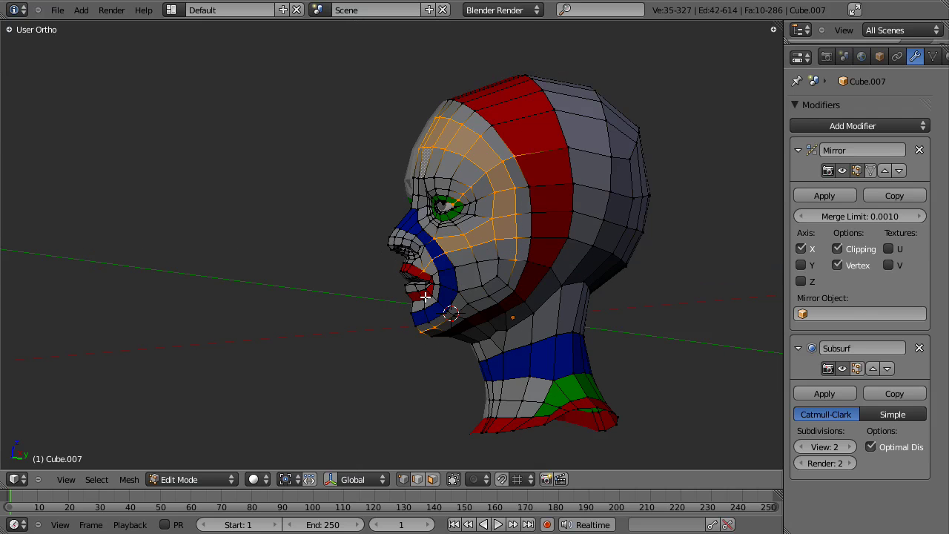
{"action": "key", "text": "b"}
{"action": "middle_click_drag", "start_coordinate": [415, 296], "coordinate": [546, 400]}
{"action": "key", "text": "b"}
{"action": "middle_click", "coordinate": [506, 257]}
{"action": "scroll", "coordinate": [519, 279], "scroll_direction": "up", "scroll_amount": 3}
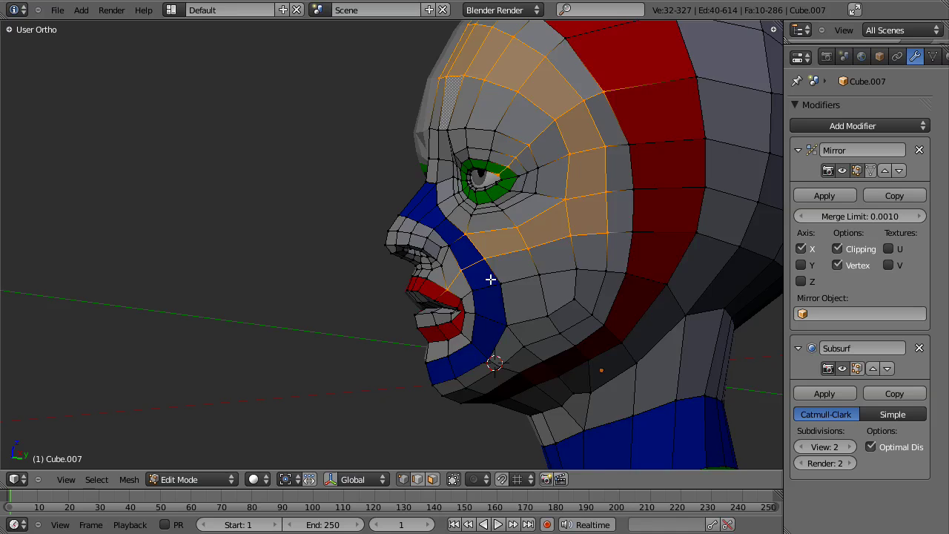
{"action": "middle_click_drag", "start_coordinate": [489, 277], "coordinate": [460, 231]}
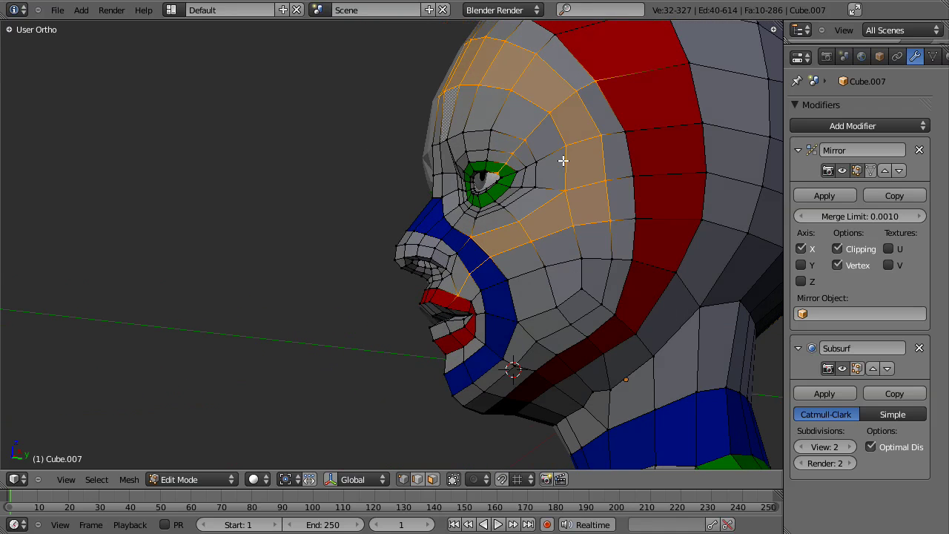
{"action": "key", "text": "b"}
{"action": "middle_click_drag", "start_coordinate": [516, 125], "coordinate": [561, 245]}
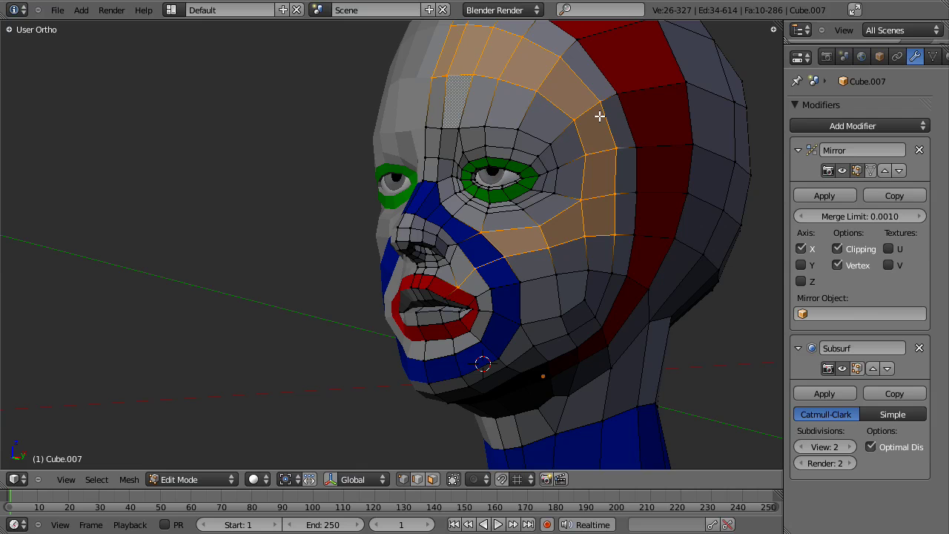
Clear the selection and merge two diagonally opposite vertices of the face loop between cheek and temple at their centre.
{"action": "key", "text": "a"}
{"action": "right_click", "coordinate": [585, 241]}
{"action": "right_click", "coordinate": [615, 191], "text": "shift"}
{"action": "key", "text": "w"}
{"action": "left_click", "coordinate": [609, 194]}
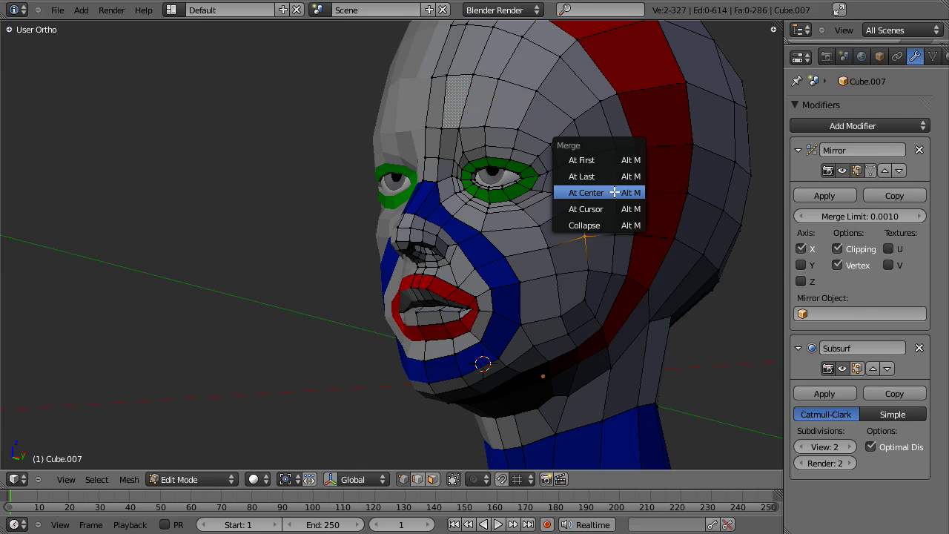
{"action": "left_click", "coordinate": [609, 197]}
{"action": "key", "text": "g"}
{"action": "left_click", "coordinate": [610, 214]}
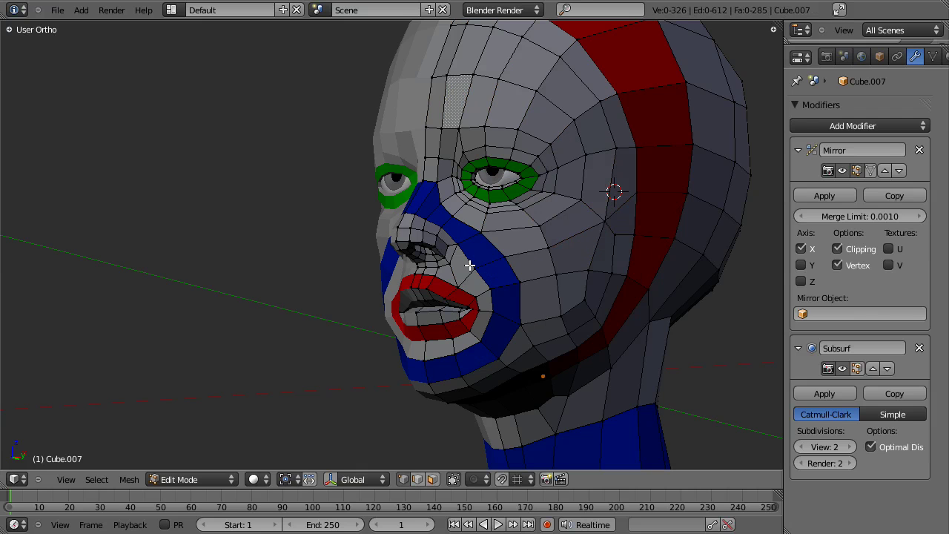
Select the rerouted face loop across cheek, temple and forehead to view its flow, and undo the vertex merge.
{"action": "right_click", "coordinate": [557, 212], "text": "alt"}
{"action": "right_click", "coordinate": [573, 236], "text": "alt+shift"}
{"action": "right_click", "coordinate": [609, 138], "text": "alt+shift"}
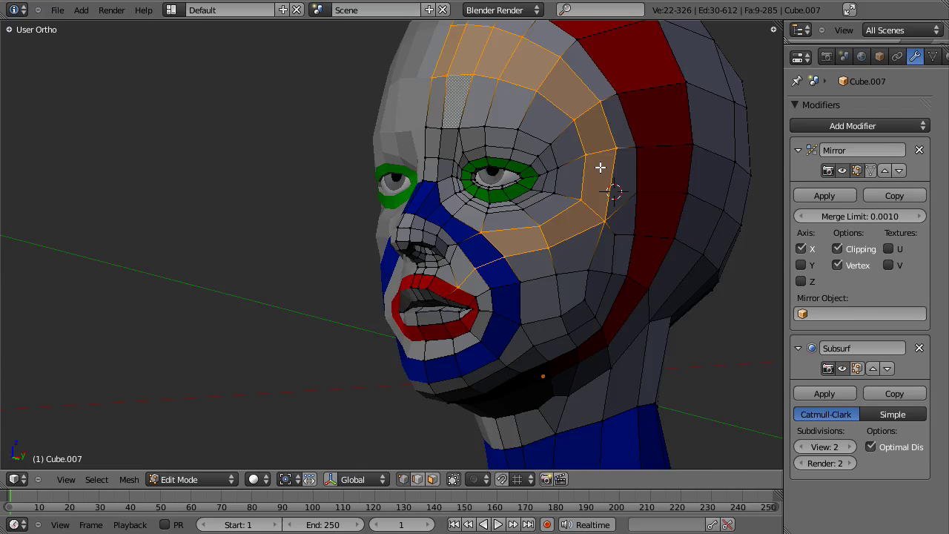
{"action": "middle_click_drag", "start_coordinate": [599, 165], "coordinate": [508, 262]}
{"action": "scroll", "coordinate": [580, 255], "scroll_direction": "down", "scroll_amount": 4}
{"action": "middle_click_drag", "start_coordinate": [580, 255], "coordinate": [493, 281]}
{"action": "scroll", "coordinate": [517, 254], "scroll_direction": "up", "scroll_amount": 4}
{"action": "key", "text": "a"}
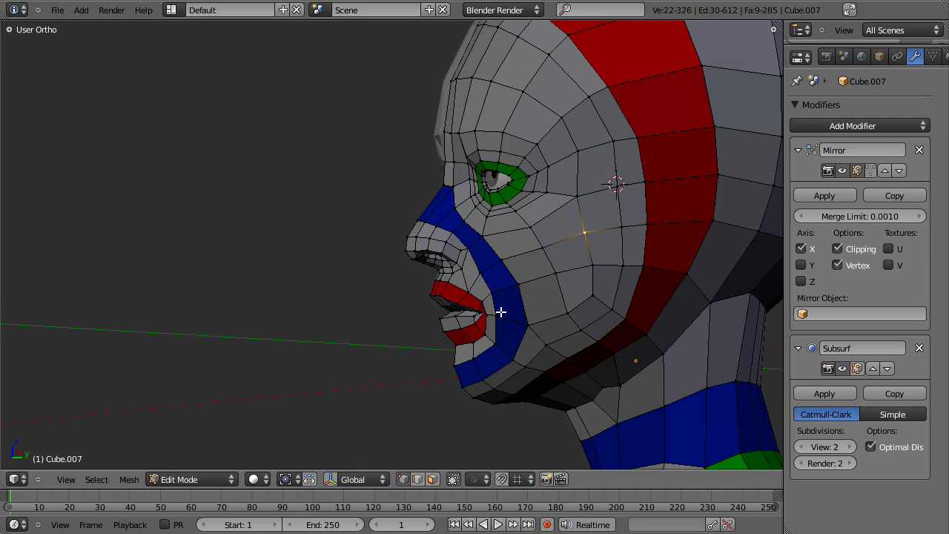
Examine the simpler head's edge flow around the mouth, nose, eye and cheek, close up and as a whole.
{"action": "middle_click_drag", "start_coordinate": [500, 311], "coordinate": [568, 242]}
{"action": "scroll", "coordinate": [586, 274], "scroll_direction": "up", "scroll_amount": 3}
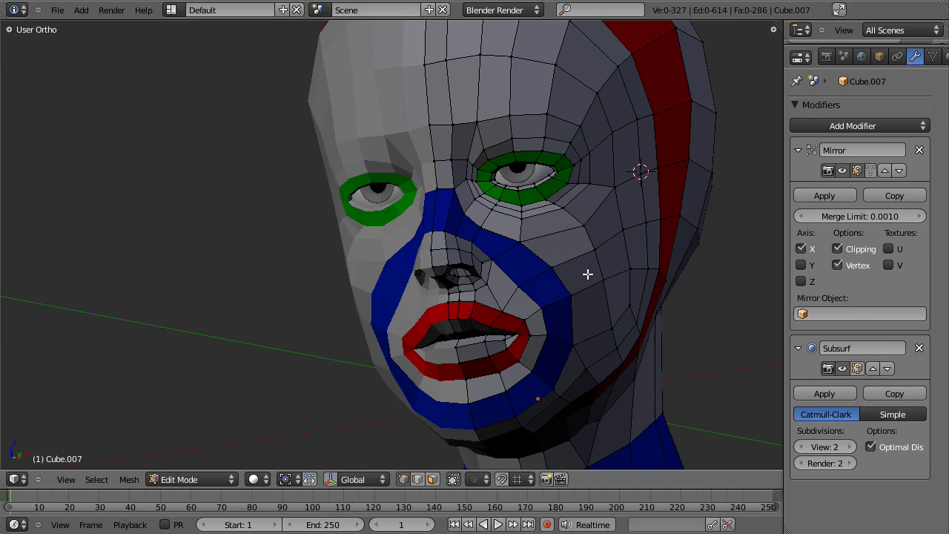
{"action": "middle_click_drag", "start_coordinate": [586, 273], "coordinate": [514, 287]}
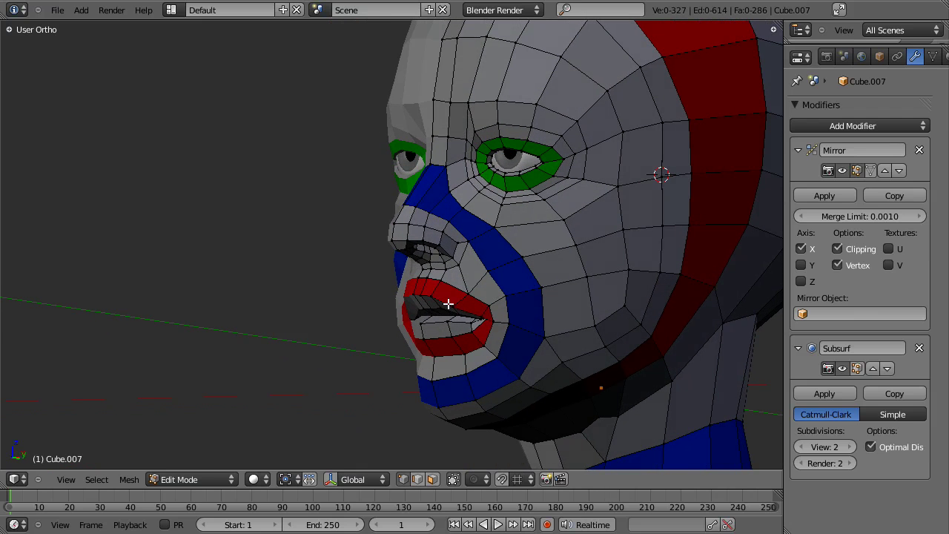
{"action": "scroll", "coordinate": [481, 316], "scroll_direction": "up", "scroll_amount": 2}
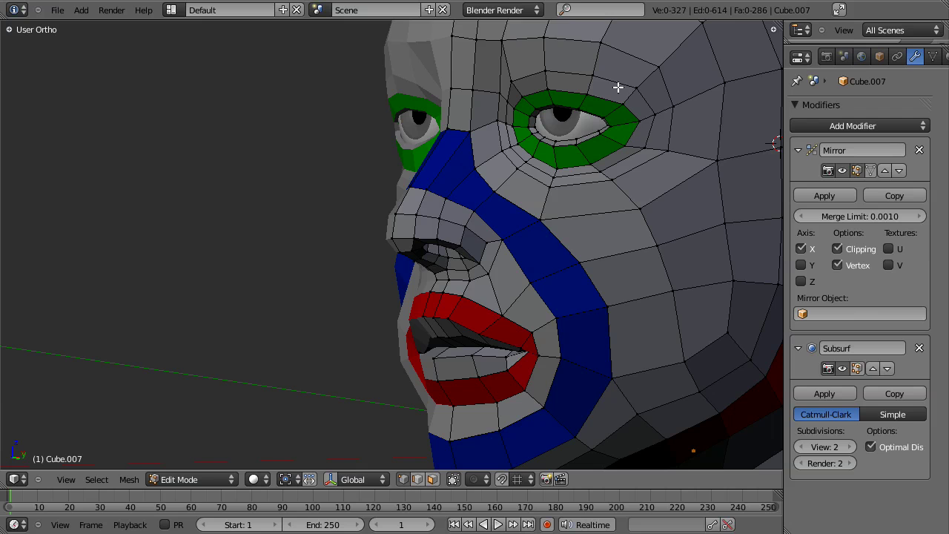
{"action": "scroll", "coordinate": [508, 264], "scroll_direction": "down", "scroll_amount": 5}
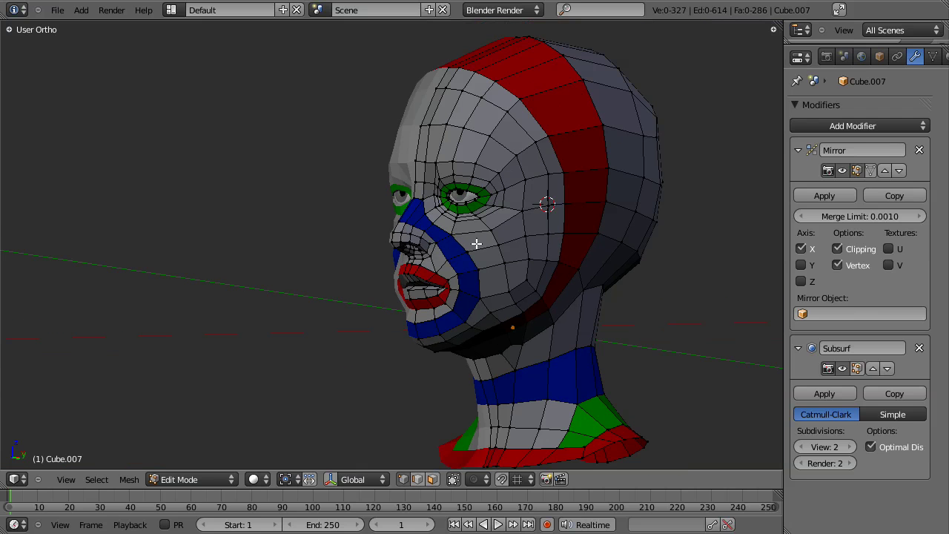
{"action": "scroll", "coordinate": [462, 242], "scroll_direction": "down", "scroll_amount": 3}
{"action": "middle_click_drag", "start_coordinate": [421, 251], "coordinate": [481, 247]}
{"action": "scroll", "coordinate": [489, 258], "scroll_direction": "up", "scroll_amount": 3}
View the smoothed detailed coloured head, switch to the uncoloured head, and open its mesh for editing.
{"action": "key", "text": "Tab"}
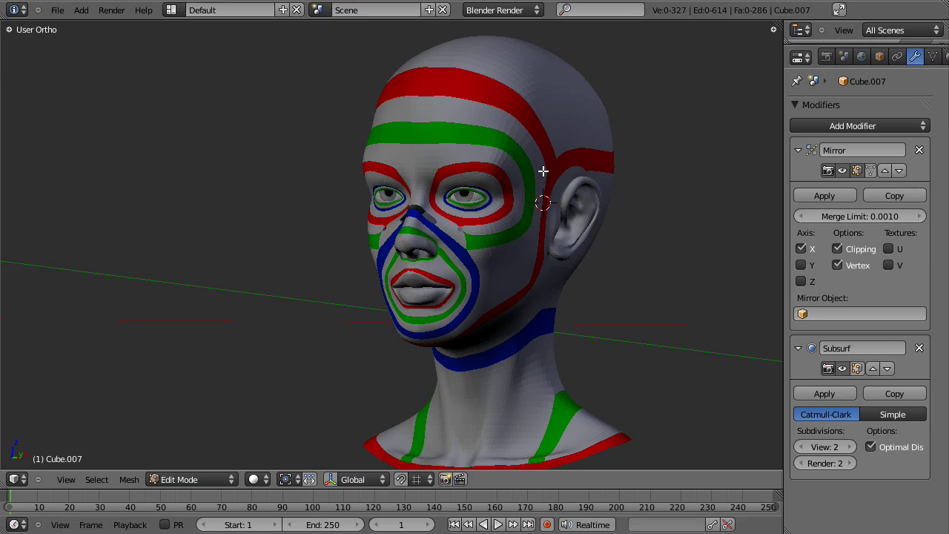
{"action": "mouse_move", "coordinate": [544, 170]}
{"action": "middle_mouse_down"}
{"action": "mouse_move", "coordinate": [544, 212]}
{"action": "mouse_move", "coordinate": [530, 250]}
{"action": "mouse_move", "coordinate": [445, 255]}
{"action": "middle_mouse_up"}
{"action": "scroll", "coordinate": [423, 247], "scroll_direction": "down", "scroll_amount": 3}
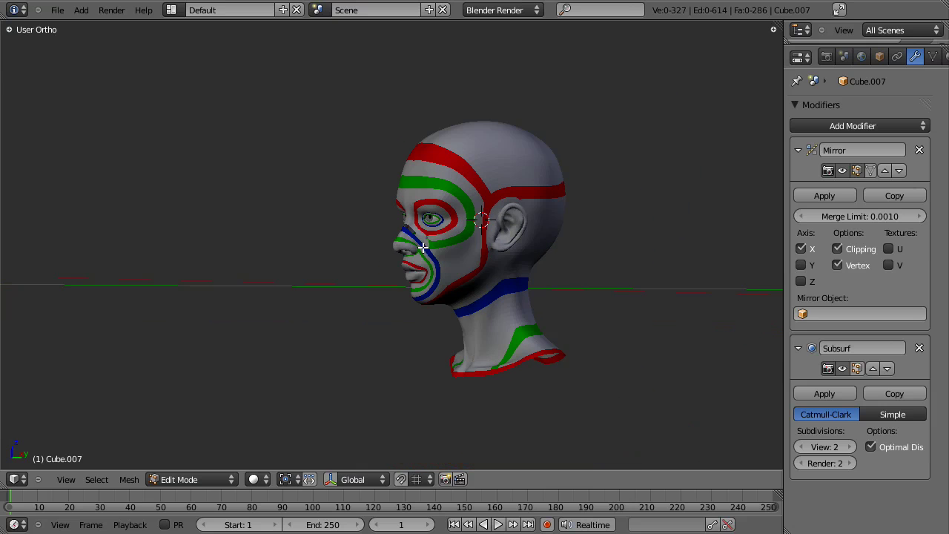
{"action": "scroll", "coordinate": [437, 251], "scroll_direction": "up", "scroll_amount": 5}
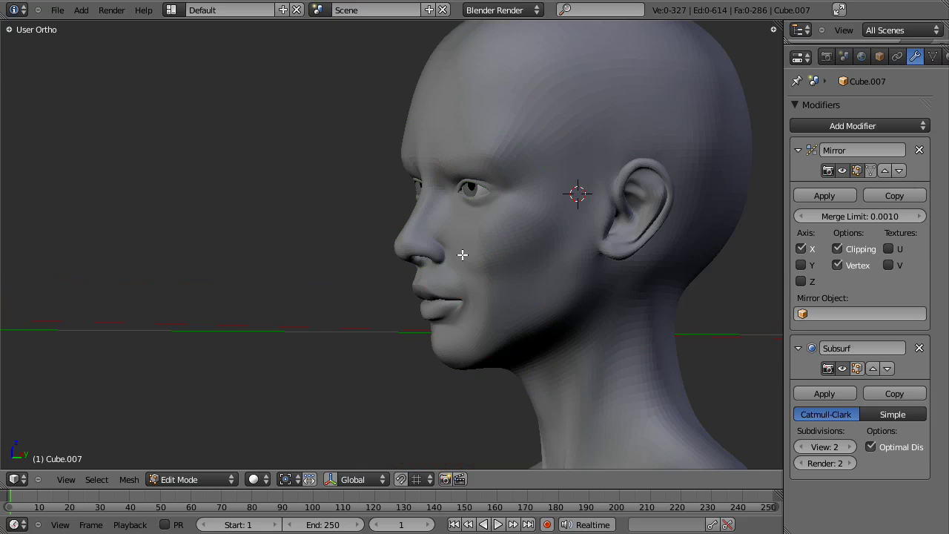
{"action": "middle_click_drag", "start_coordinate": [462, 256], "coordinate": [546, 244]}
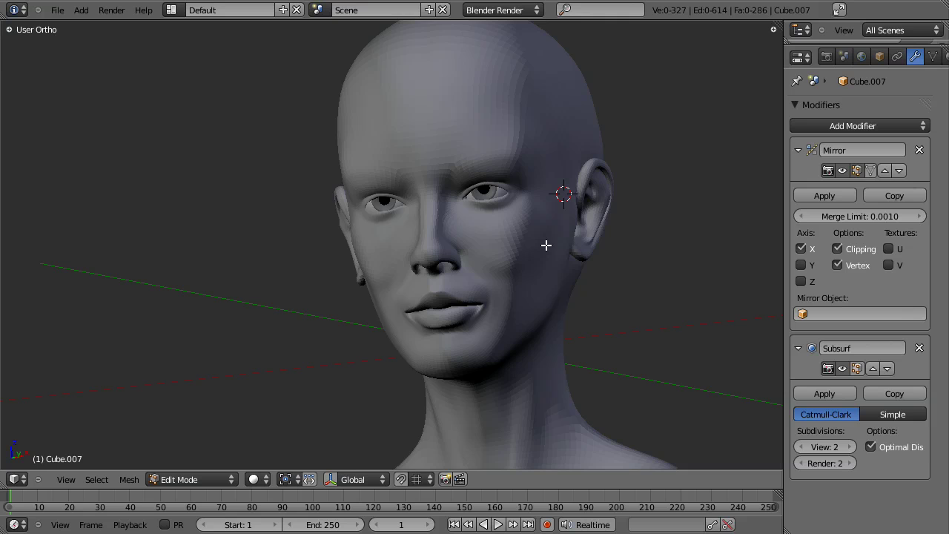
{"action": "key", "text": "Tab"}
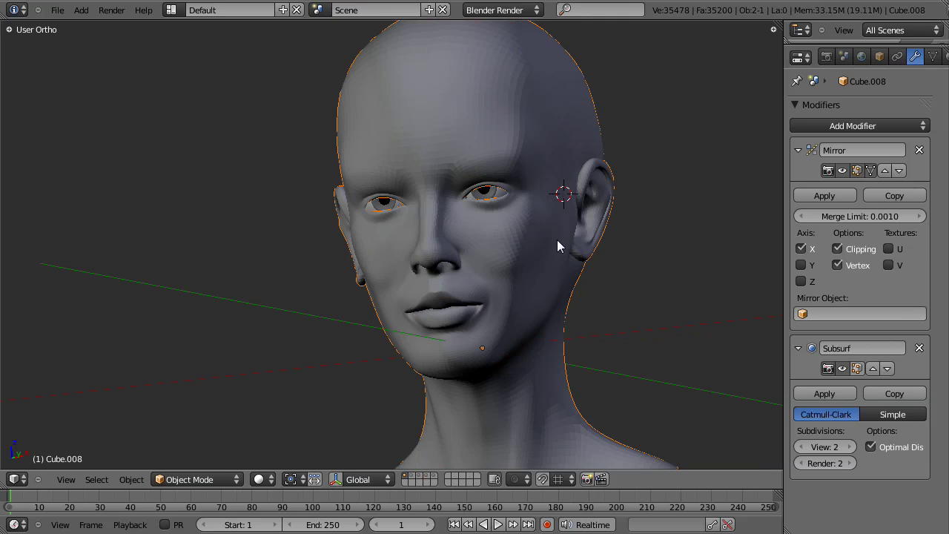
{"action": "middle_click_drag", "start_coordinate": [557, 239], "coordinate": [526, 252]}
{"action": "key", "text": "Tab"}
{"action": "scroll", "coordinate": [502, 232], "scroll_direction": "down", "scroll_amount": 3}
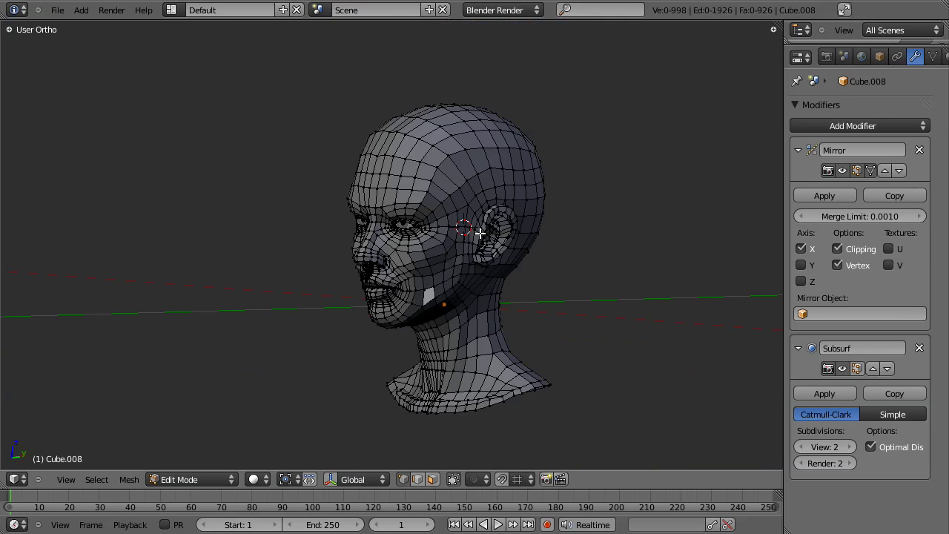
Raise the row of four vertices along the uncoloured head's brow by about 0.024 on Z and clear the selection.
{"action": "middle_click_drag", "start_coordinate": [475, 234], "coordinate": [309, 169]}
{"action": "scroll", "coordinate": [388, 220], "scroll_direction": "up", "scroll_amount": 4}
{"action": "right_click", "coordinate": [333, 170], "text": "shift"}
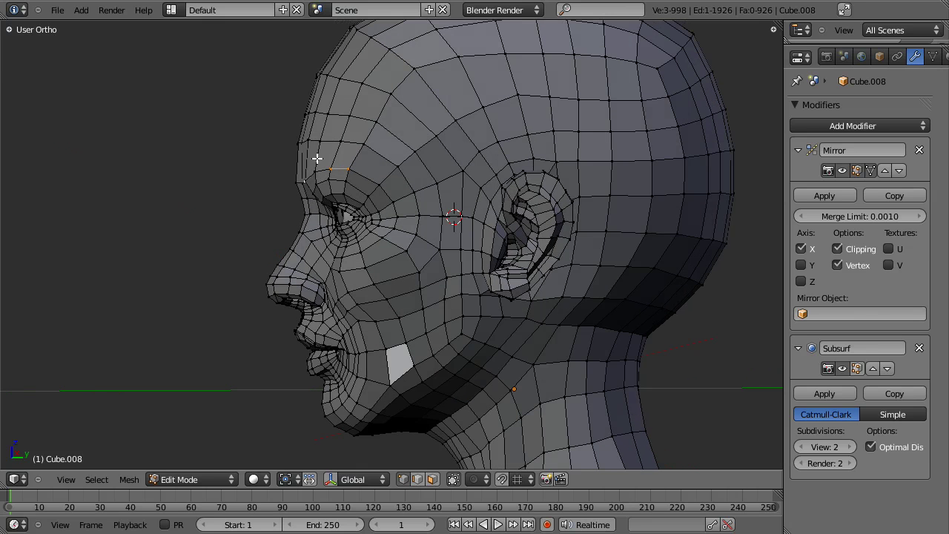
{"action": "key", "text": "g"}
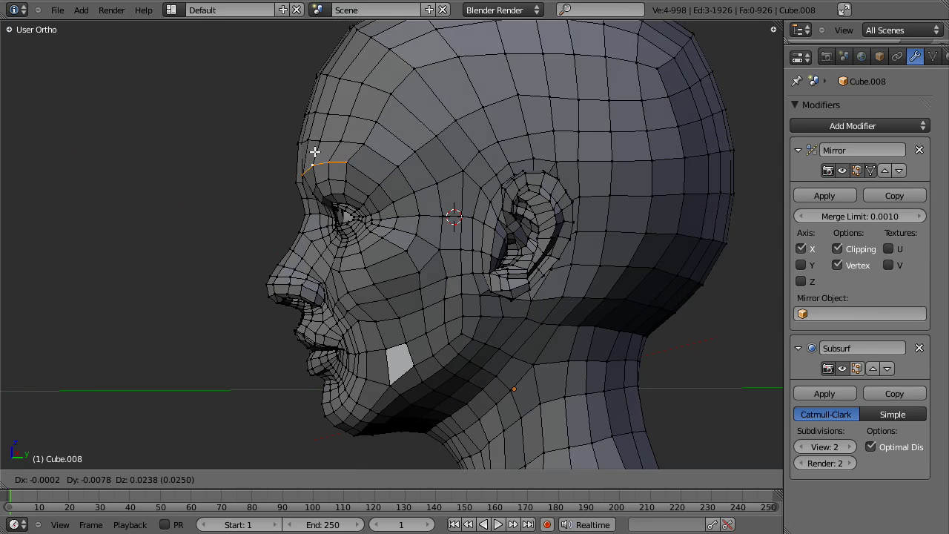
{"action": "left_click", "coordinate": [314, 152]}
{"action": "key", "text": "a"}
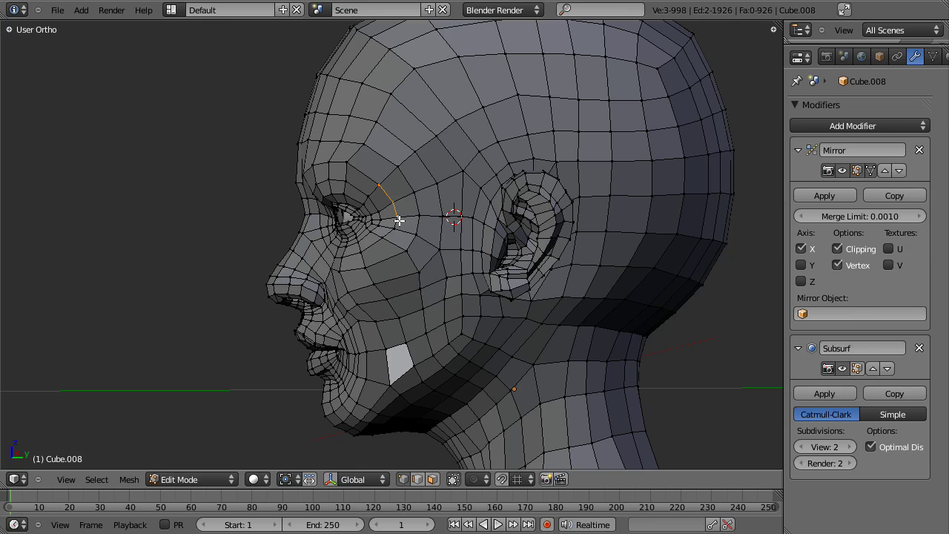
Scale the arc of vertices beside the outer eye corner and move two neighbouring cheekbone vertices slightly.
{"action": "right_click", "coordinate": [381, 240], "text": "ctrl"}
{"action": "key", "text": "s"}
{"action": "left_click", "coordinate": [398, 279]}
{"action": "right_click", "coordinate": [401, 255]}
{"action": "right_click", "coordinate": [413, 276], "text": "shift"}
{"action": "key", "text": "g"}
{"action": "left_click", "coordinate": [411, 275]}
Check the uncoloured head's wireframe and smoothed shape from several angles, returning to mesh editing.
{"action": "middle_click_drag", "start_coordinate": [411, 274], "coordinate": [432, 258]}
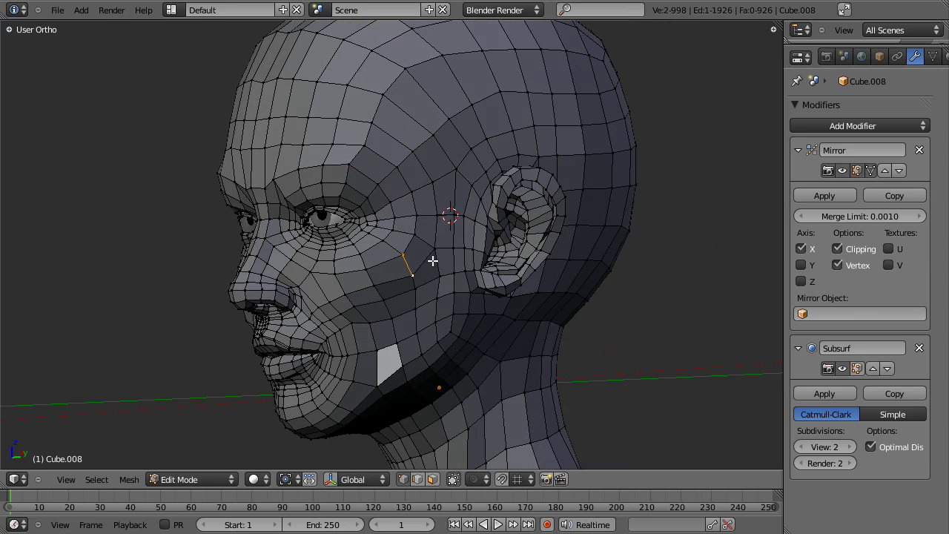
{"action": "scroll", "coordinate": [338, 269], "scroll_direction": "down", "scroll_amount": 3}
{"action": "mouse_move", "coordinate": [338, 269]}
{"action": "middle_mouse_down"}
{"action": "mouse_move", "coordinate": [425, 258]}
{"action": "mouse_move", "coordinate": [477, 203]}
{"action": "middle_mouse_up"}
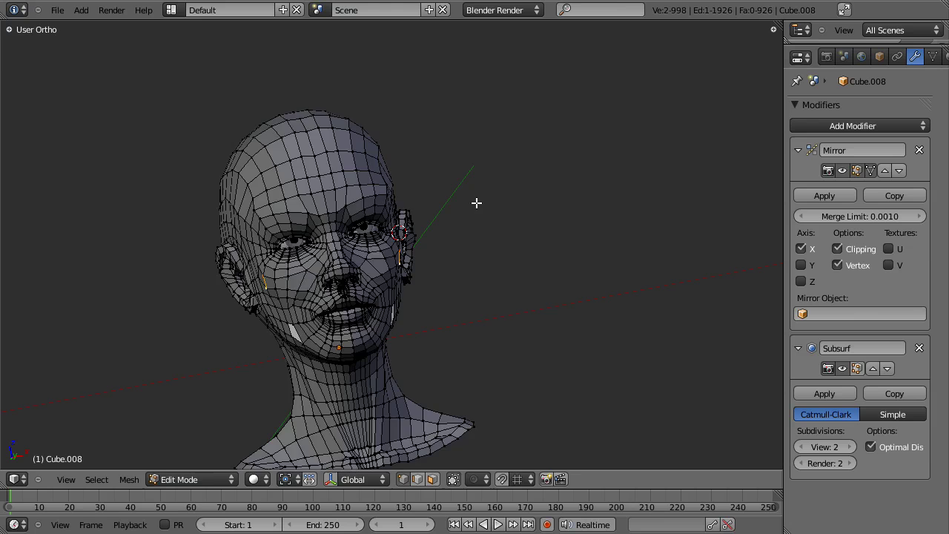
{"action": "key", "text": "Tab"}
{"action": "mouse_move", "coordinate": [541, 185]}
{"action": "middle_mouse_down"}
{"action": "mouse_move", "coordinate": [360, 282]}
{"action": "mouse_move", "coordinate": [417, 205]}
{"action": "mouse_move", "coordinate": [394, 237]}
{"action": "mouse_move", "coordinate": [468, 205]}
{"action": "mouse_move", "coordinate": [446, 273]}
{"action": "middle_mouse_up"}
{"action": "scroll", "coordinate": [394, 237], "scroll_direction": "up", "scroll_amount": 4}
{"action": "key", "text": "Tab"}
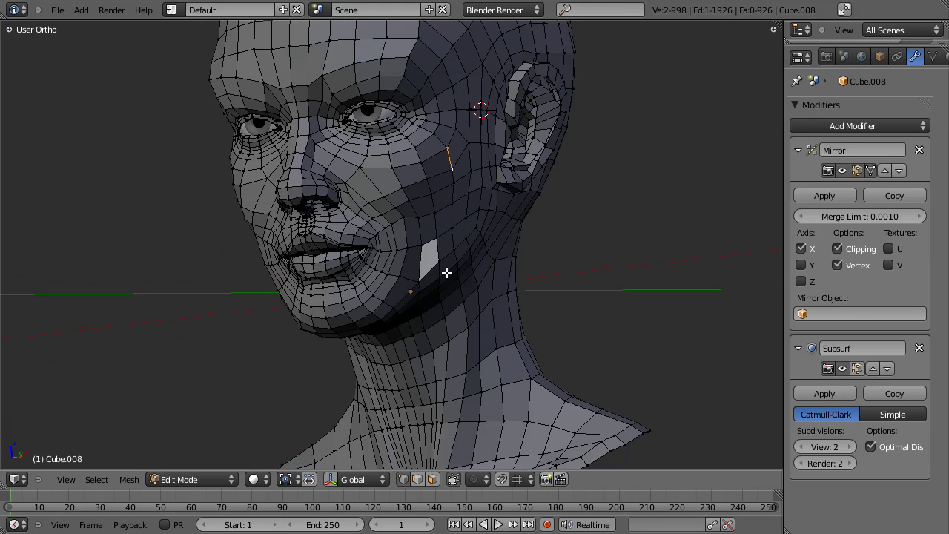
{"action": "scroll", "coordinate": [447, 273], "scroll_direction": "down", "scroll_amount": 3}
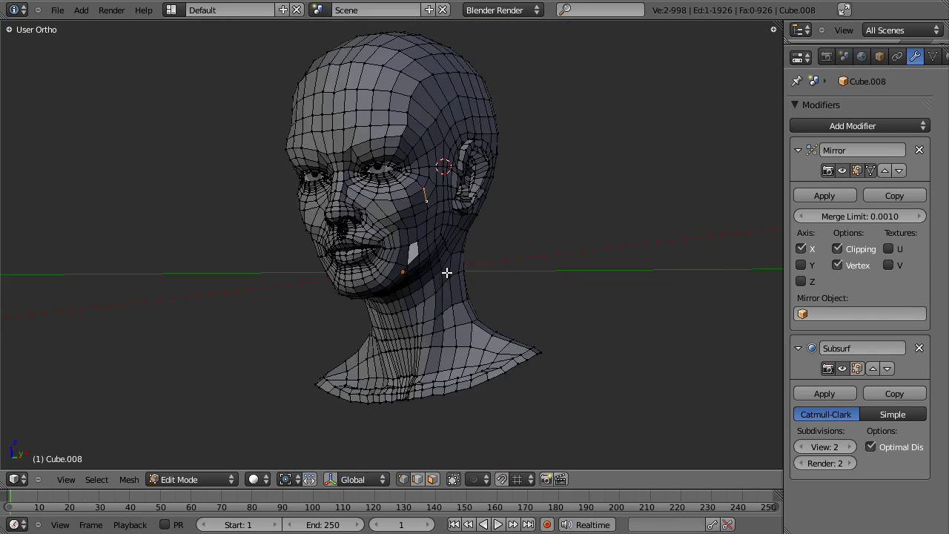
Select the single cheek vertex beside the nose on the uncoloured head's mesh.
{"action": "middle_click_drag", "start_coordinate": [491, 245], "coordinate": [430, 250]}
{"action": "scroll", "coordinate": [458, 206], "scroll_direction": "up", "scroll_amount": 3}
{"action": "middle_click_drag", "start_coordinate": [457, 206], "coordinate": [390, 207]}
{"action": "right_click", "coordinate": [387, 207]}
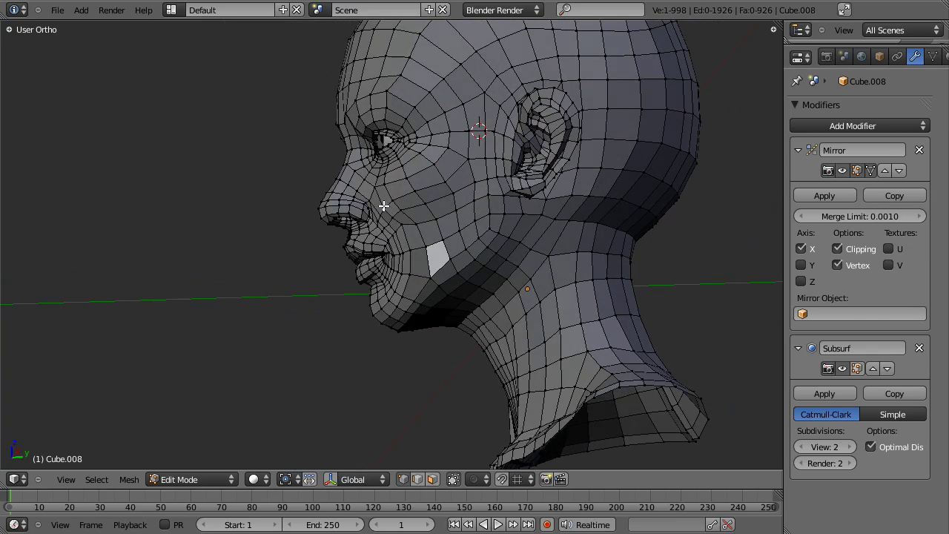
Examine the edge flow around the selected cheek vertex, mouth and jaw from front, below and side.
{"action": "middle_click_drag", "start_coordinate": [403, 286], "coordinate": [510, 299]}
{"action": "scroll", "coordinate": [413, 247], "scroll_direction": "down", "scroll_amount": 3}
{"action": "scroll", "coordinate": [451, 204], "scroll_direction": "up", "scroll_amount": 3}
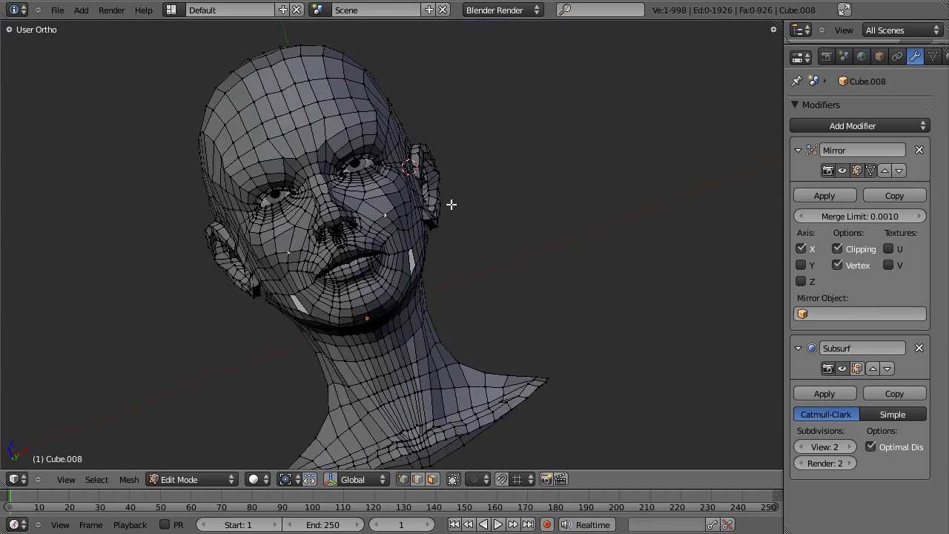
{"action": "middle_click_drag", "start_coordinate": [395, 238], "coordinate": [319, 279]}
{"action": "scroll", "coordinate": [487, 207], "scroll_direction": "up", "scroll_amount": 2}
{"action": "scroll", "coordinate": [472, 233], "scroll_direction": "down", "scroll_amount": 6}
{"action": "scroll", "coordinate": [346, 281], "scroll_direction": "up", "scroll_amount": 3}
{"action": "scroll", "coordinate": [318, 279], "scroll_direction": "down", "scroll_amount": 2}
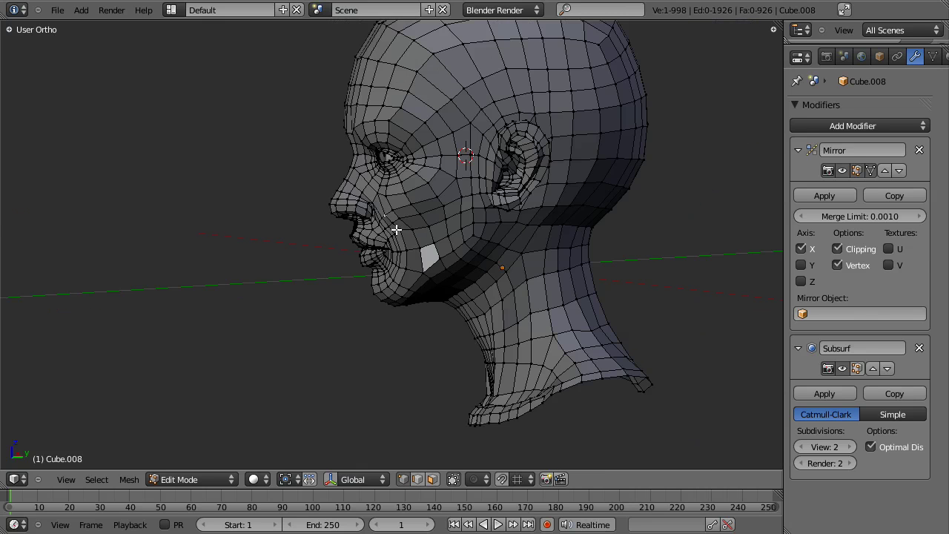
{"action": "scroll", "coordinate": [413, 256], "scroll_direction": "up", "scroll_amount": 2}
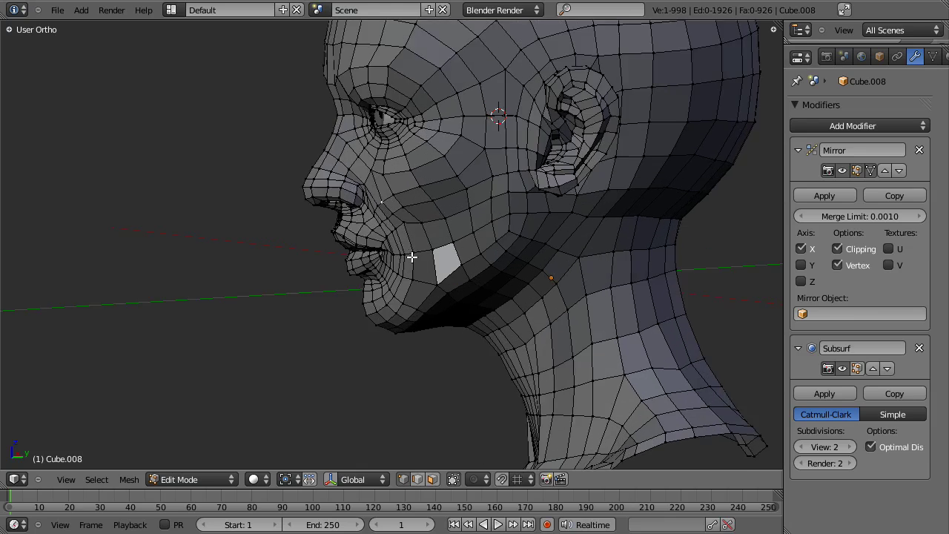
{"action": "middle_click_drag", "start_coordinate": [451, 252], "coordinate": [431, 246]}
{"action": "scroll", "coordinate": [500, 201], "scroll_direction": "down", "scroll_amount": 4}
{"action": "scroll", "coordinate": [536, 200], "scroll_direction": "up", "scroll_amount": 3}
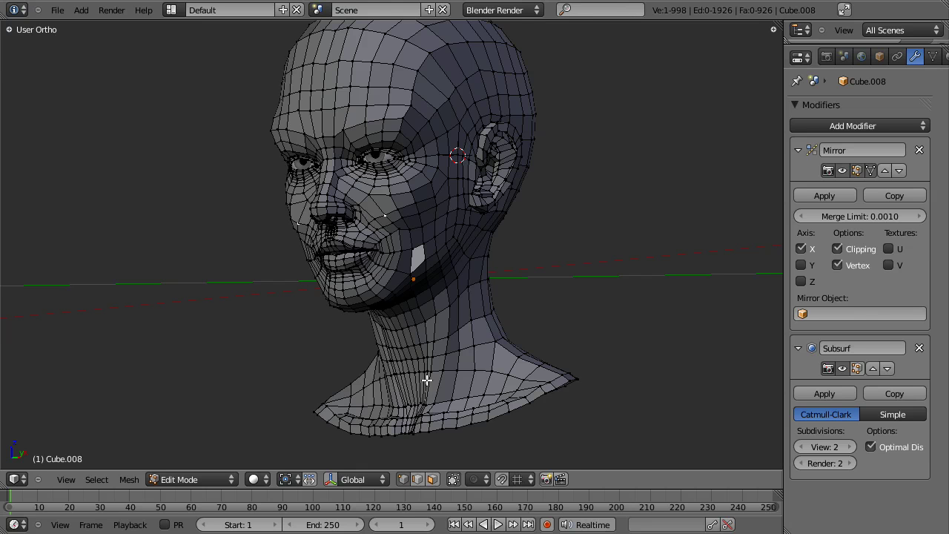
View the uncoloured head's smoothed shape in Object Mode and return to mesh editing.
{"action": "scroll", "coordinate": [491, 275], "scroll_direction": "down", "scroll_amount": 2}
{"action": "middle_click_drag", "start_coordinate": [491, 275], "coordinate": [420, 265]}
{"action": "key", "text": "Tab"}
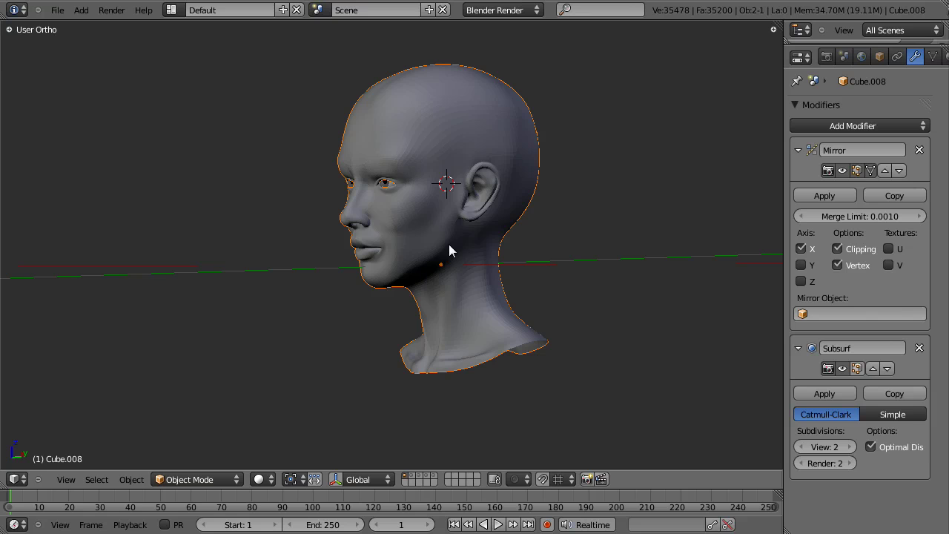
{"action": "scroll", "coordinate": [448, 246], "scroll_direction": "up", "scroll_amount": 3}
{"action": "key", "text": "Tab"}
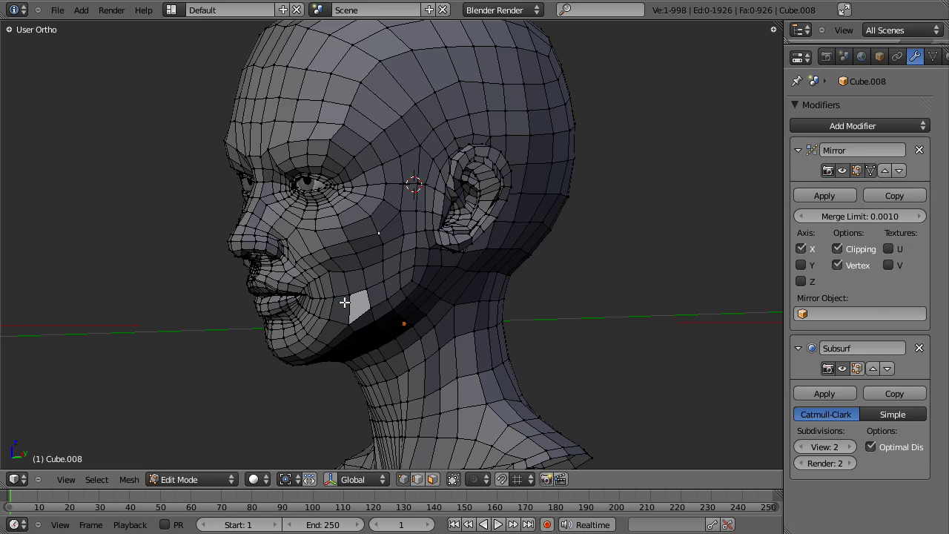
Examine how the loops run from the eyes and mouth across the cheek towards the ear on the uncoloured head.
{"action": "scroll", "coordinate": [317, 189], "scroll_direction": "down", "scroll_amount": 2}
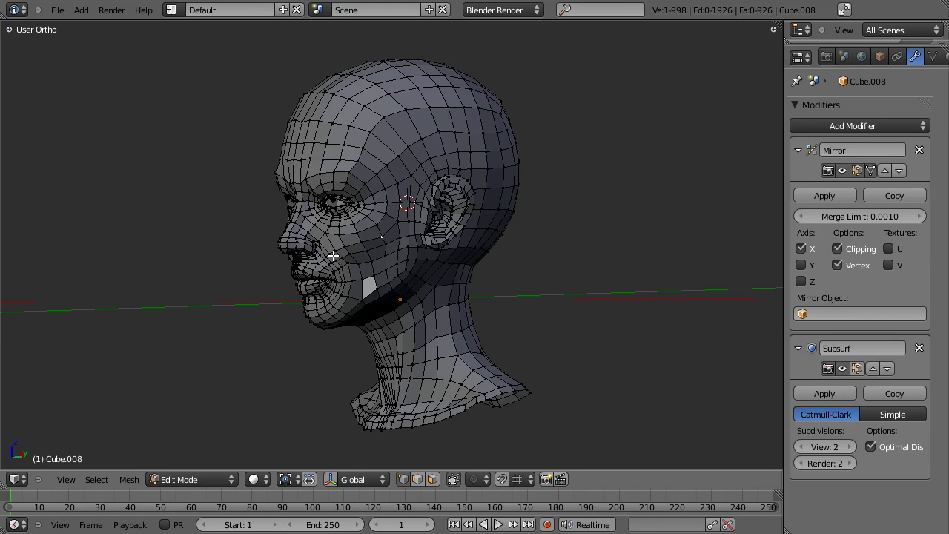
{"action": "middle_click_drag", "start_coordinate": [342, 248], "coordinate": [415, 238]}
{"action": "scroll", "coordinate": [407, 297], "scroll_direction": "up", "scroll_amount": 2}
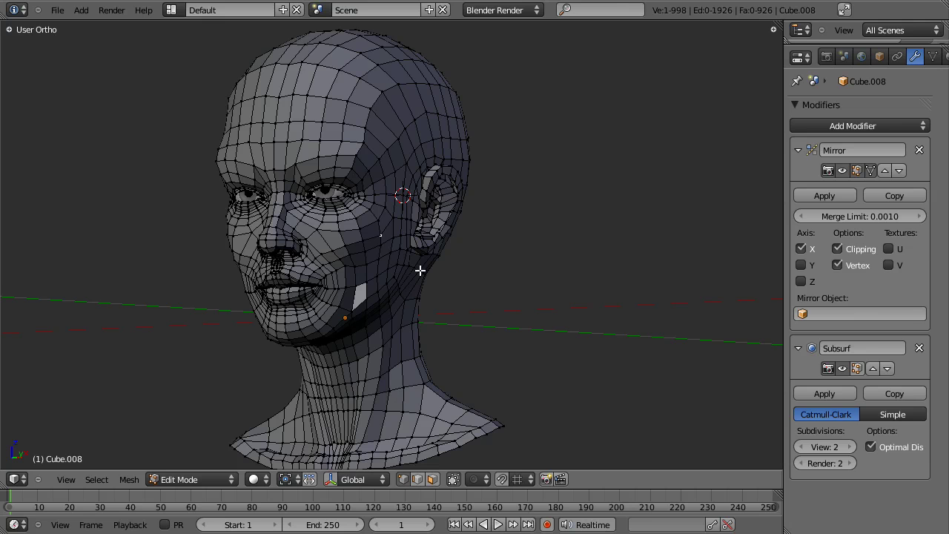
{"action": "middle_click_drag", "start_coordinate": [423, 271], "coordinate": [362, 284]}
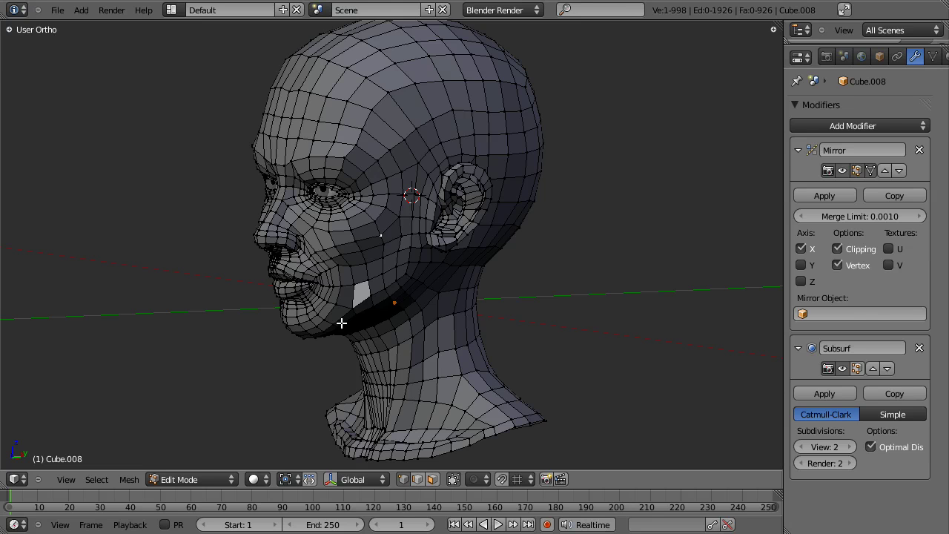
{"action": "middle_click_drag", "start_coordinate": [347, 278], "coordinate": [442, 260]}
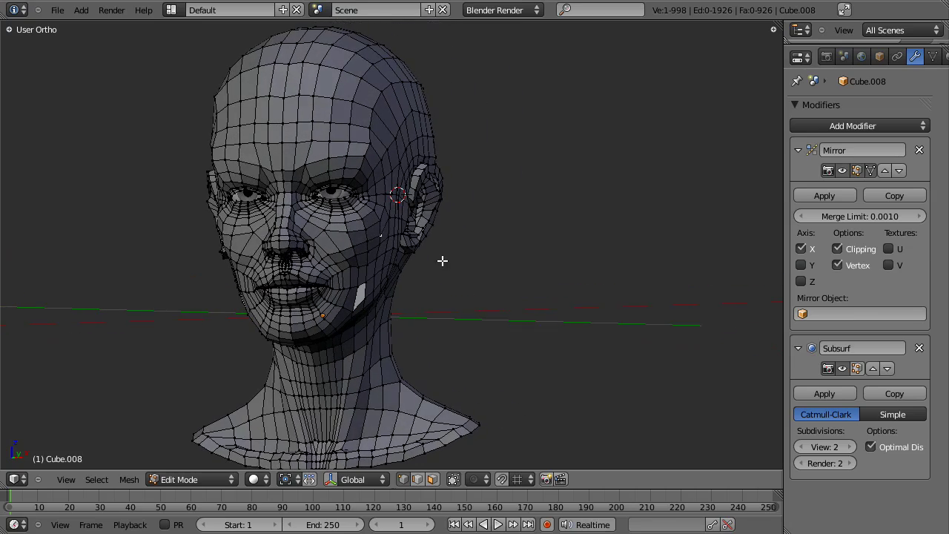
{"action": "scroll", "coordinate": [406, 226], "scroll_direction": "up", "scroll_amount": 3}
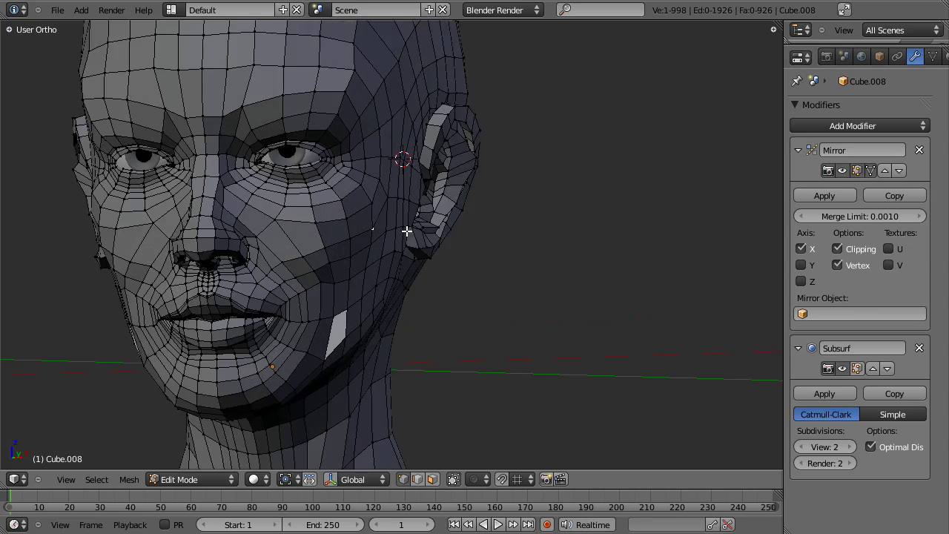
{"action": "middle_click_drag", "start_coordinate": [407, 230], "coordinate": [333, 190]}
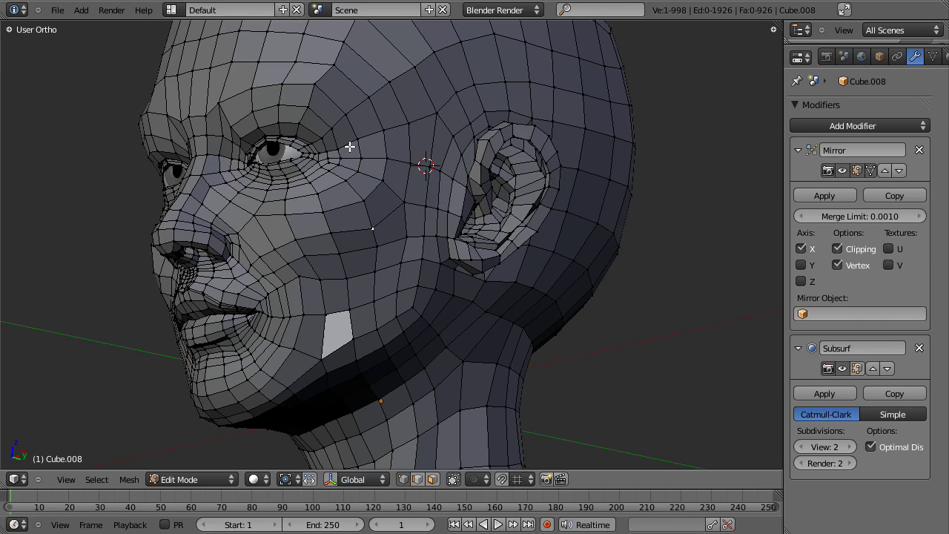
{"action": "key", "text": "KP_4"}
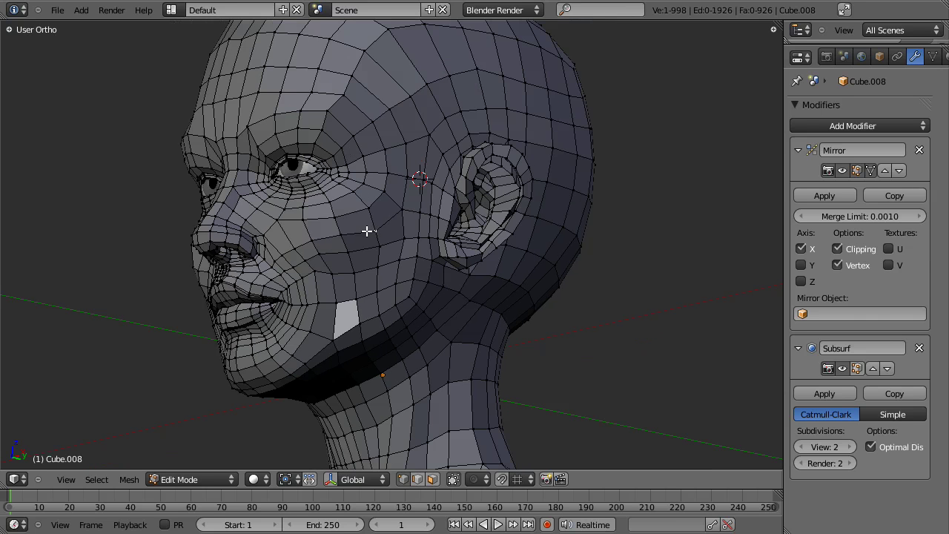
{"action": "middle_click_drag", "start_coordinate": [348, 259], "coordinate": [417, 265]}
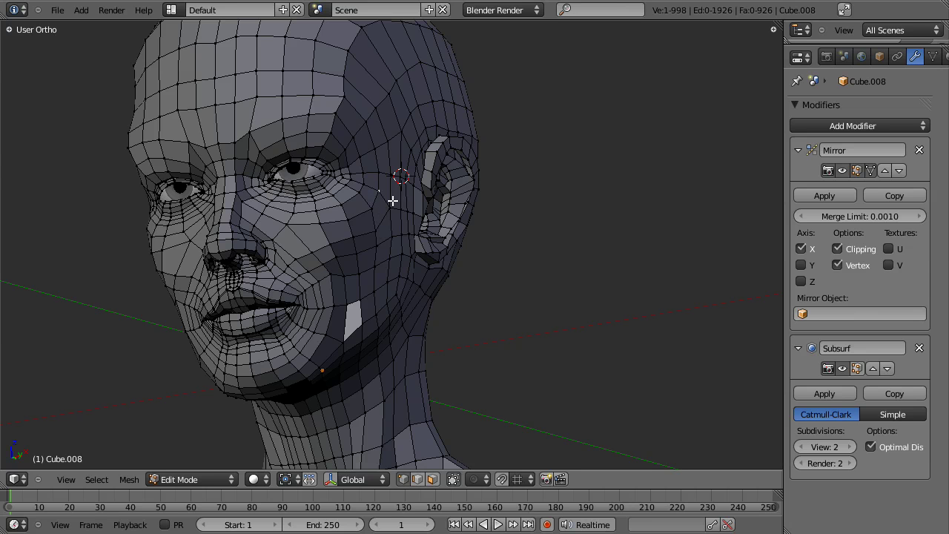
Examine the mesh topology around the ear, back of the head, jaw and neck from behind and the side.
{"action": "middle_click_drag", "start_coordinate": [455, 262], "coordinate": [223, 311]}
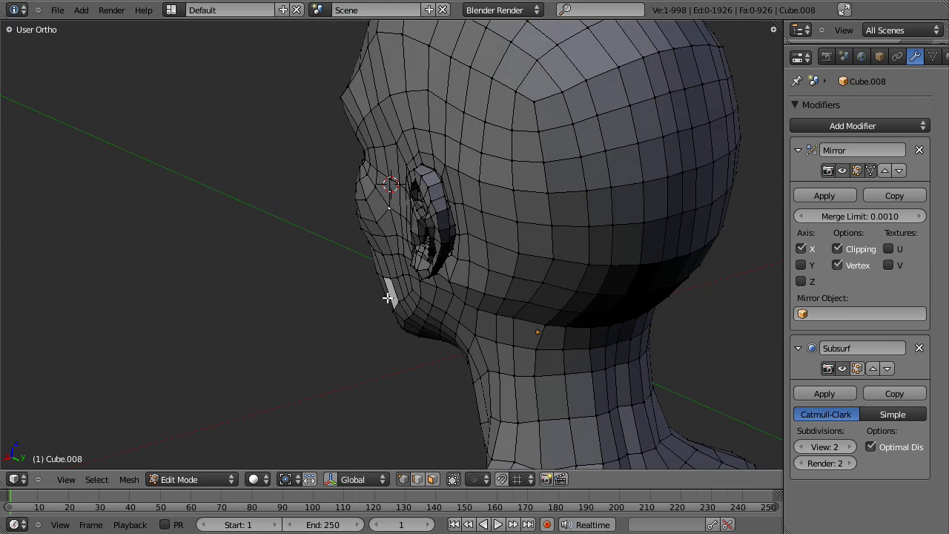
{"action": "middle_click_drag", "start_coordinate": [386, 295], "coordinate": [532, 218]}
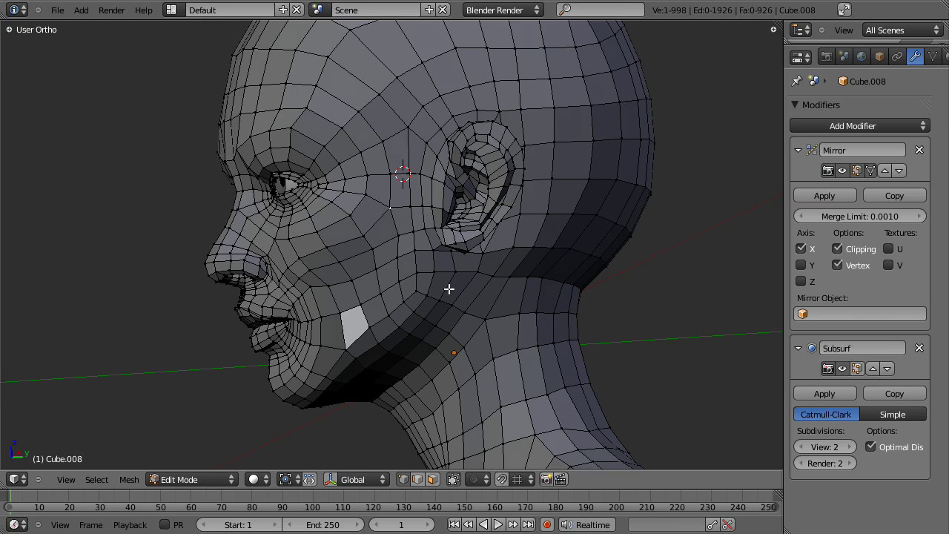
{"action": "scroll", "coordinate": [448, 288], "scroll_direction": "down", "scroll_amount": 2}
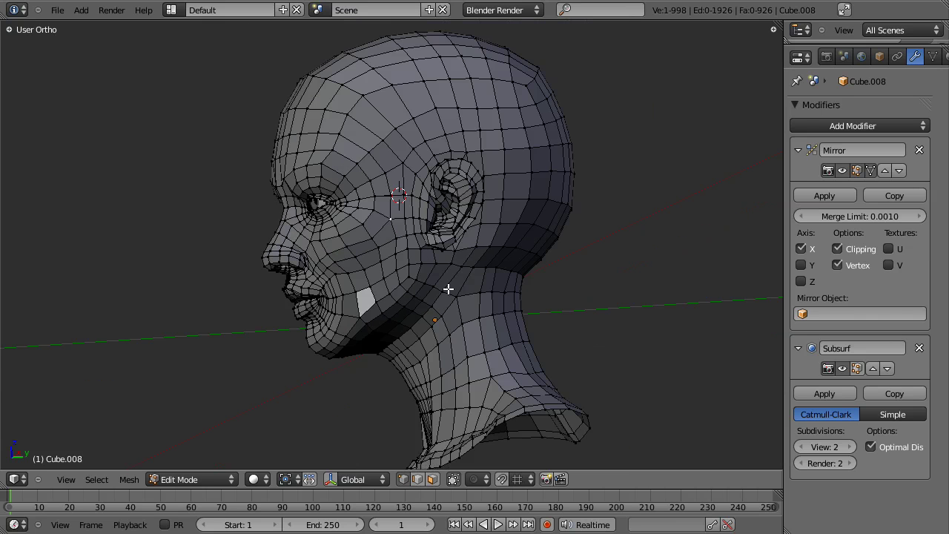
{"action": "middle_click_drag", "start_coordinate": [311, 153], "coordinate": [386, 200]}
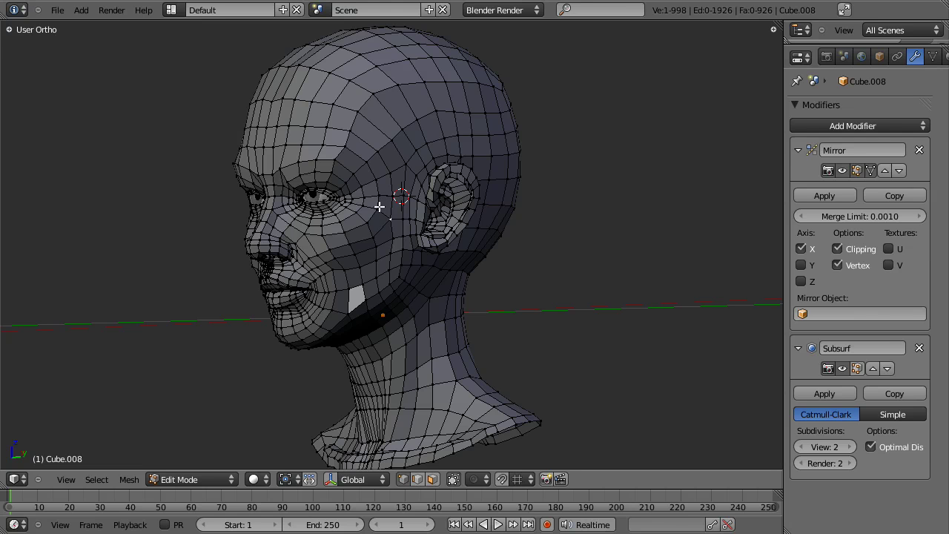
{"action": "scroll", "coordinate": [378, 215], "scroll_direction": "up", "scroll_amount": 2}
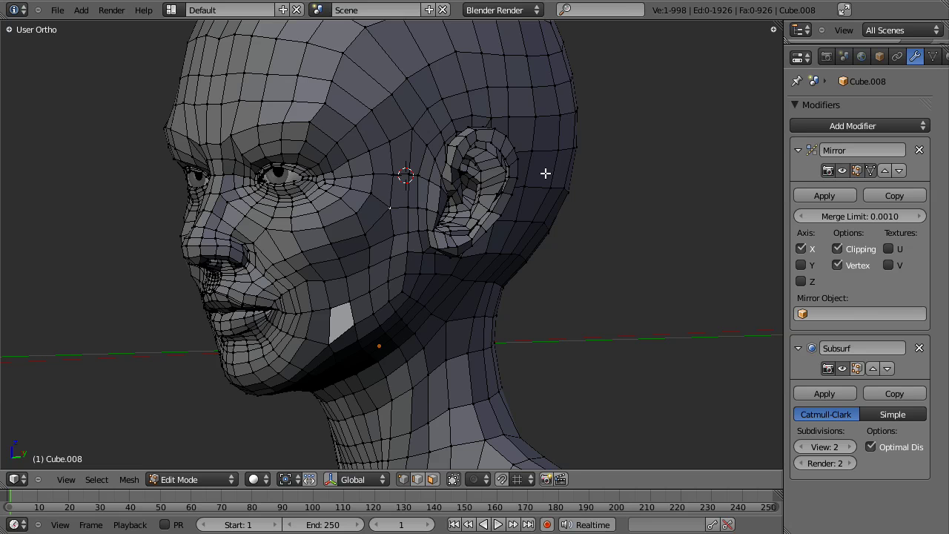
{"action": "scroll", "coordinate": [502, 208], "scroll_direction": "down", "scroll_amount": 2}
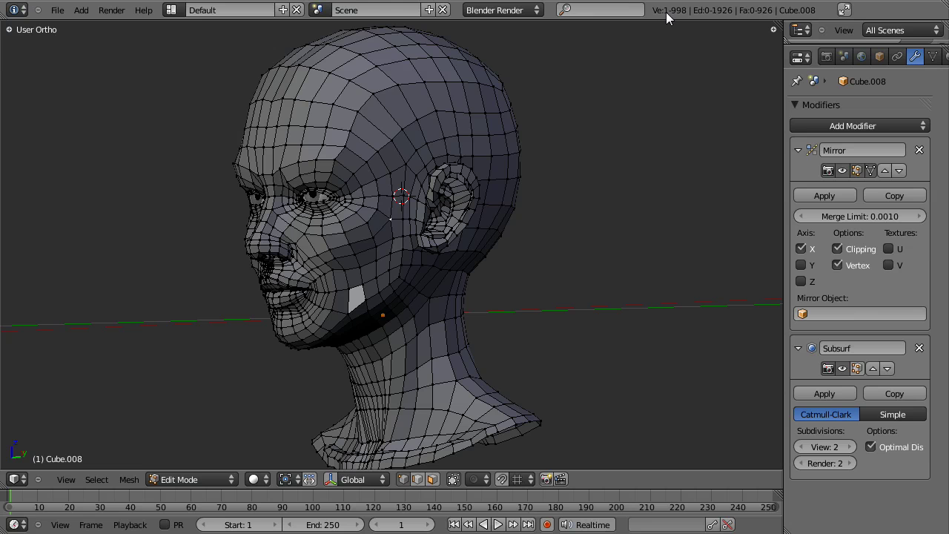
{"action": "middle_click_drag", "start_coordinate": [491, 180], "coordinate": [427, 191]}
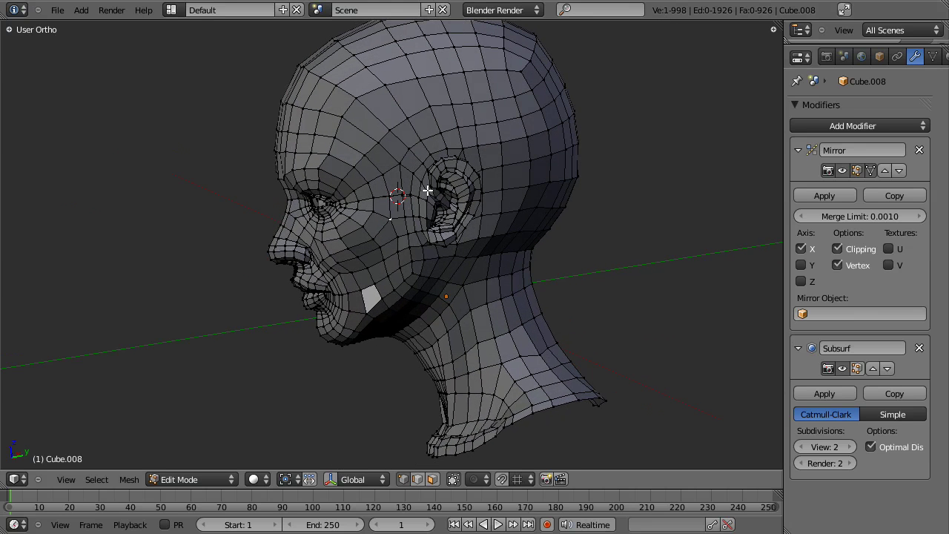